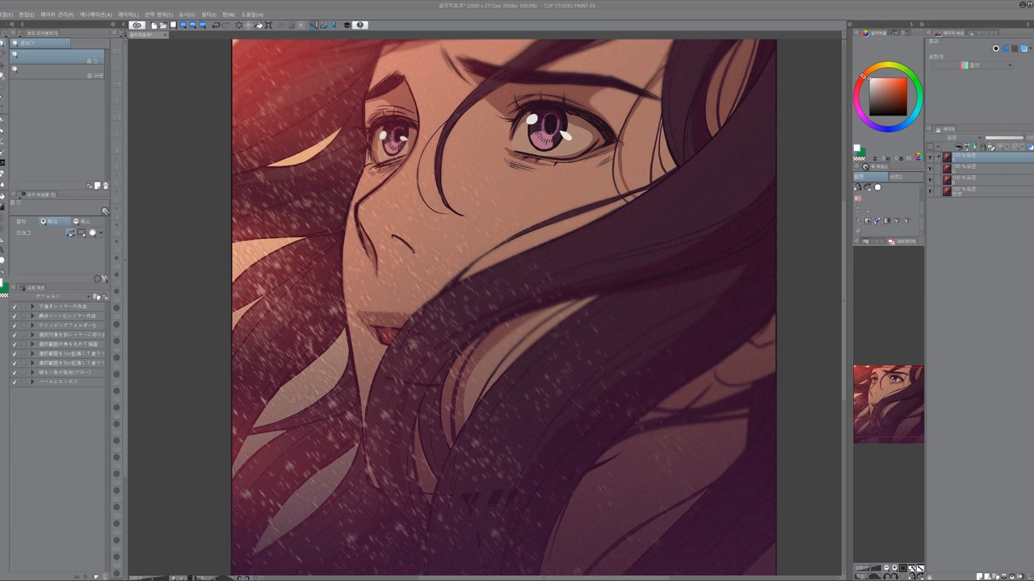
- Select the three duplicate layers above the original and delete them
{"action": "left_click", "coordinate": [980, 180], "text": "shift"}
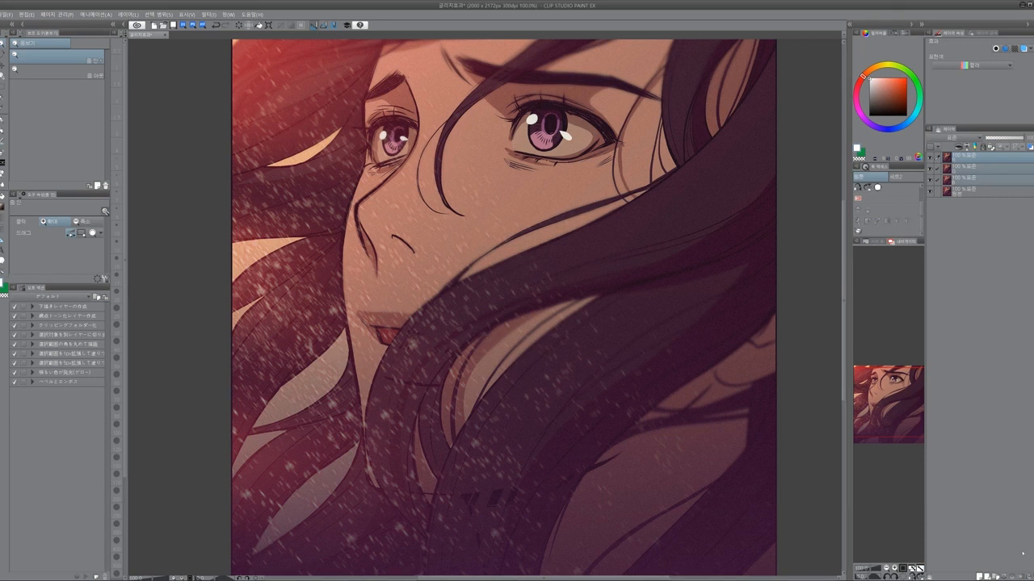
{"action": "left_click", "coordinate": [1020, 576]}
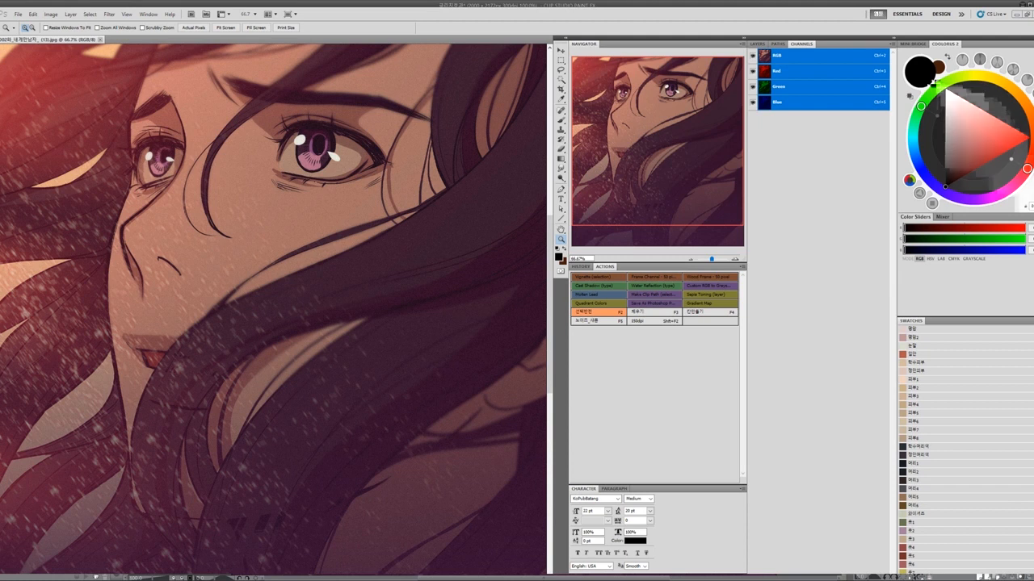
- Switch to Photoshop and view the illustration's Red, Green and Blue channels one at a time, returning to the RGB composite
{"action": "key", "text": "F7"}
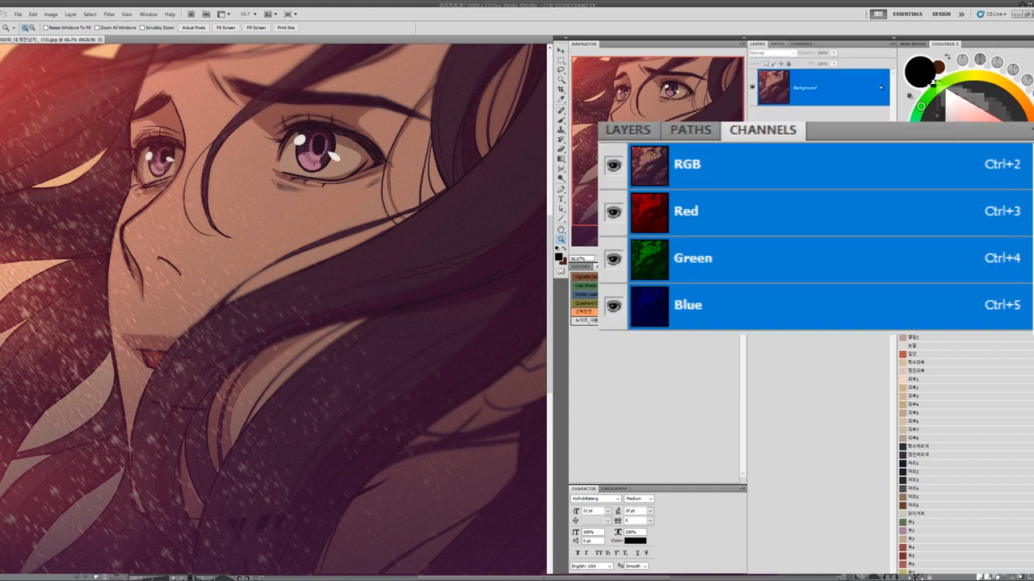
{"action": "left_click", "coordinate": [800, 43]}
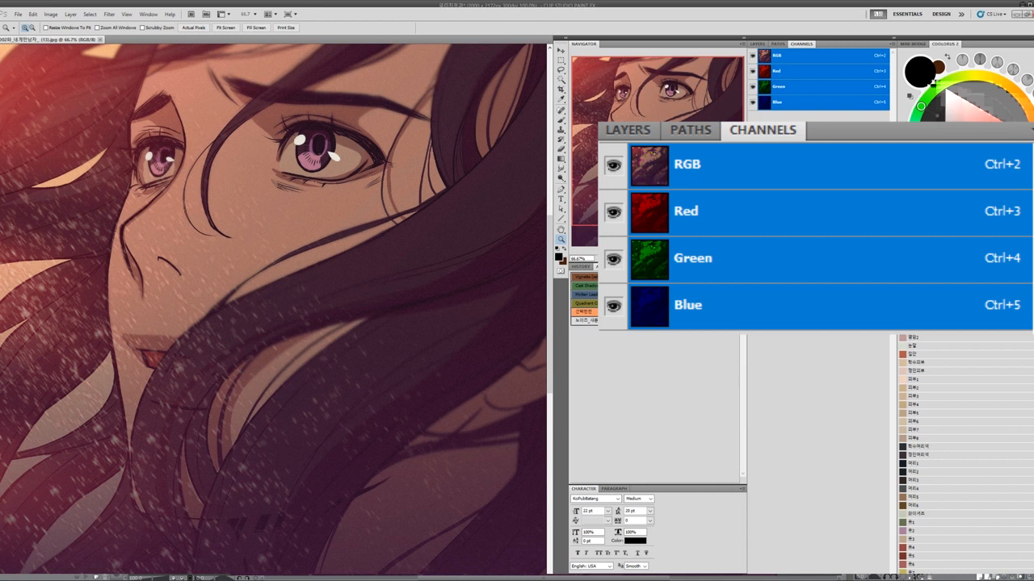
{"action": "left_click", "coordinate": [752, 101]}
{"action": "key", "text": "ctrl+3"}
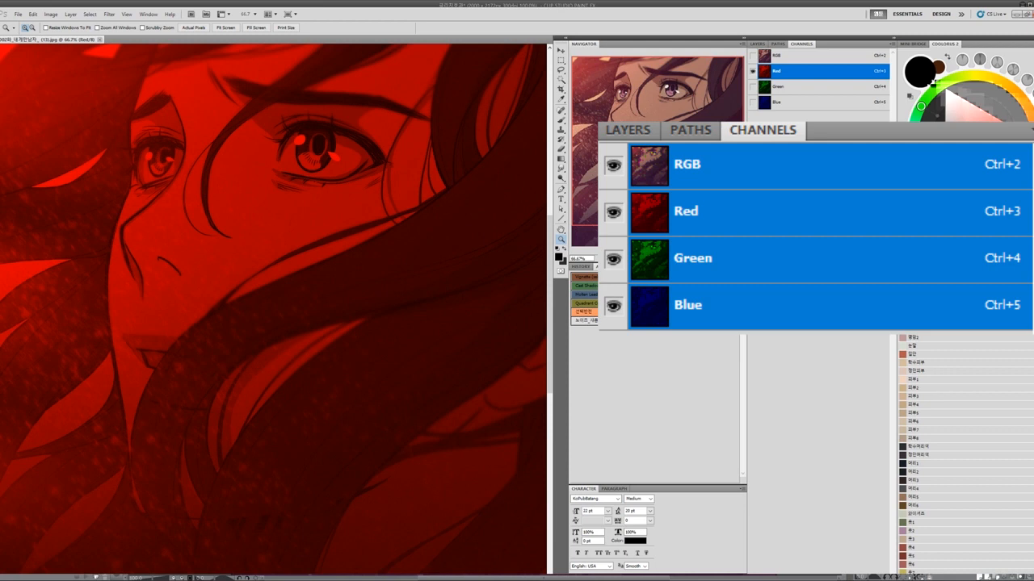
{"action": "key", "text": "ctrl+4"}
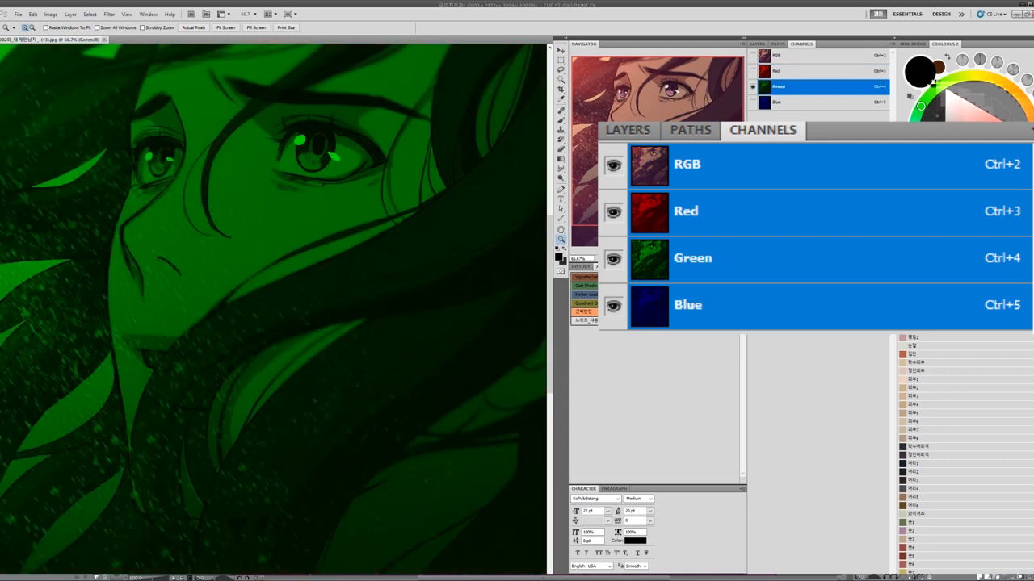
{"action": "key", "text": "ctrl+5"}
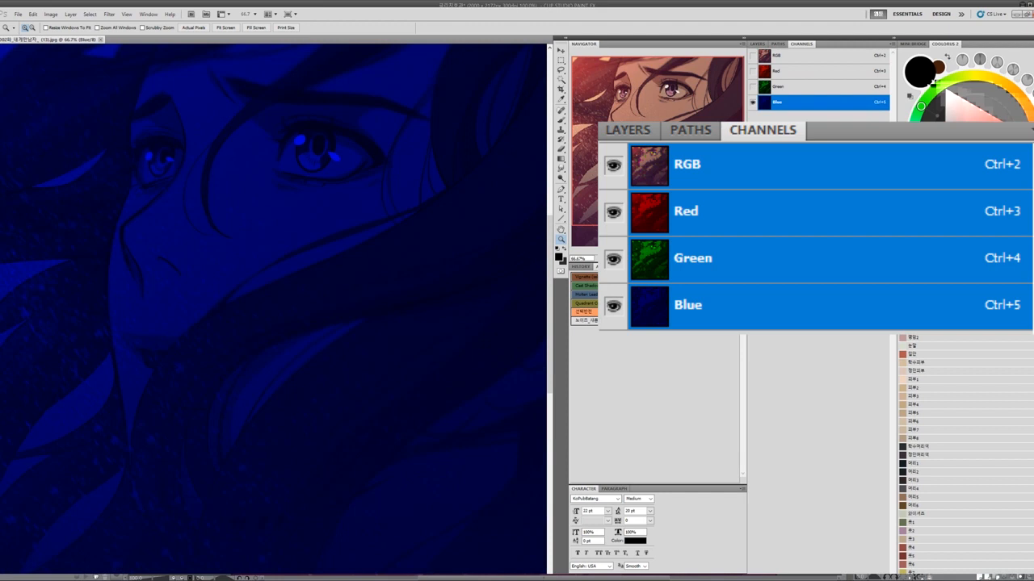
{"action": "key", "text": "ctrl+2"}
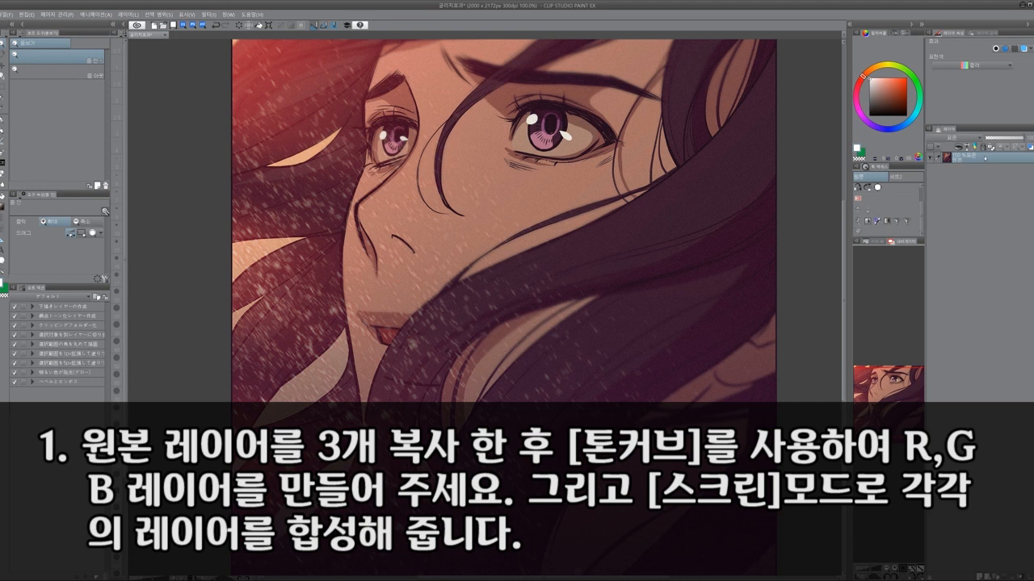
- Paste three copies of the original illustration layer in Clip Studio Paint
{"action": "key", "text": "ctrl+v"}
{"action": "key", "text": "ctrl+v"}
{"action": "key", "text": "ctrl+v"}
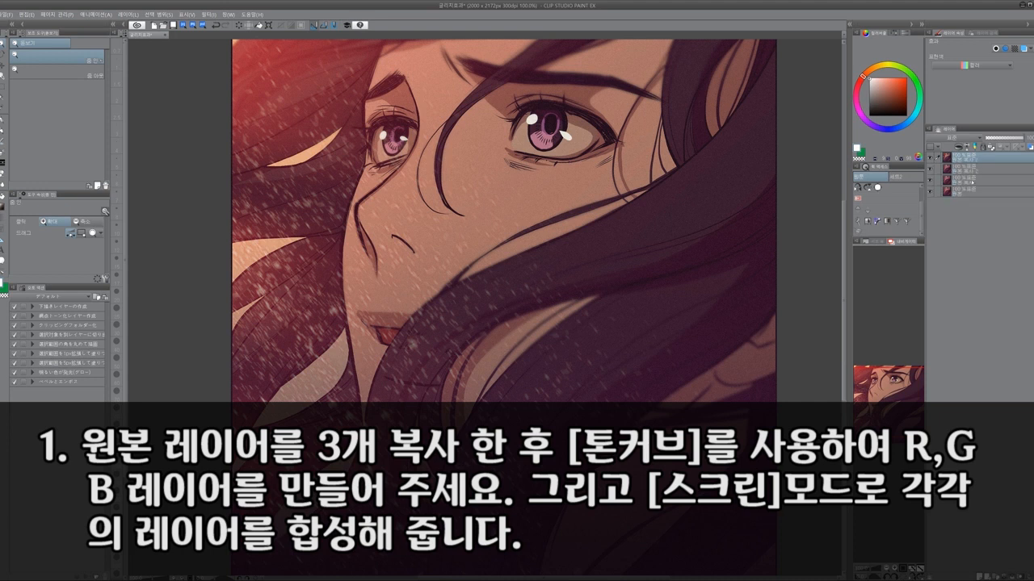
- Rename the three copied layers and make the top copy active
{"action": "left_click", "coordinate": [968, 167]}
{"action": "left_click", "coordinate": [973, 159]}
{"action": "left_click", "coordinate": [978, 168]}
{"action": "left_click", "coordinate": [976, 179]}
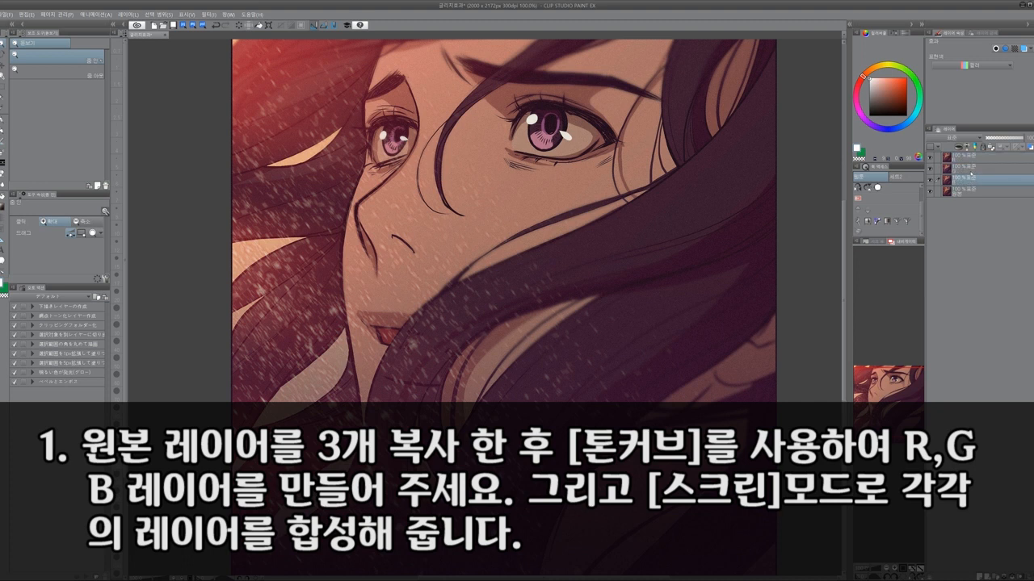
{"action": "left_click", "coordinate": [973, 155]}
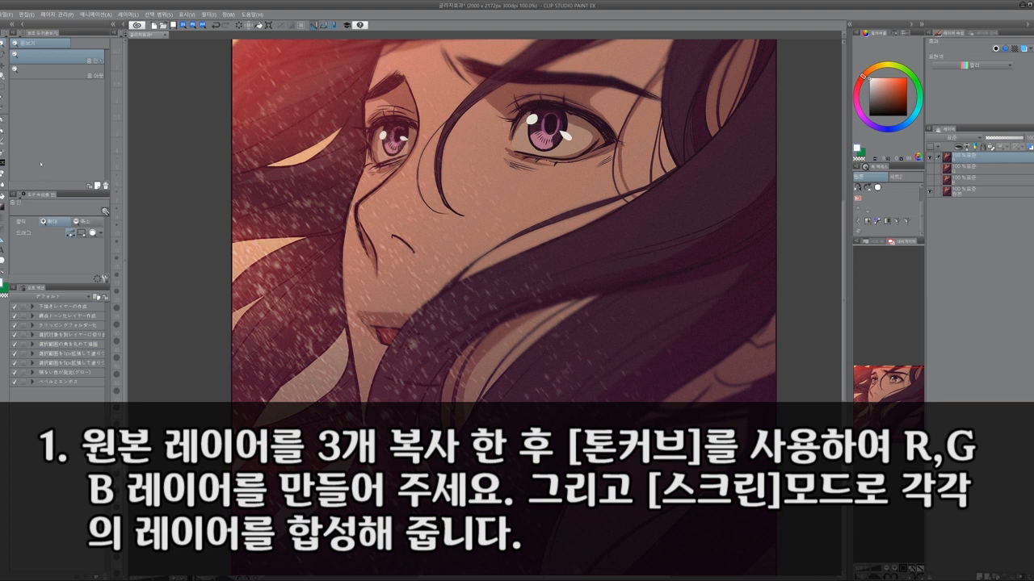
- Start a Tone Curve correction on the top copy and flatten its Green curve to output 0
{"action": "left_click", "coordinate": [27, 13]}
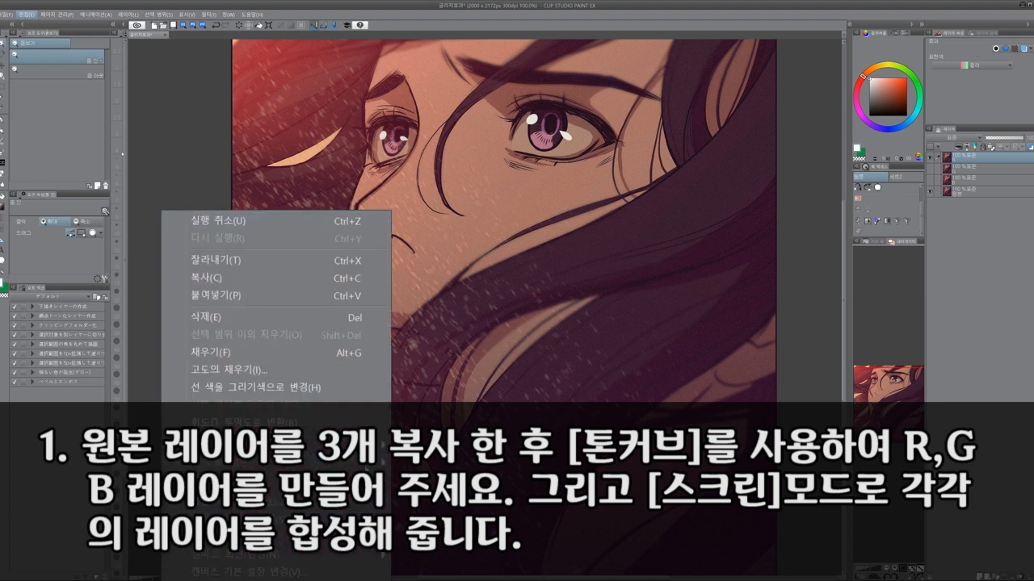
{"action": "key", "text": "Escape"}
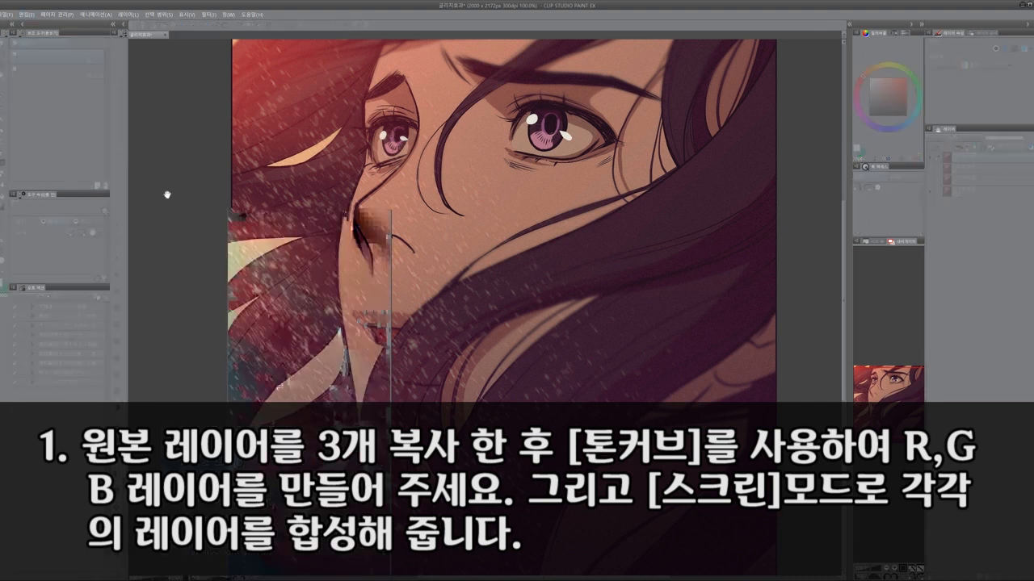
{"action": "key", "text": "ctrl+m"}
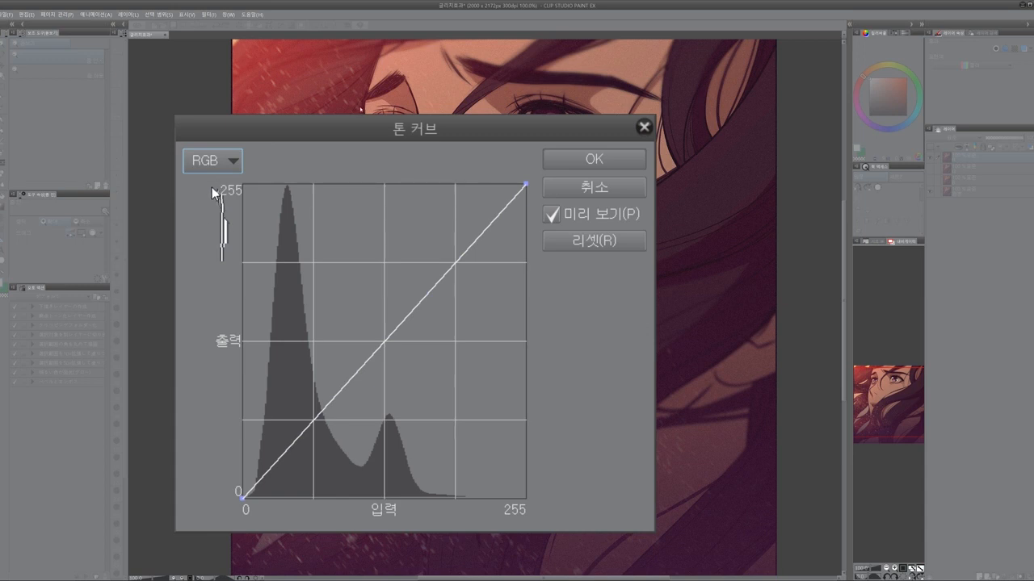
{"action": "key", "text": "Down"}
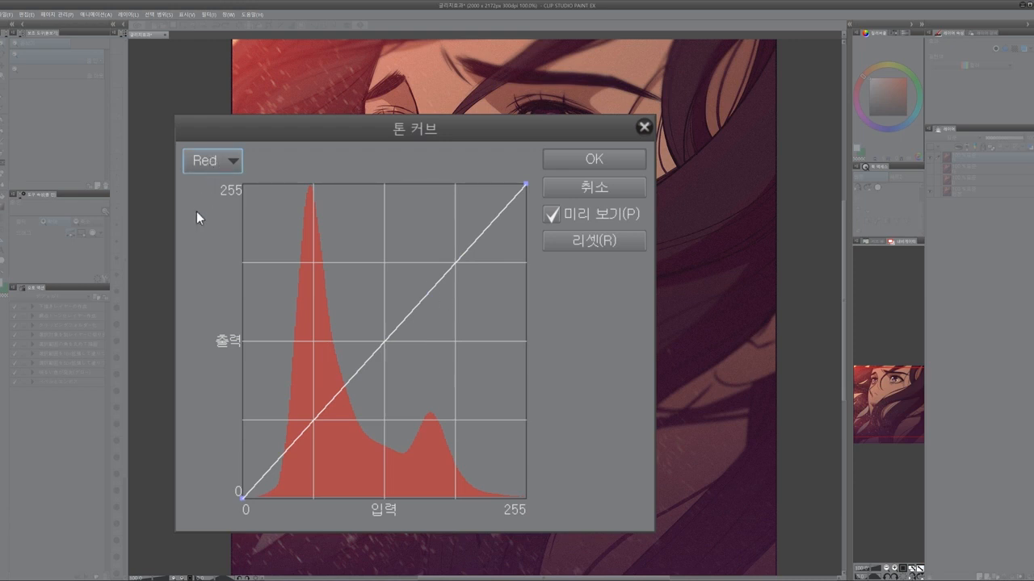
{"action": "key", "text": "Down"}
{"action": "left_click_drag", "start_coordinate": [526, 184], "coordinate": [540, 505]}
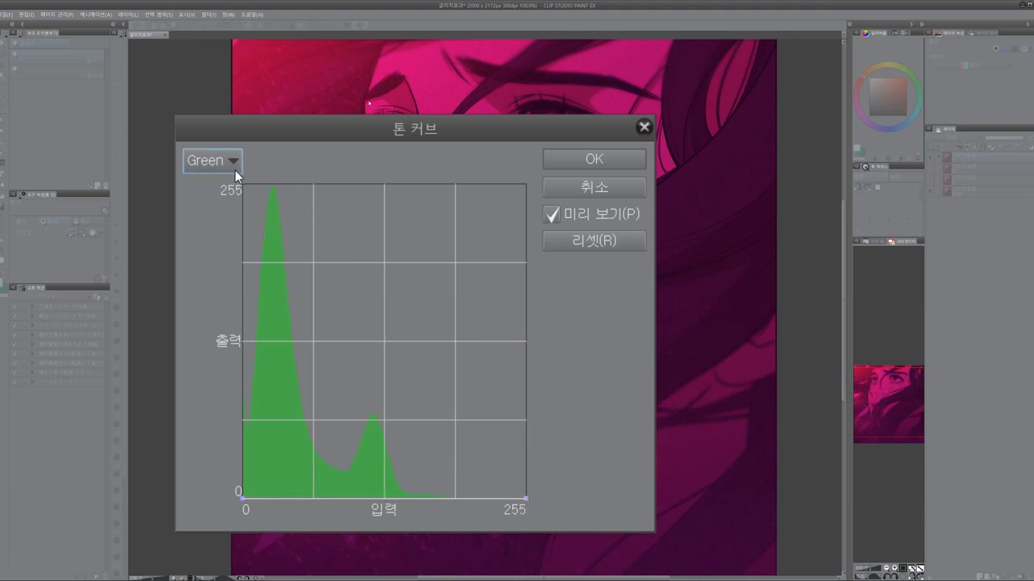
- Flatten the top copy's Blue curve to output 0 and apply the tone correction
{"action": "key", "text": "Down"}
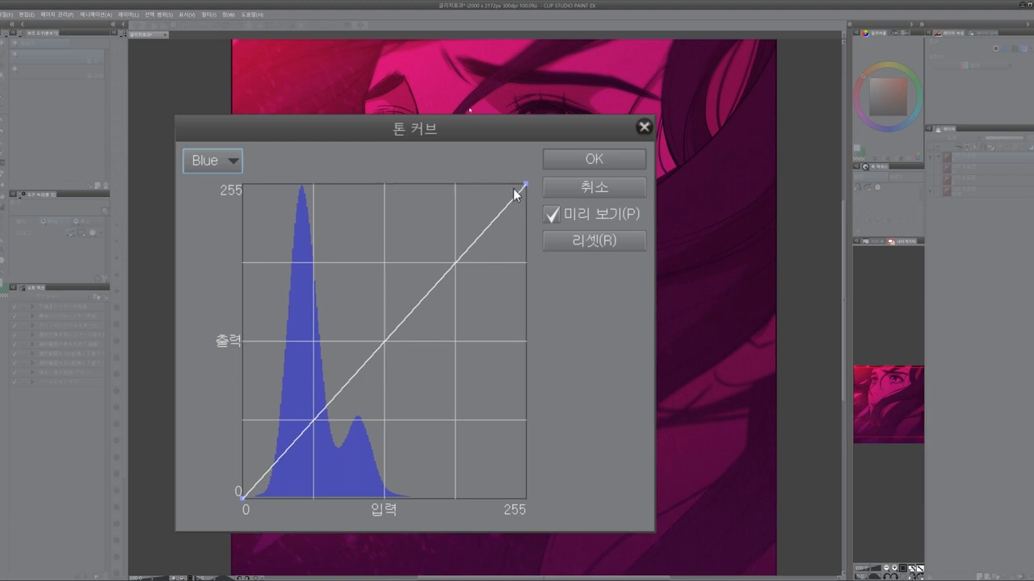
{"action": "left_click_drag", "start_coordinate": [523, 188], "coordinate": [537, 521]}
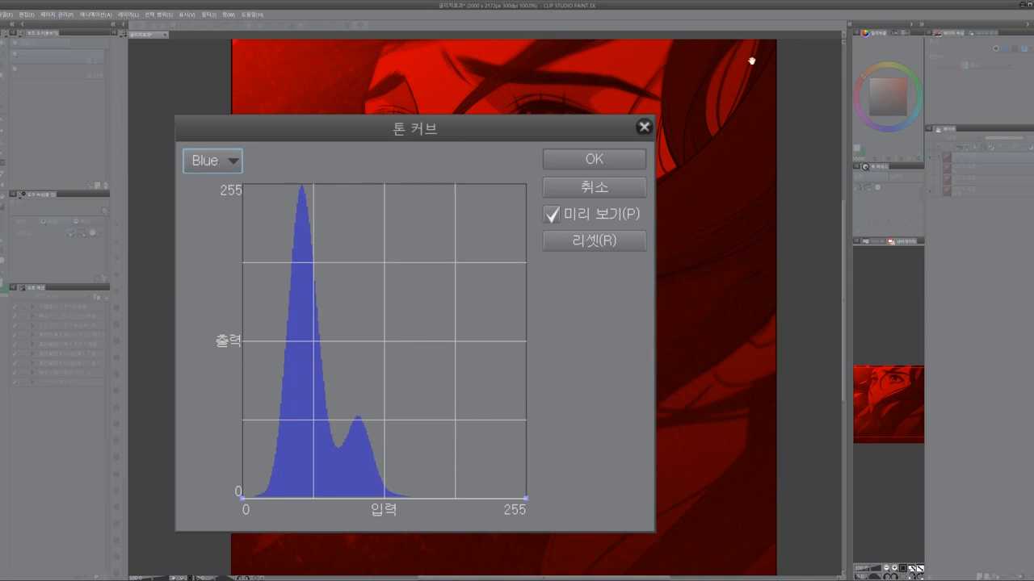
{"action": "left_click", "coordinate": [617, 161]}
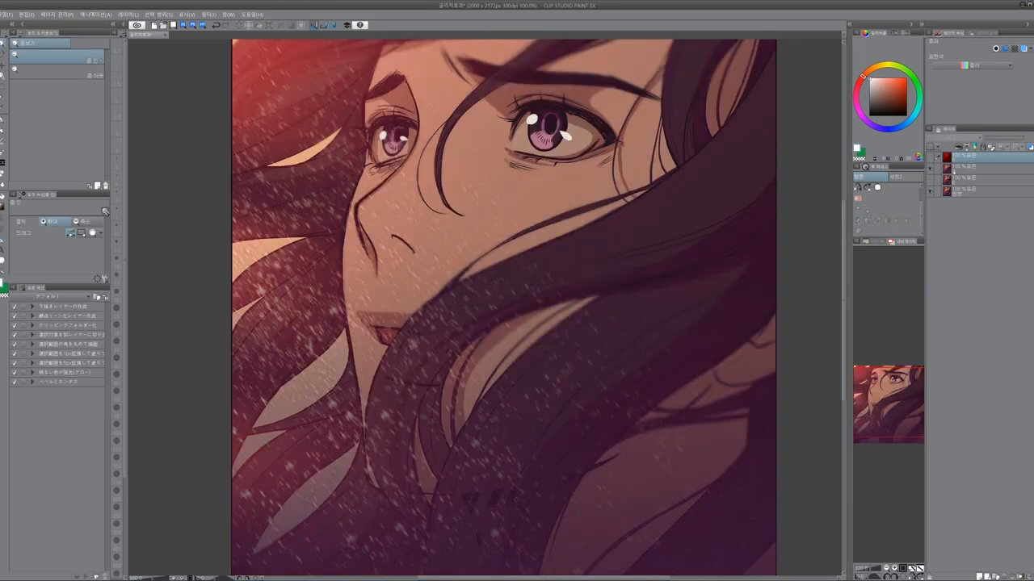
- Start a Tone Curve correction on the second copy and flatten its Red curve to output 0
{"action": "left_click", "coordinate": [961, 169]}
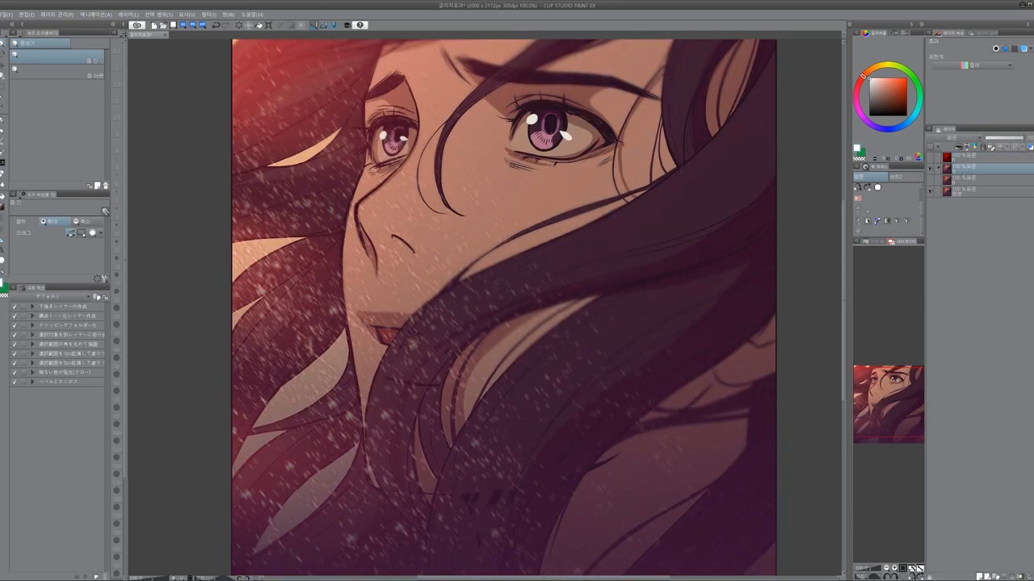
{"action": "key", "text": "ctrl+m"}
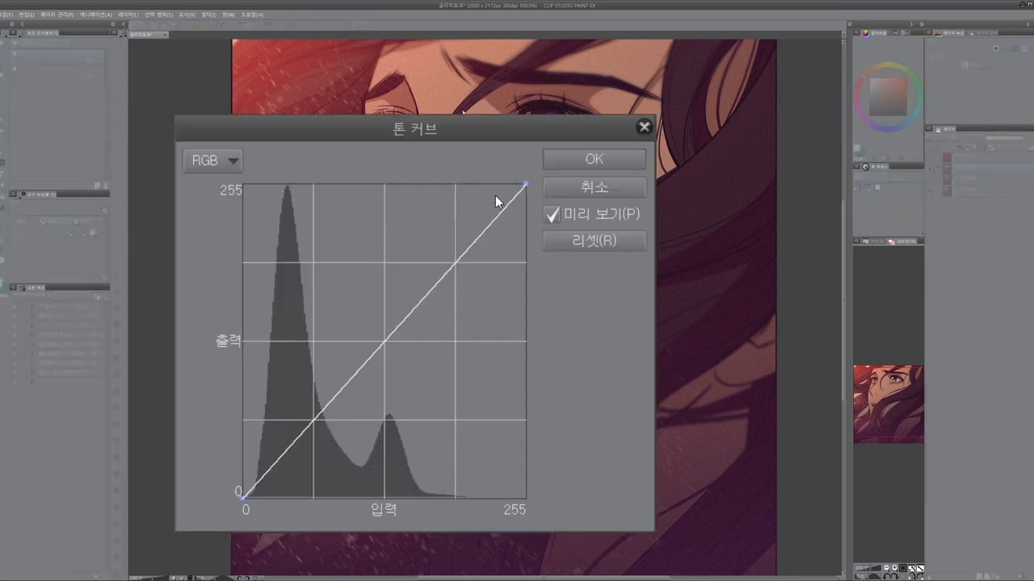
{"action": "left_click", "coordinate": [240, 160]}
{"action": "left_click", "coordinate": [223, 193]}
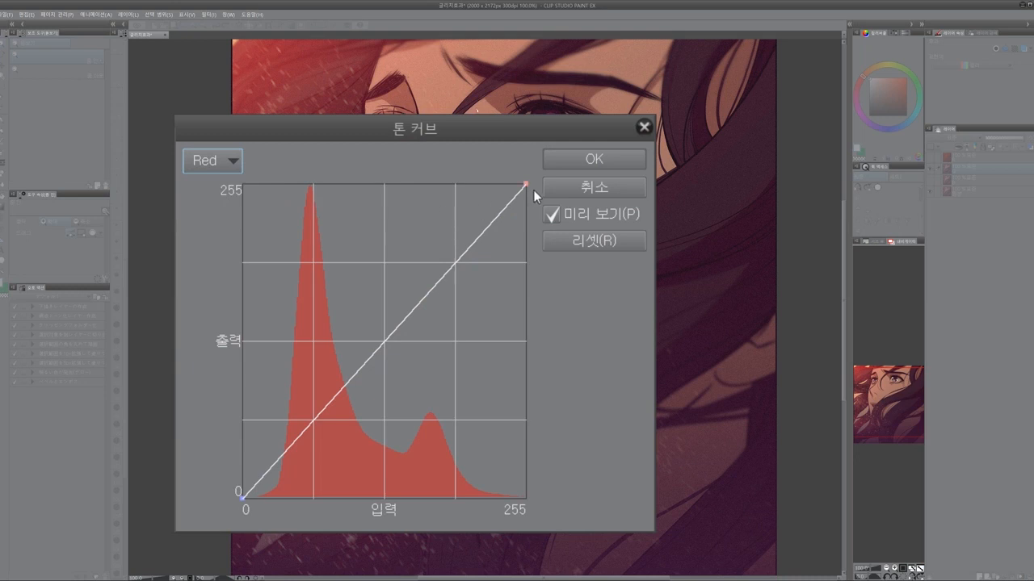
{"action": "left_click_drag", "start_coordinate": [526, 185], "coordinate": [533, 512]}
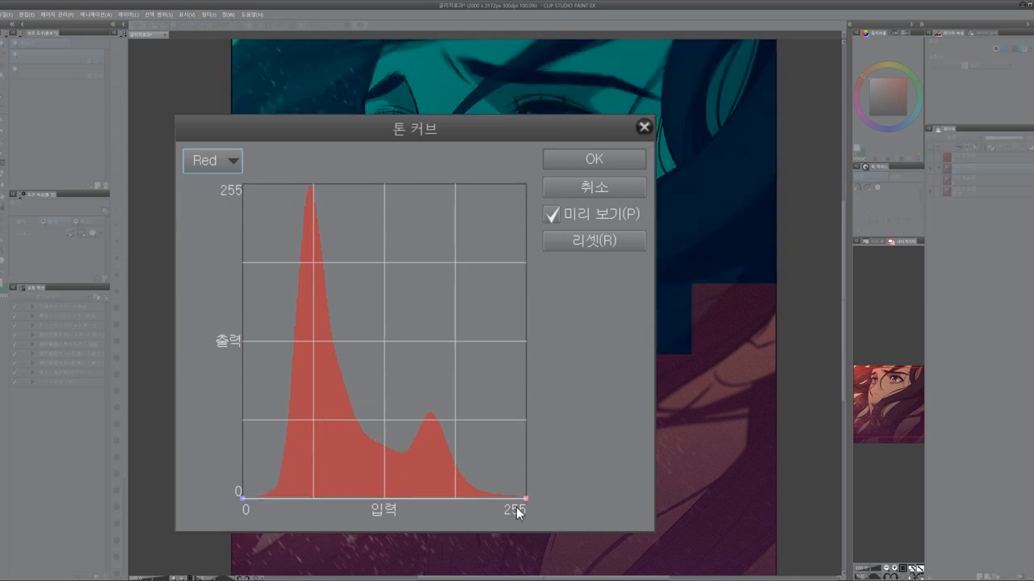
- Flatten the second copy's Blue curve to output 0 and apply the tone correction
{"action": "left_click", "coordinate": [220, 218]}
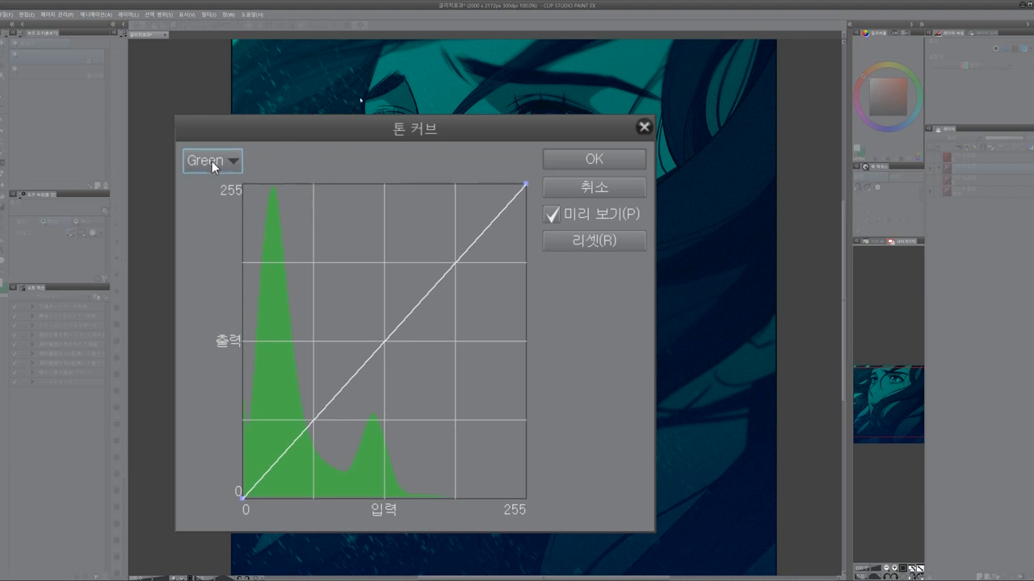
{"action": "key", "text": "Down"}
{"action": "left_click_drag", "start_coordinate": [533, 186], "coordinate": [548, 515]}
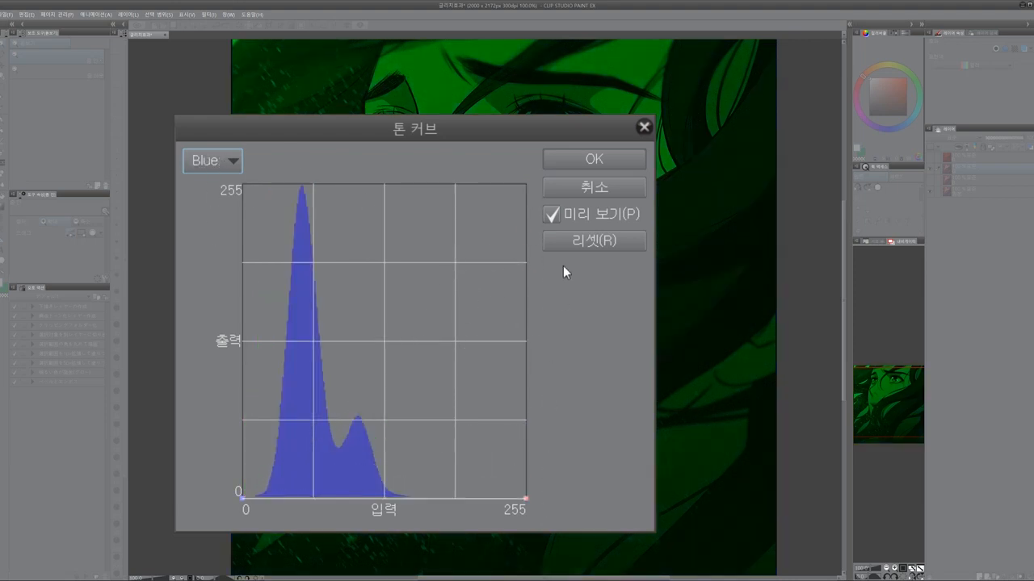
{"action": "left_click", "coordinate": [594, 159]}
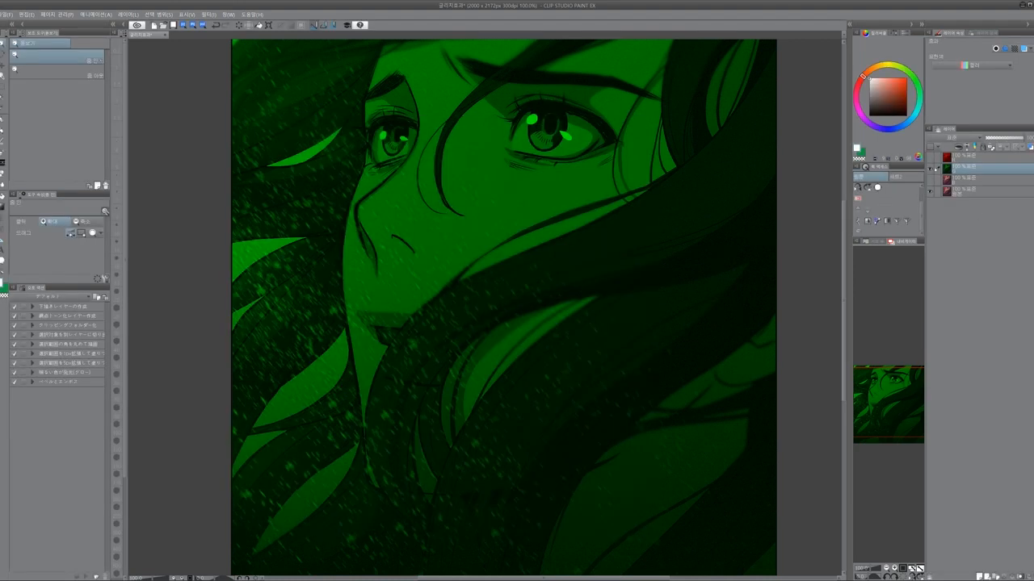
- Hide the green layer, show the third copy, and flatten the third copy's Red curve to output 0 with Tone Curve
{"action": "left_click", "coordinate": [930, 169]}
{"action": "left_click", "coordinate": [930, 180]}
{"action": "left_click", "coordinate": [953, 181]}
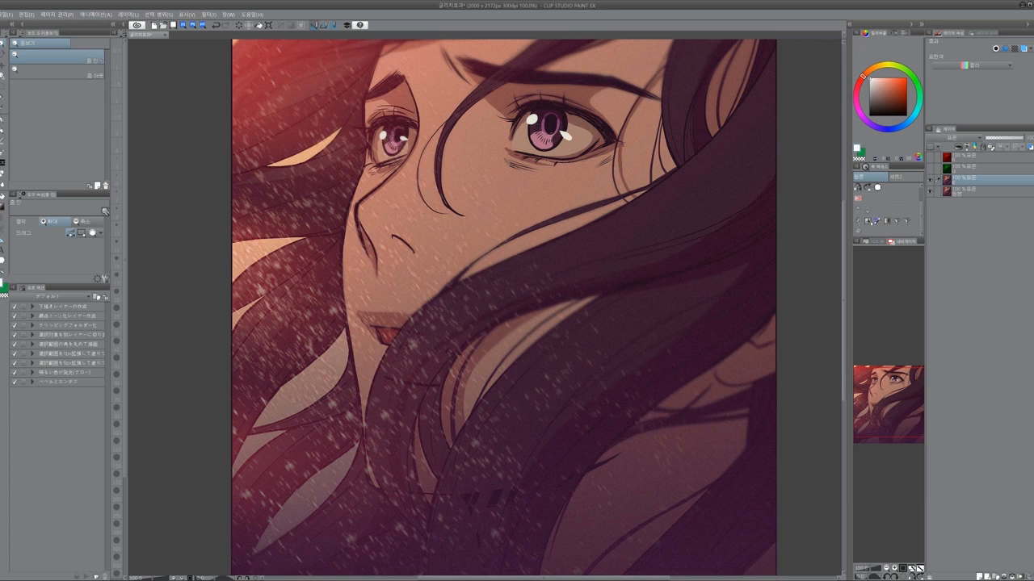
{"action": "key", "text": "ctrl+u"}
{"action": "left_click", "coordinate": [635, 187]}
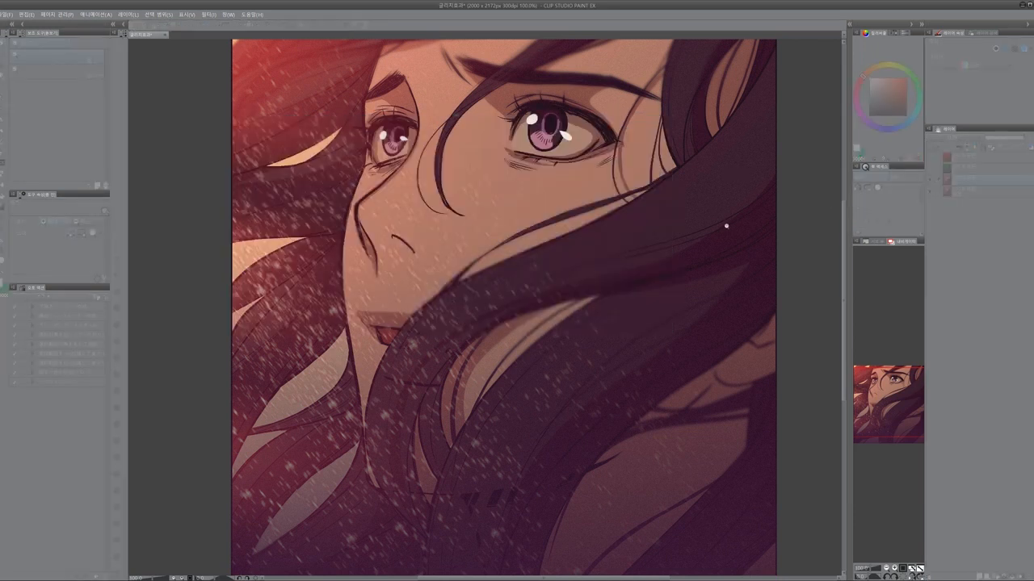
{"action": "key", "text": "ctrl+m"}
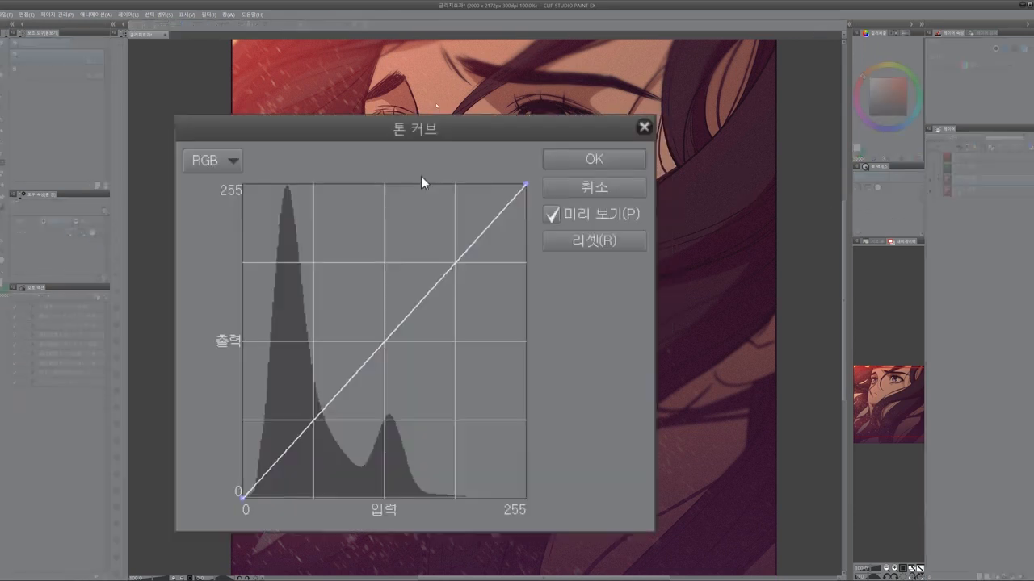
{"action": "left_click", "coordinate": [232, 161]}
{"action": "left_click", "coordinate": [218, 212]}
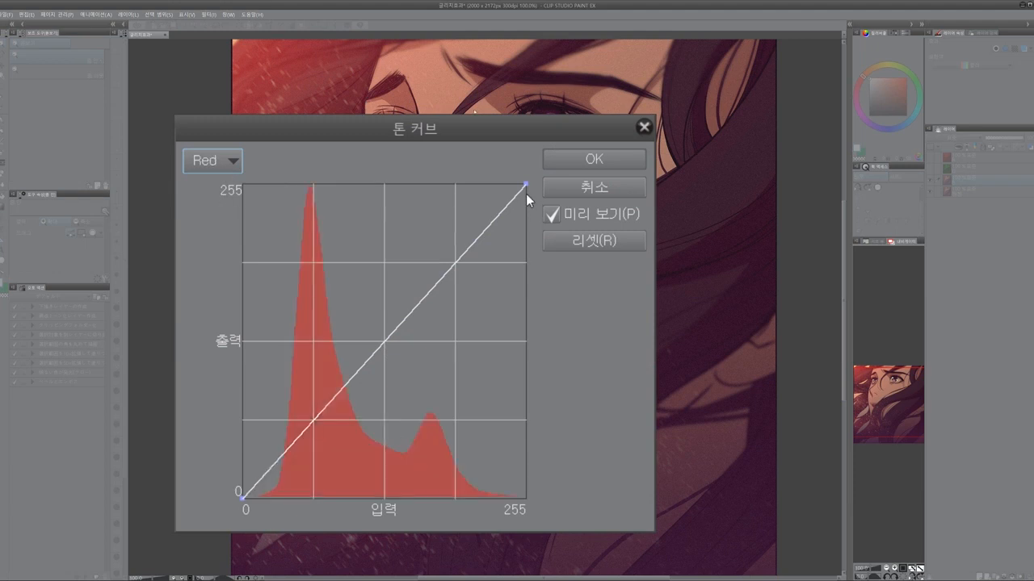
{"action": "left_click_drag", "start_coordinate": [525, 187], "coordinate": [532, 488]}
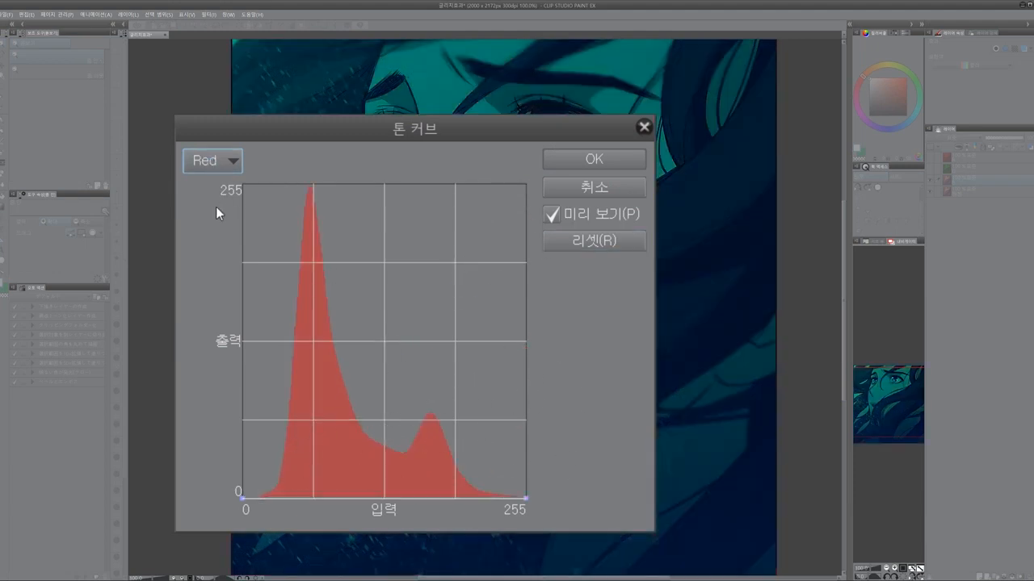
- Flatten the third copy's Green curve to output 0 and apply the tone correction
{"action": "left_click", "coordinate": [232, 162]}
{"action": "left_click", "coordinate": [218, 225]}
{"action": "left_click_drag", "start_coordinate": [526, 189], "coordinate": [525, 501]}
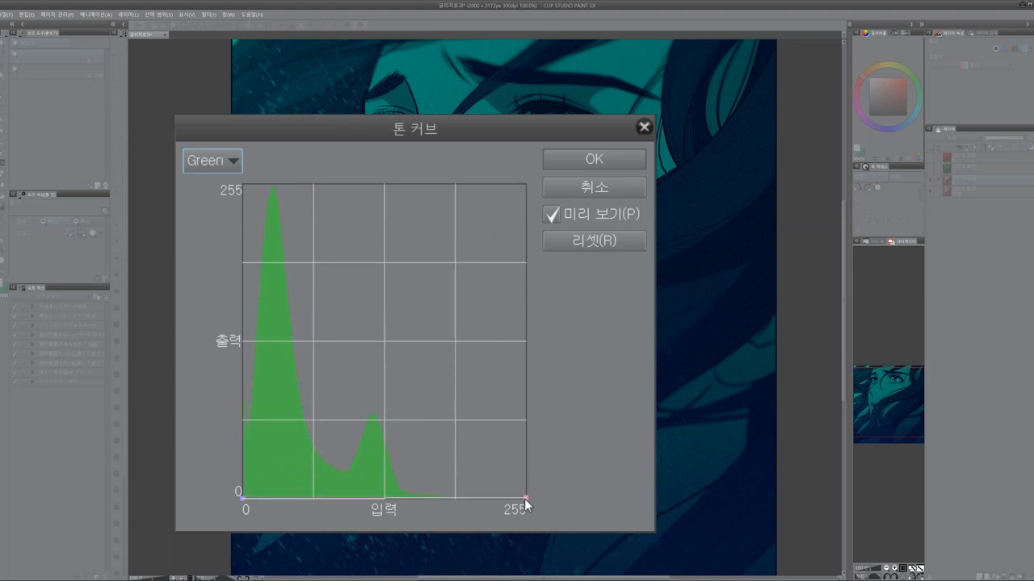
{"action": "left_click", "coordinate": [602, 159]}
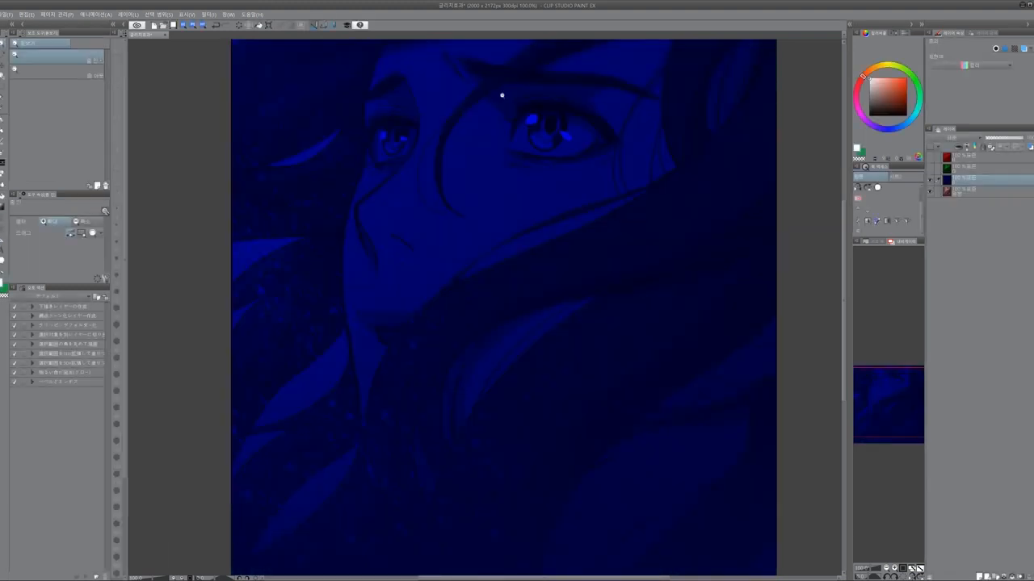
- Toggle the visibility of the red, green and blue layers to inspect each one's image
{"action": "left_click", "coordinate": [930, 168]}
{"action": "left_click", "coordinate": [929, 157]}
{"action": "left_click", "coordinate": [929, 157]}
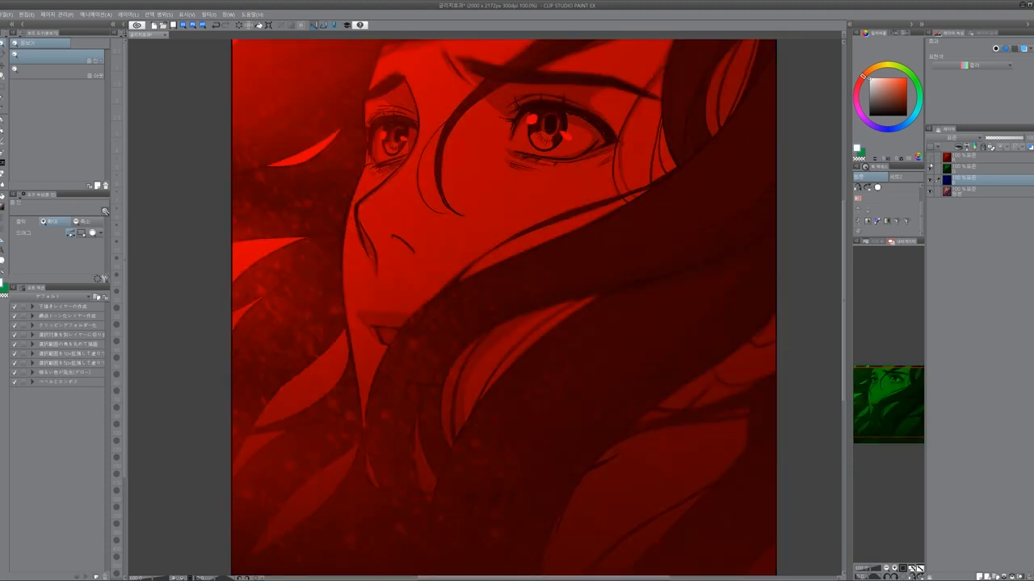
{"action": "left_click", "coordinate": [929, 168]}
{"action": "left_click", "coordinate": [931, 180]}
{"action": "left_click", "coordinate": [930, 179]}
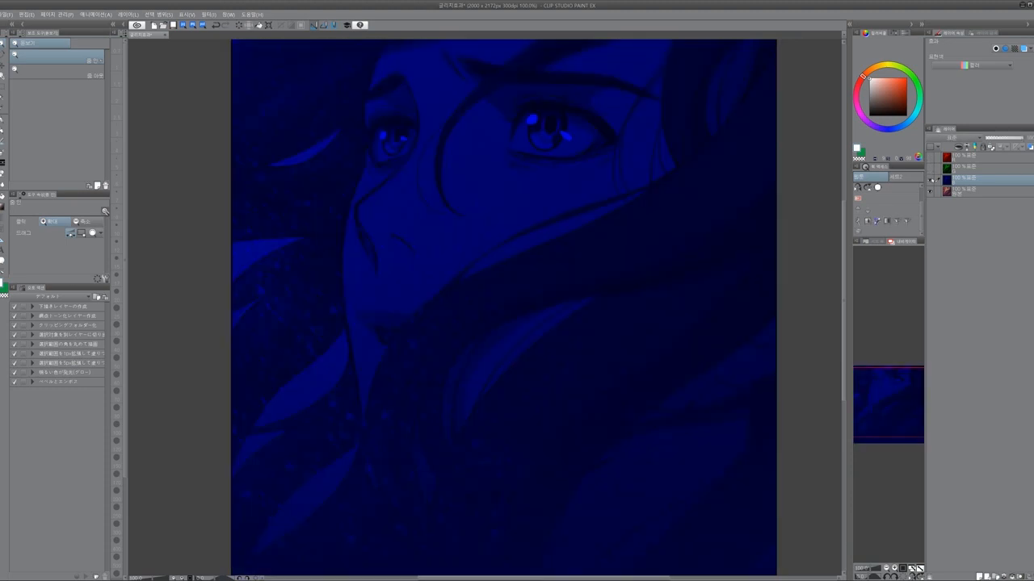
- Make the green and red layers visible again above the blue layer
{"action": "left_click", "coordinate": [930, 179]}
{"action": "left_click", "coordinate": [930, 179]}
{"action": "left_click", "coordinate": [929, 168]}
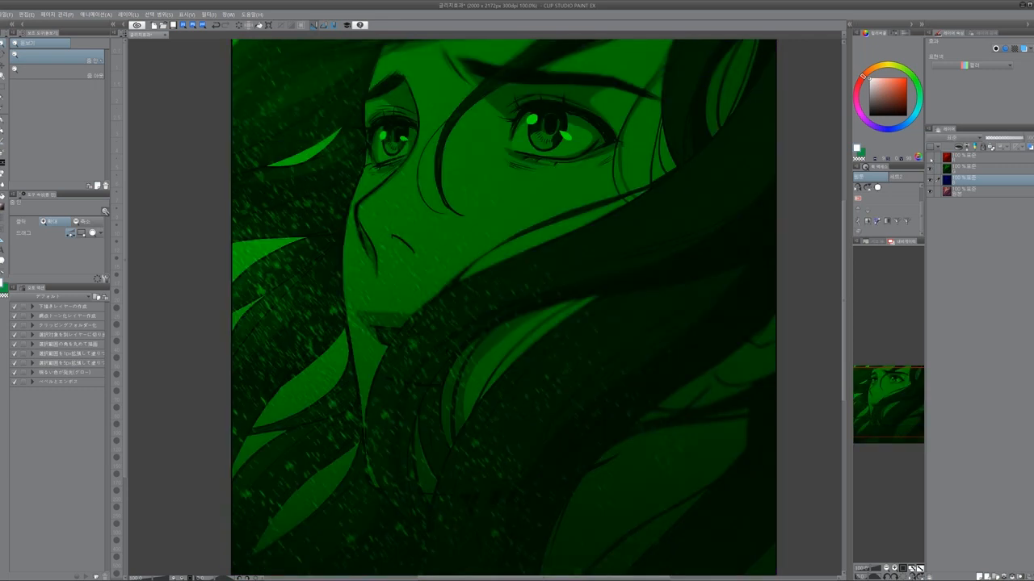
{"action": "left_click", "coordinate": [930, 156]}
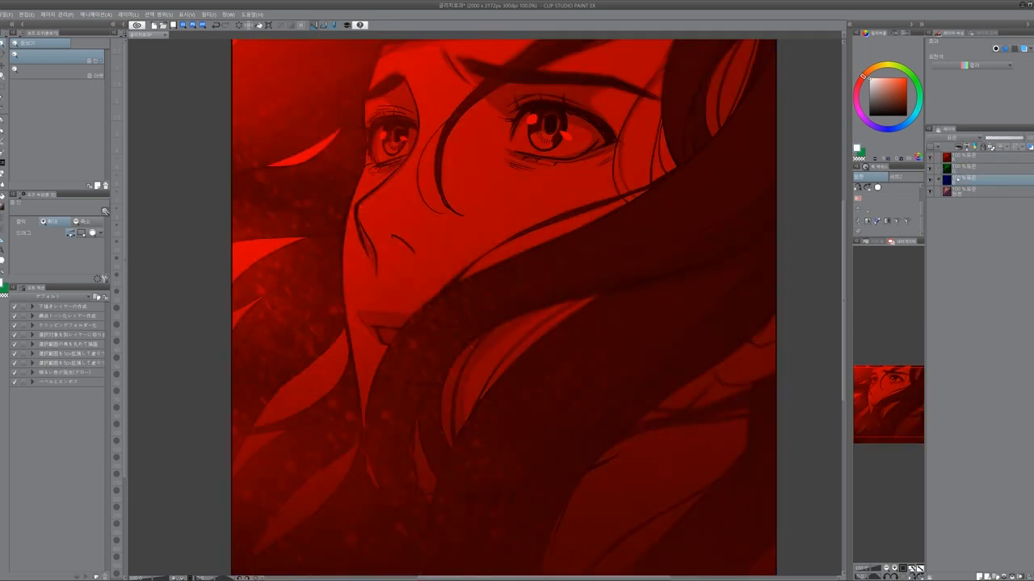
- Set the blue layer's blending mode to Screen
{"action": "left_click", "coordinate": [959, 139]}
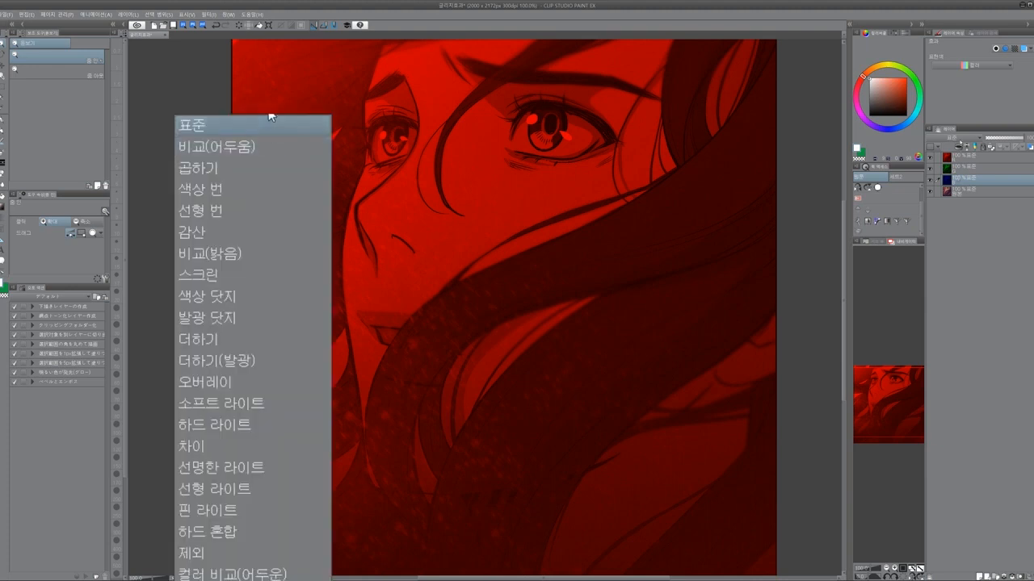
{"action": "left_click", "coordinate": [959, 141]}
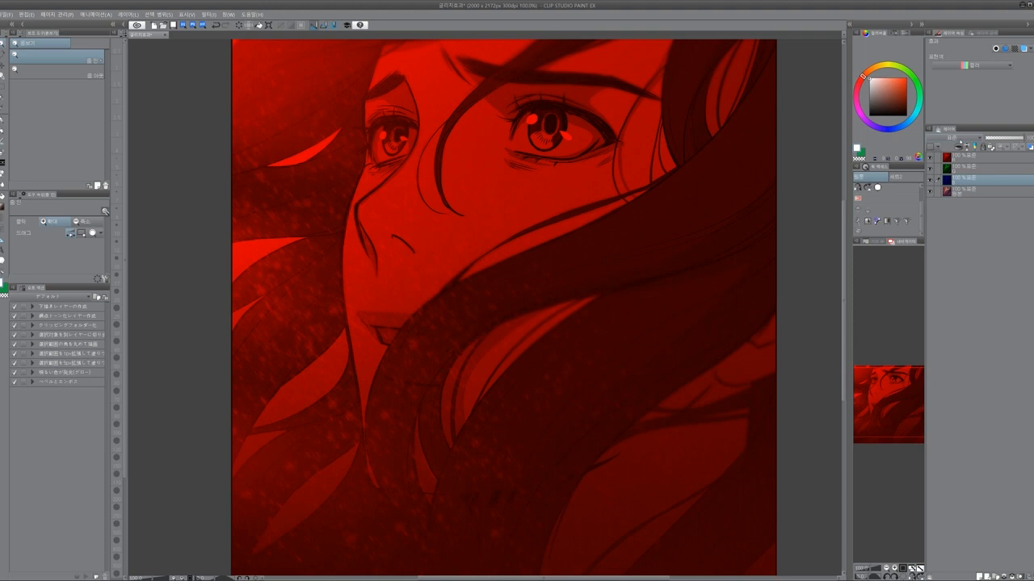
{"action": "left_click", "coordinate": [959, 141]}
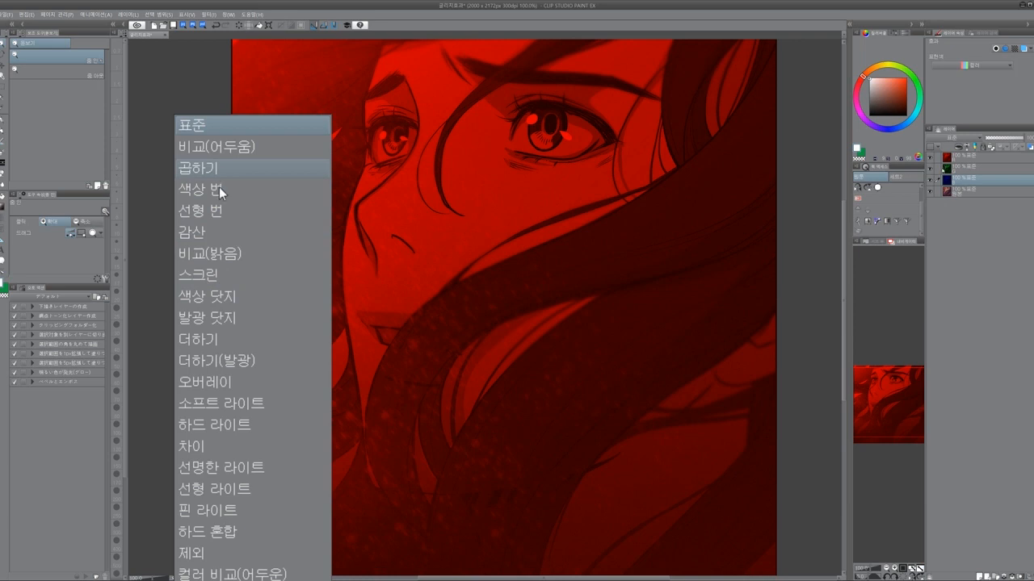
{"action": "left_click", "coordinate": [209, 281]}
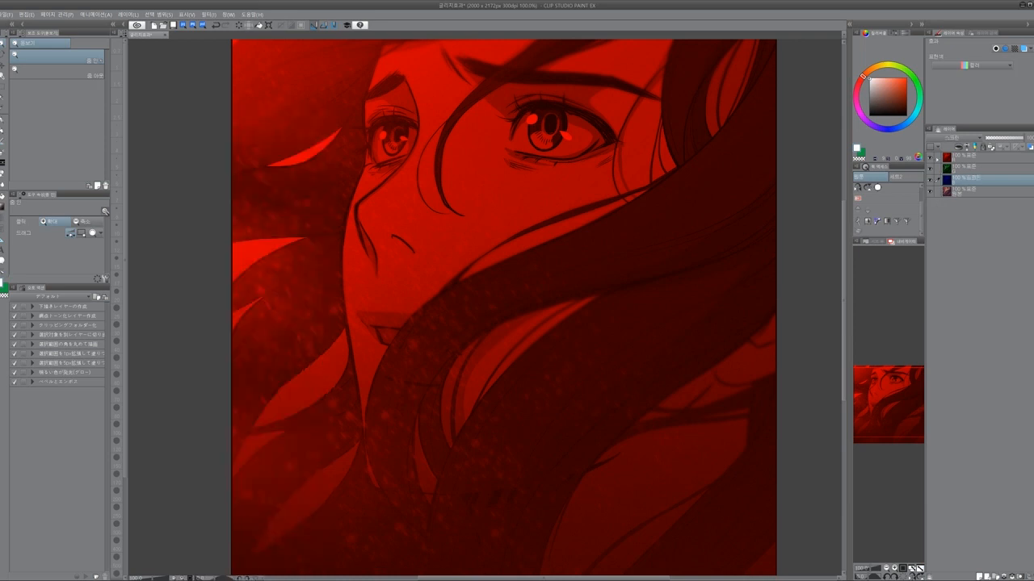
- Try Multiply on the red layer, and set the blending mode of both the red and green layers to Screen
{"action": "left_click", "coordinate": [965, 156]}
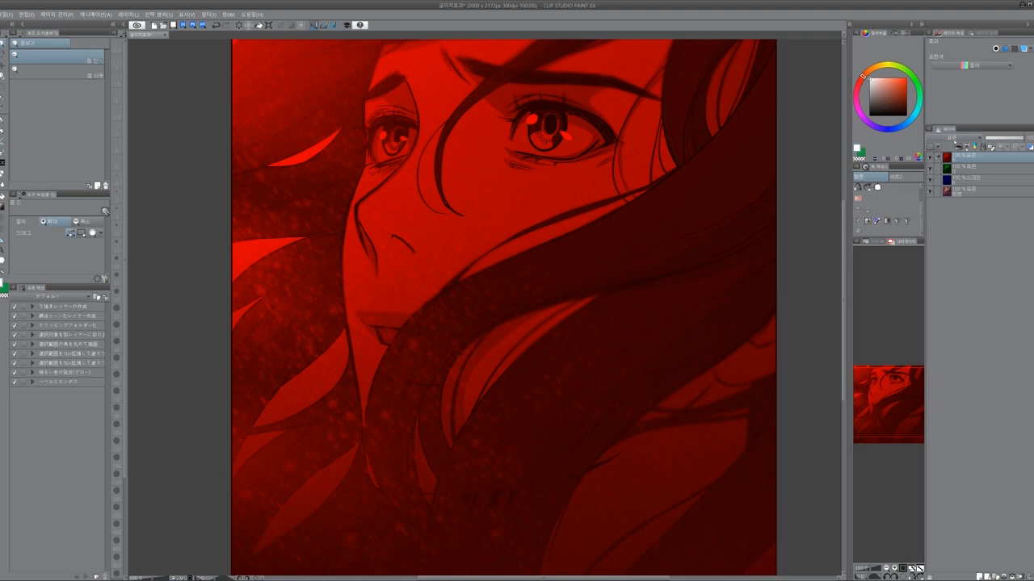
{"action": "left_click", "coordinate": [953, 137]}
{"action": "left_click", "coordinate": [273, 173]}
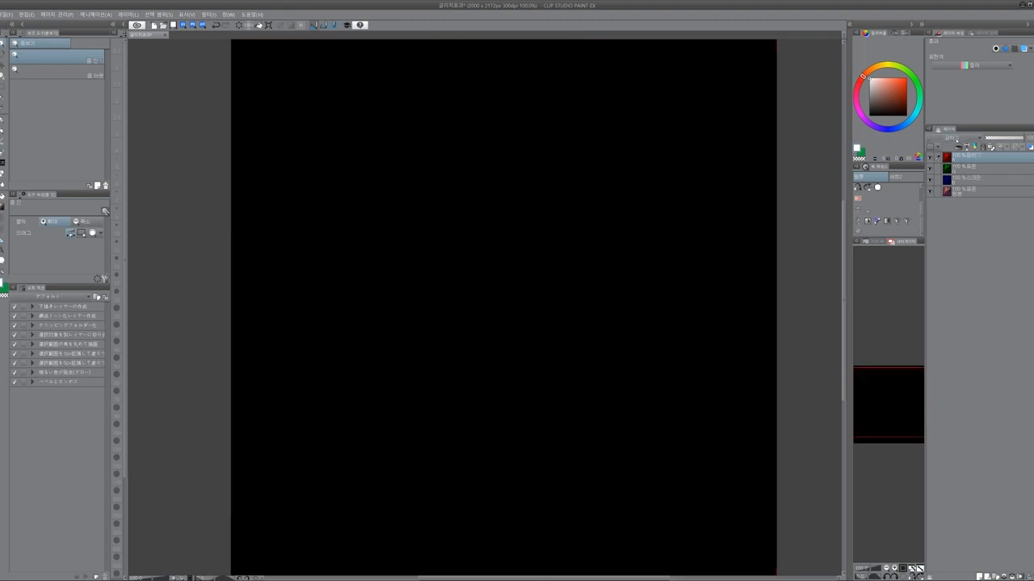
{"action": "left_click", "coordinate": [953, 138]}
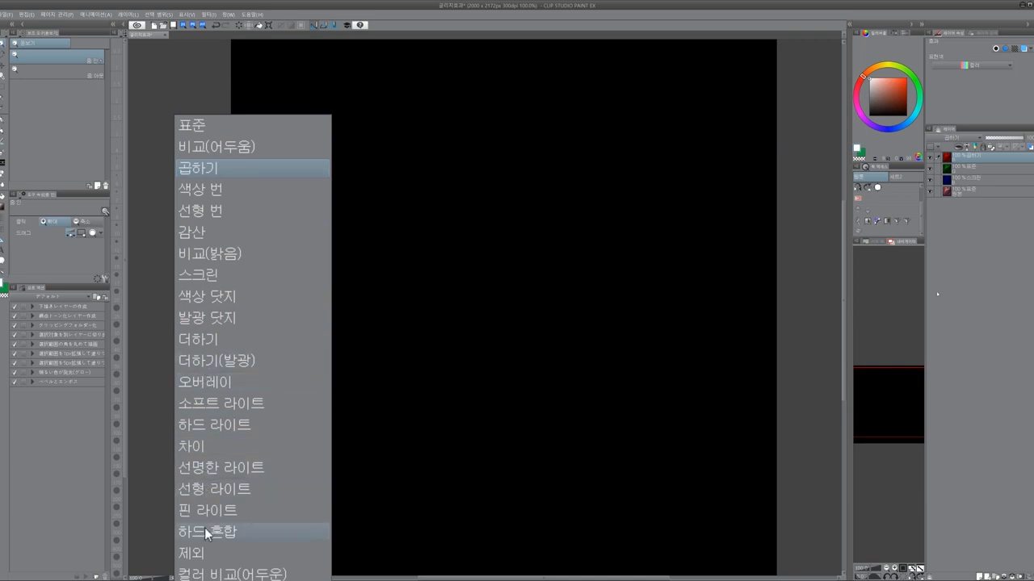
{"action": "left_click", "coordinate": [202, 282]}
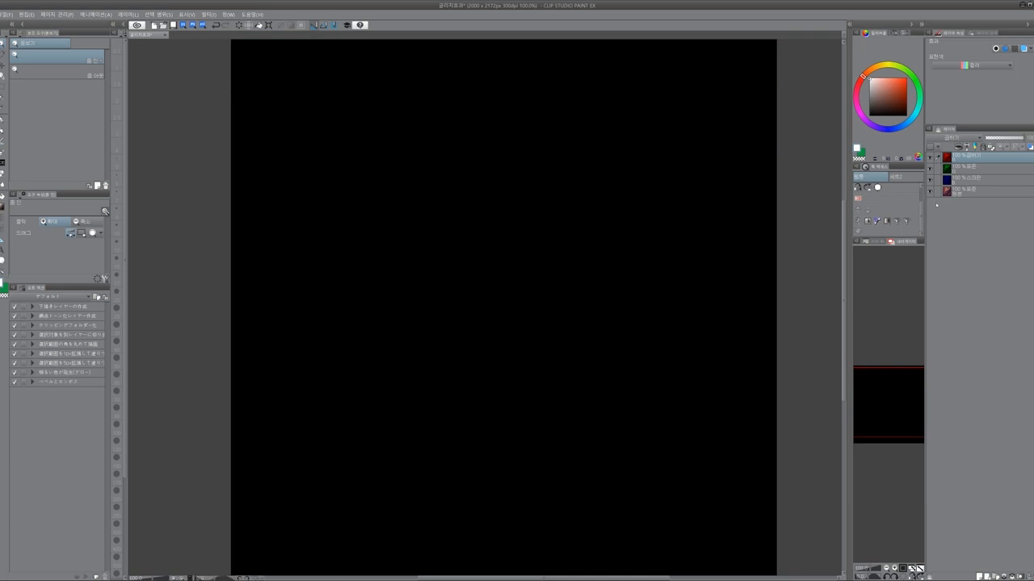
{"action": "left_click", "coordinate": [959, 168]}
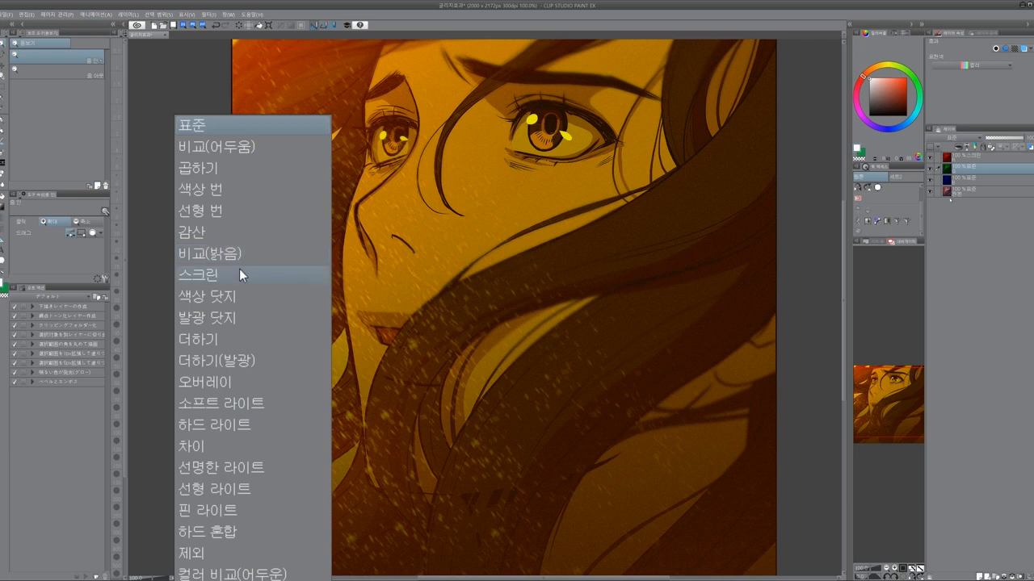
{"action": "left_click", "coordinate": [236, 273]}
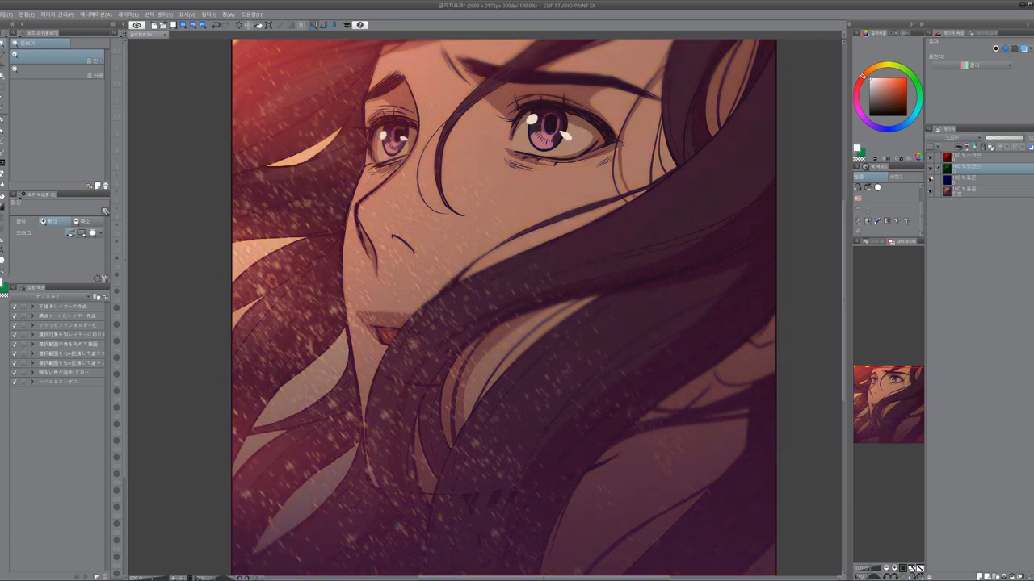
- Hide the red and green layers and show them again one at a time to check the Screen blend
{"action": "key", "text": "Down"}
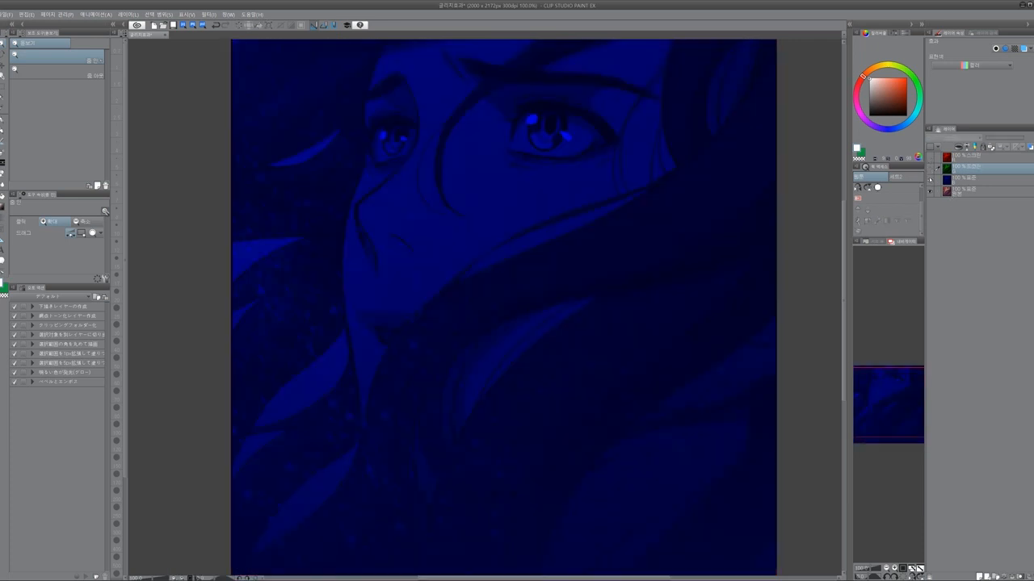
{"action": "key", "text": "Down"}
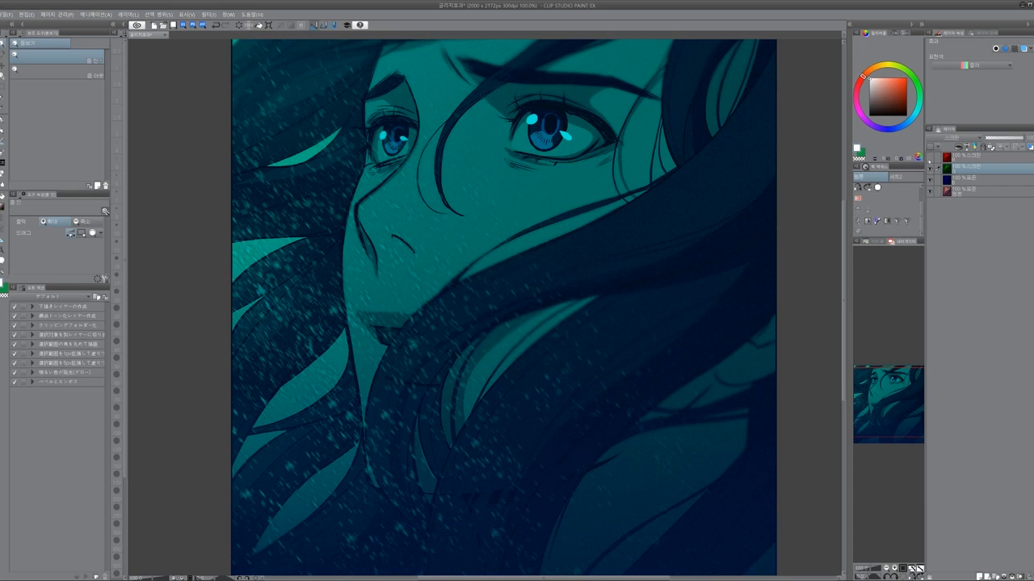
{"action": "key", "text": "Down"}
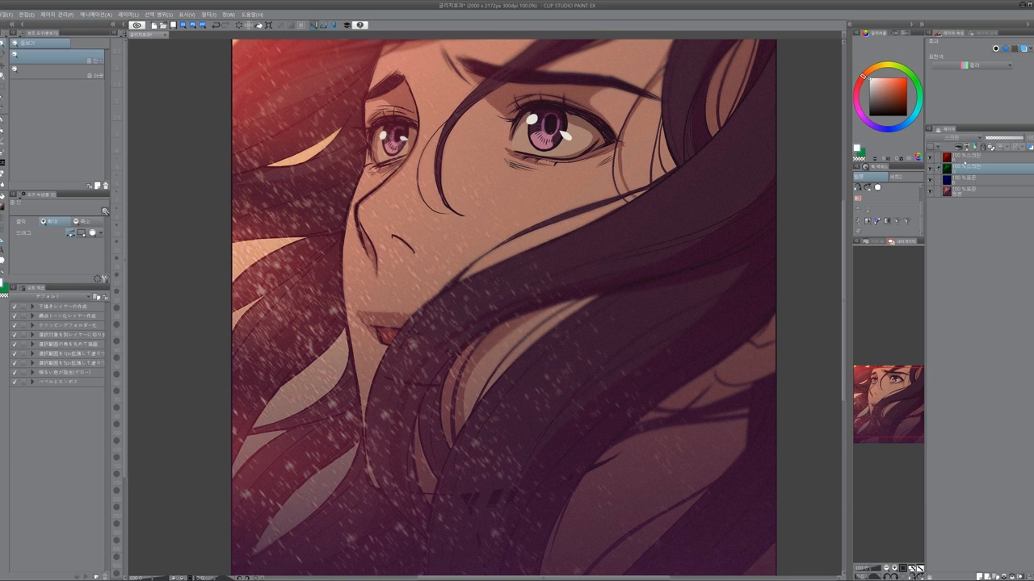
- Select the red layer and shift it slightly to the left with the Move Layer tool
{"action": "left_click", "coordinate": [963, 158]}
{"action": "left_click", "coordinate": [964, 178], "text": "ctrl"}
{"action": "left_click", "coordinate": [961, 161]}
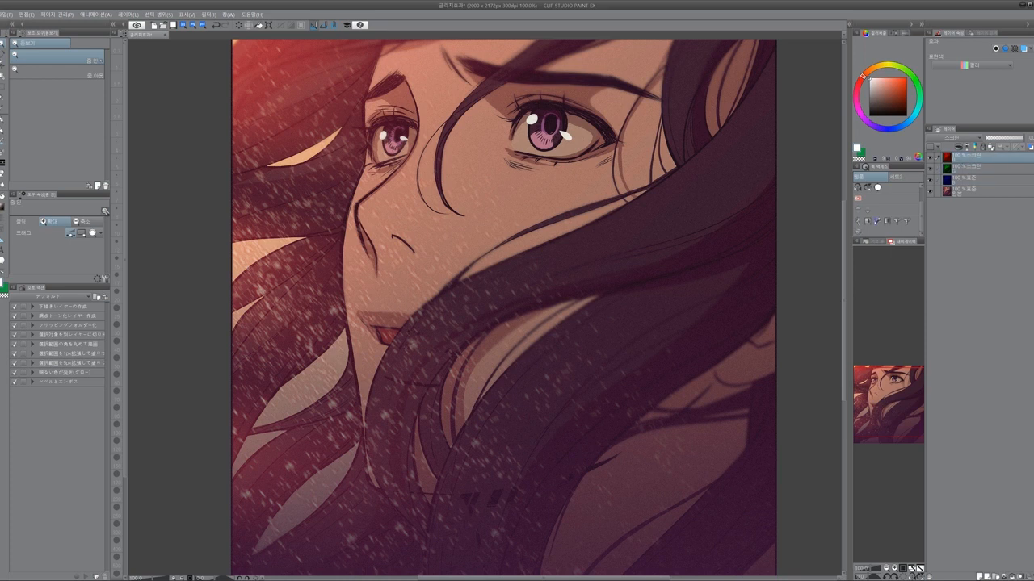
{"action": "key", "text": "k"}
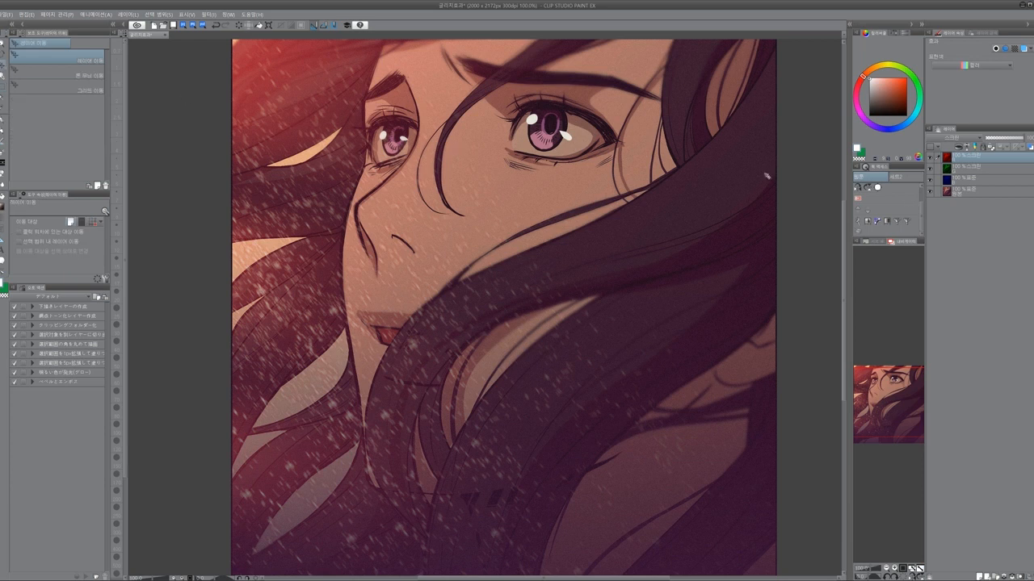
{"action": "left_click_drag", "start_coordinate": [718, 182], "coordinate": [711, 184]}
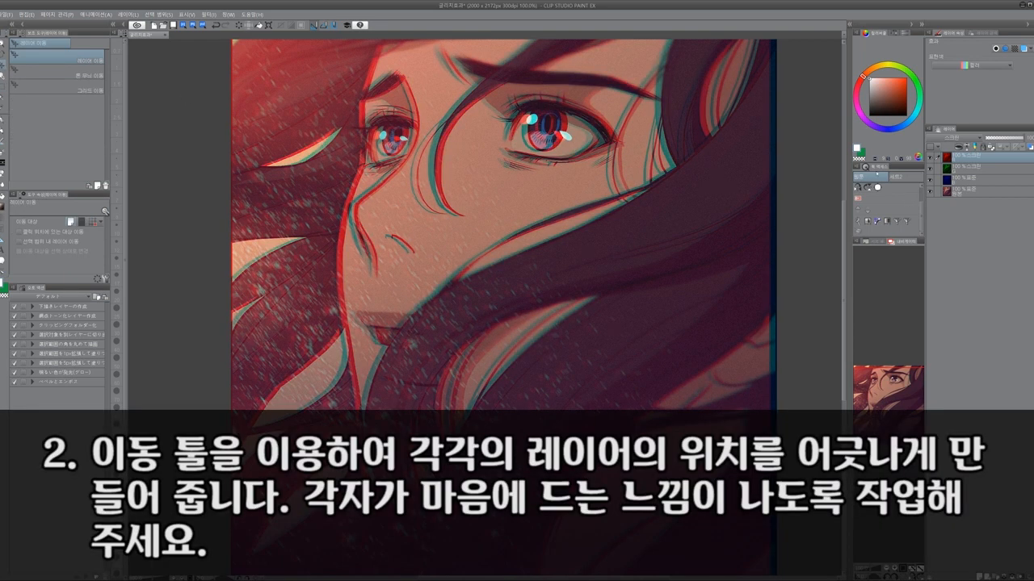
- Move the green layer slightly upward and offset the blue layer as well
{"action": "key", "text": "alt+bracketleft"}
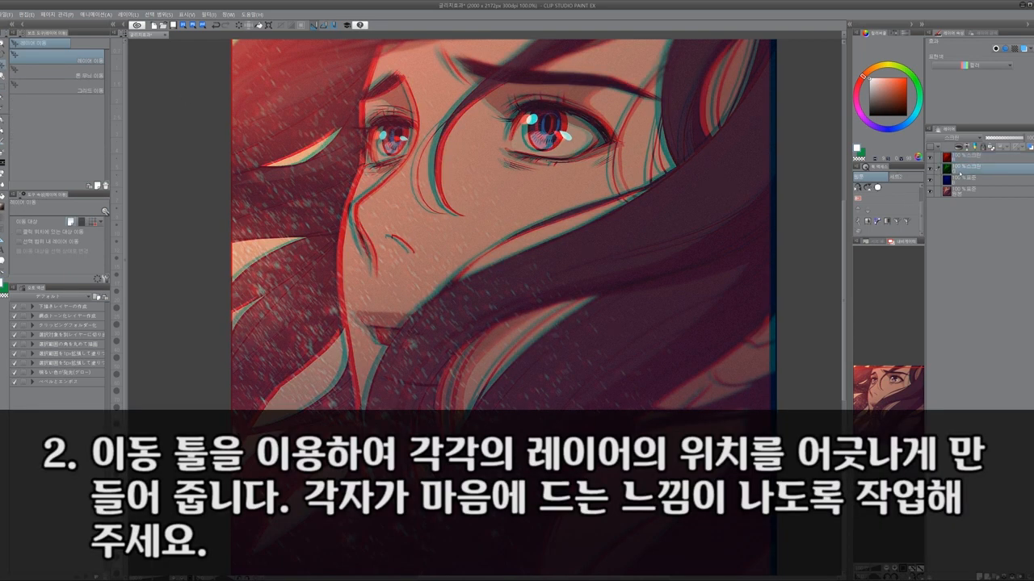
{"action": "left_click_drag", "start_coordinate": [702, 221], "coordinate": [704, 217]}
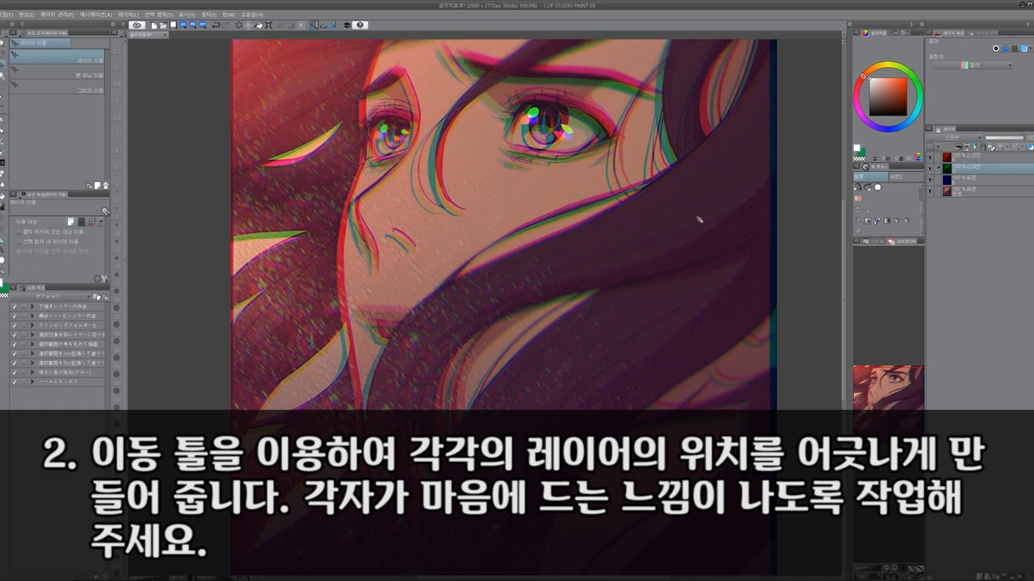
{"action": "key", "text": "alt+bracketleft"}
{"action": "mouse_move", "coordinate": [557, 212]}
{"action": "left_mouse_down"}
{"action": "mouse_move", "coordinate": [565, 206]}
{"action": "mouse_move", "coordinate": [555, 191]}
{"action": "left_mouse_up"}
- Move the red layer upward and reposition the green layer to widen the color offset
{"action": "left_click", "coordinate": [973, 155]}
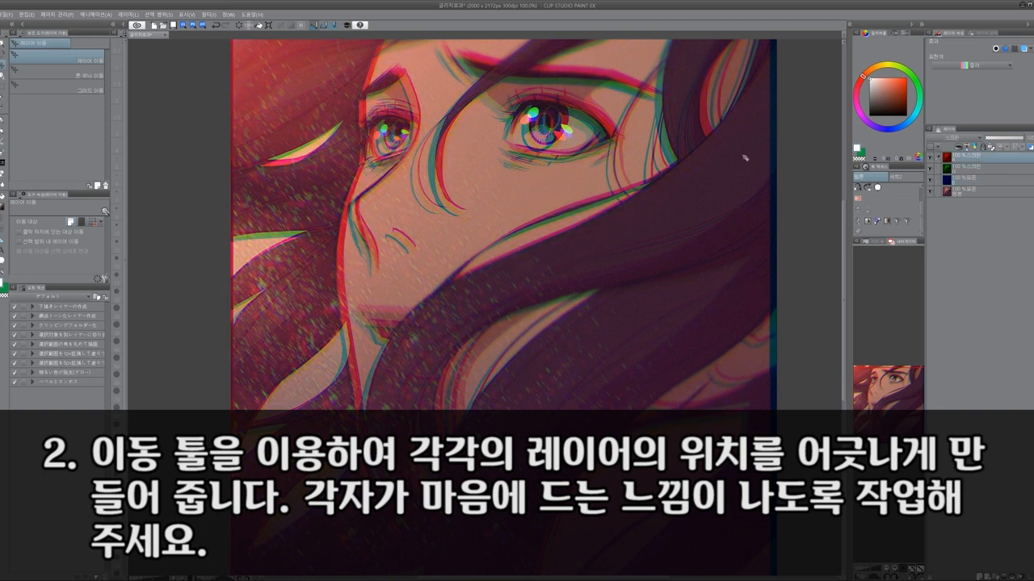
{"action": "left_click_drag", "start_coordinate": [658, 197], "coordinate": [654, 164]}
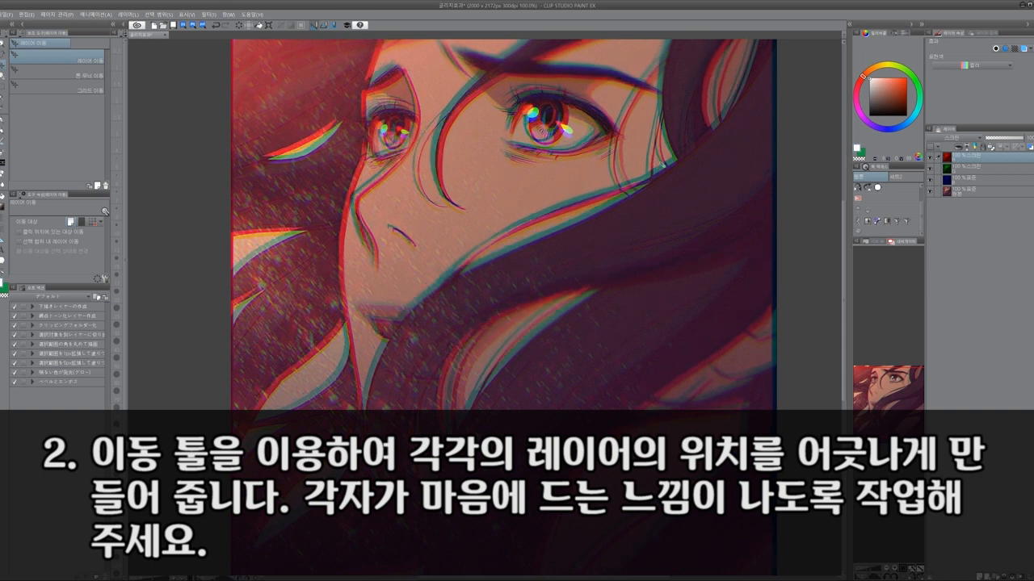
{"action": "left_click", "coordinate": [973, 167]}
{"action": "left_click_drag", "start_coordinate": [796, 202], "coordinate": [710, 209]}
{"action": "key", "text": "alt+bracketleft"}
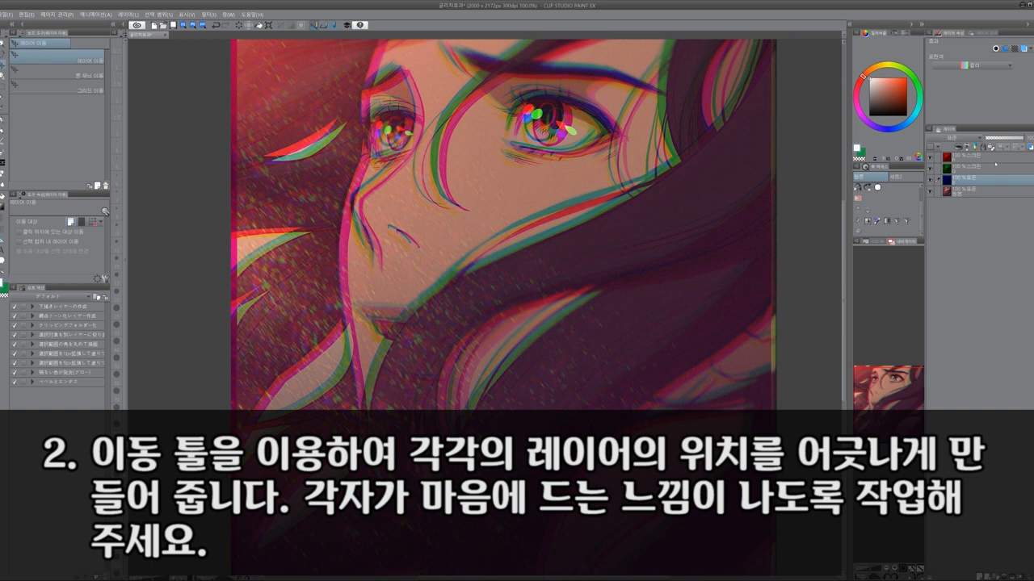
- Reposition the red layer once more, and select the red, green and blue layers together to adjust their placement
{"action": "left_click", "coordinate": [978, 160]}
{"action": "left_click_drag", "start_coordinate": [599, 170], "coordinate": [686, 208]}
{"action": "left_click", "coordinate": [978, 179], "text": "shift"}
{"action": "left_click_drag", "start_coordinate": [706, 242], "coordinate": [706, 166]}
{"action": "left_click_drag", "start_coordinate": [704, 206], "coordinate": [704, 193]}
{"action": "left_click_drag", "start_coordinate": [630, 214], "coordinate": [634, 231]}
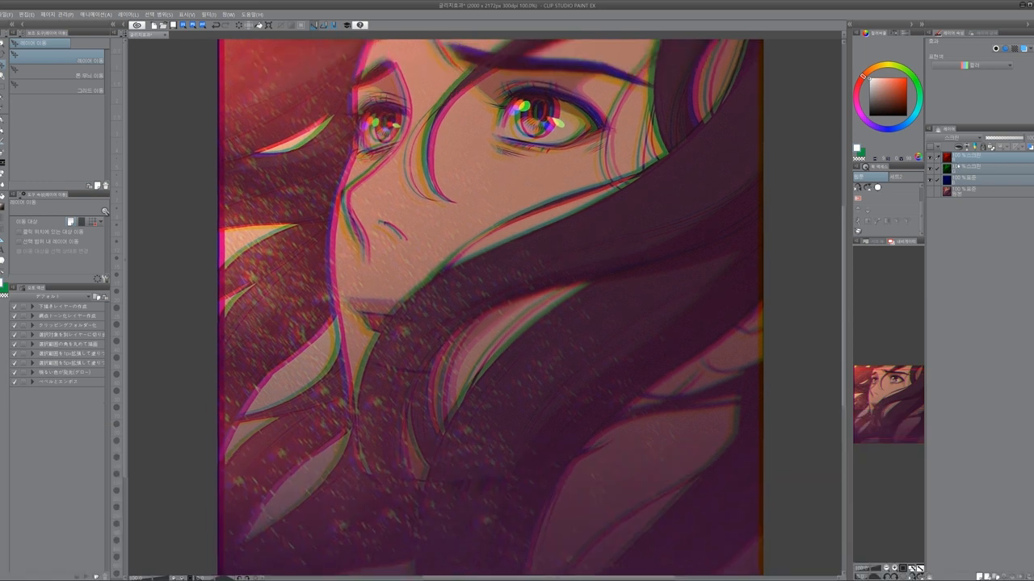
- Merge the selected red, green and blue layers into one layer
{"action": "right_click", "coordinate": [232, 122]}
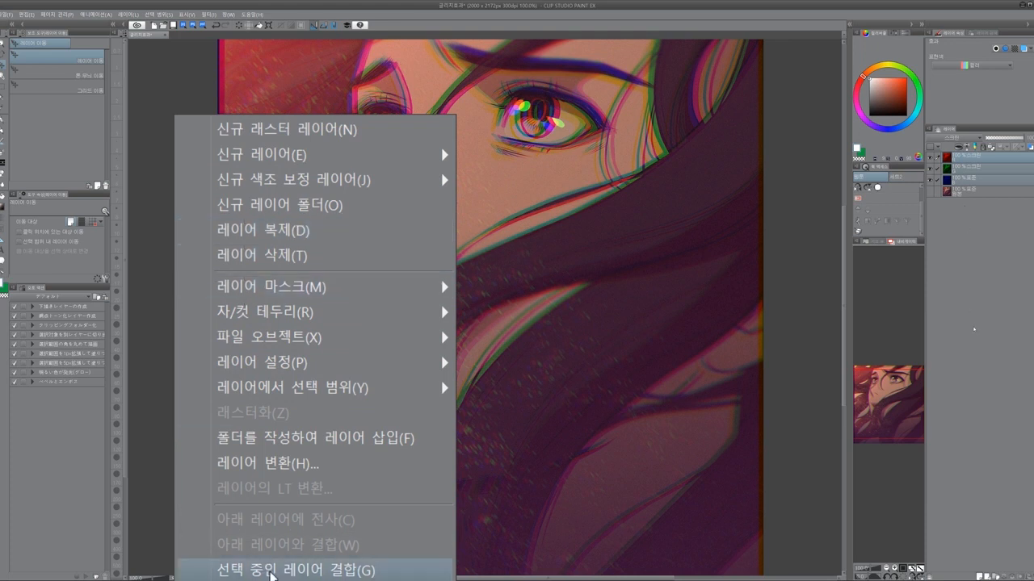
{"action": "left_click", "coordinate": [271, 572]}
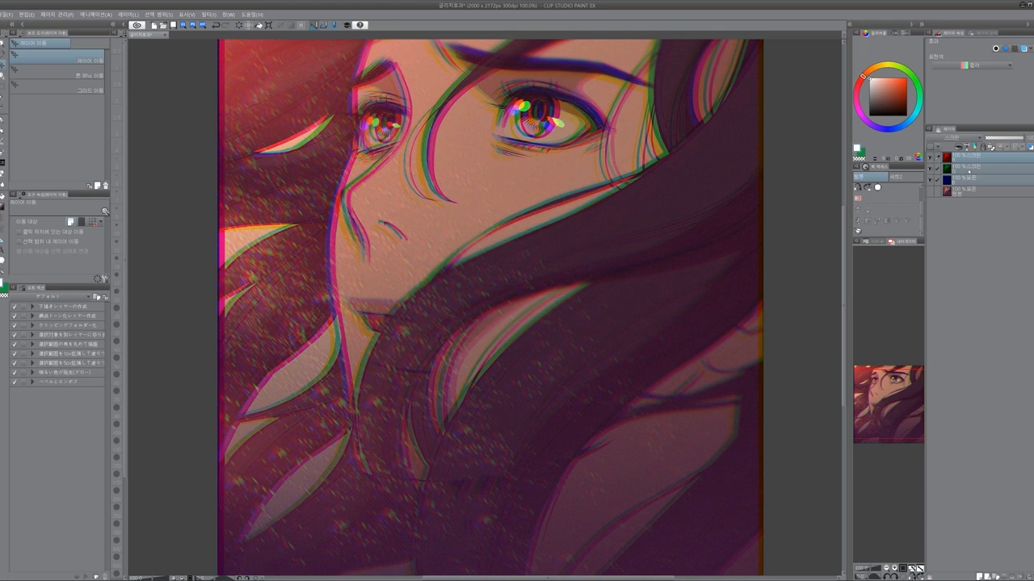
{"action": "right_click", "coordinate": [176, 117]}
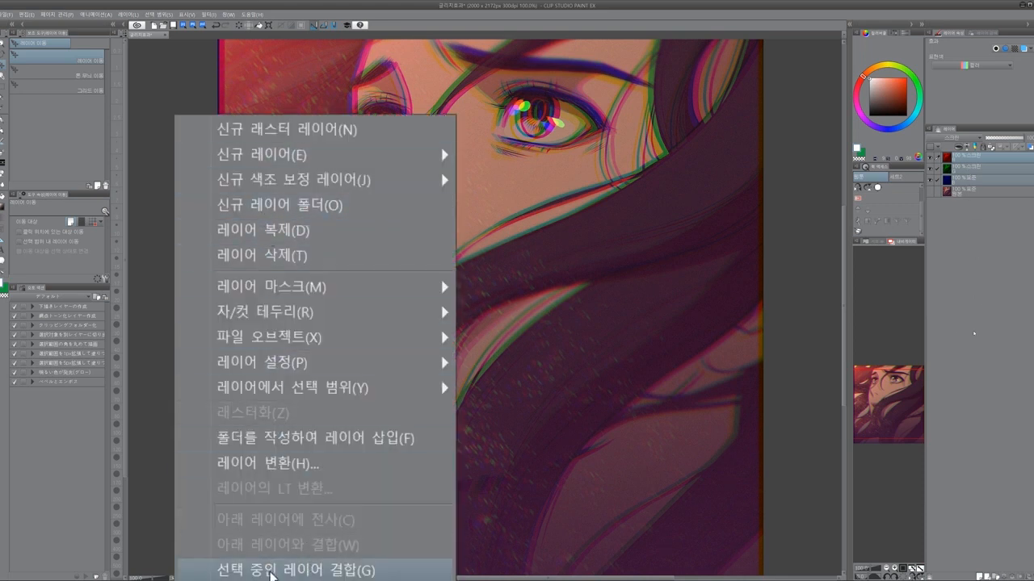
{"action": "left_click", "coordinate": [327, 572]}
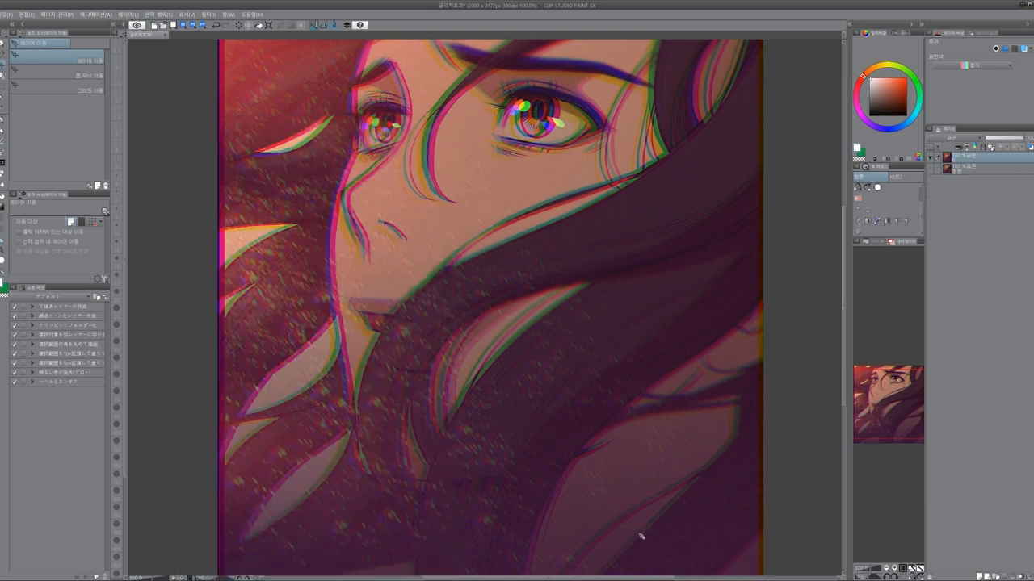
- Compare the merged layer on and off, and scale it down to 70% with Transform
{"action": "left_click", "coordinate": [929, 158]}
{"action": "left_click", "coordinate": [930, 158]}
{"action": "key", "text": "ctrl+t"}
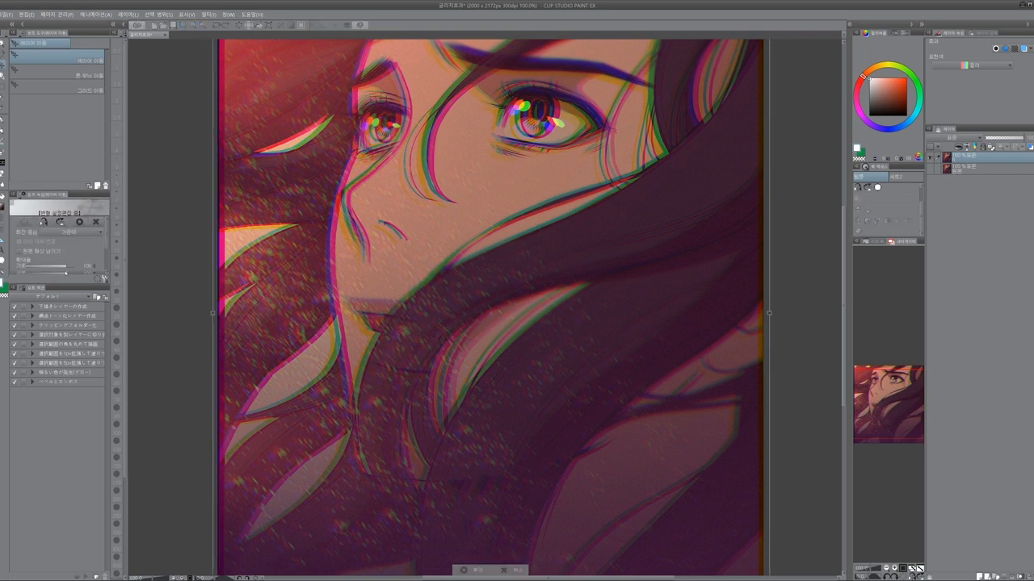
{"action": "scroll", "coordinate": [58, 246], "scroll_direction": "down", "scroll_amount": 2}
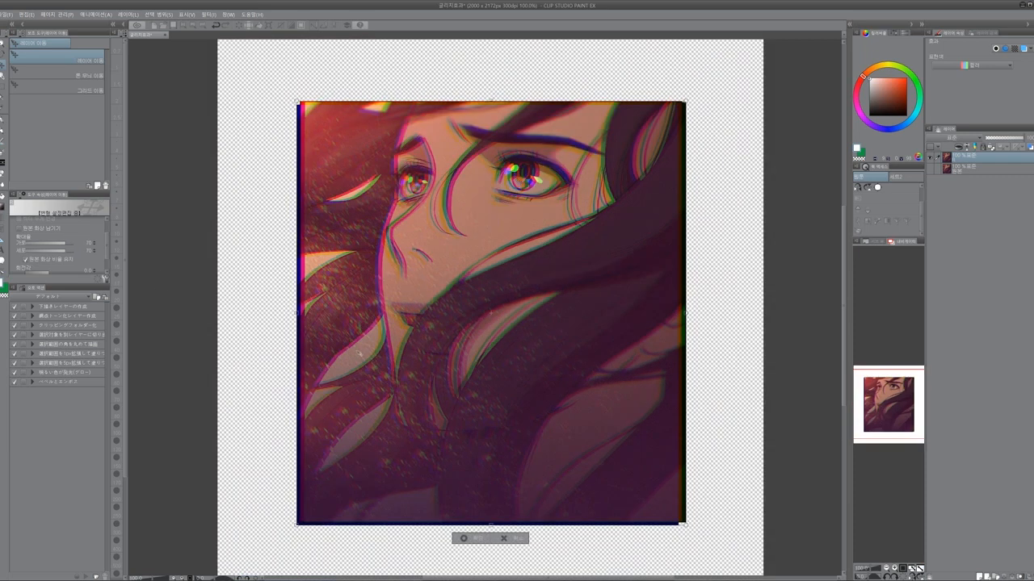
{"action": "left_click", "coordinate": [463, 538]}
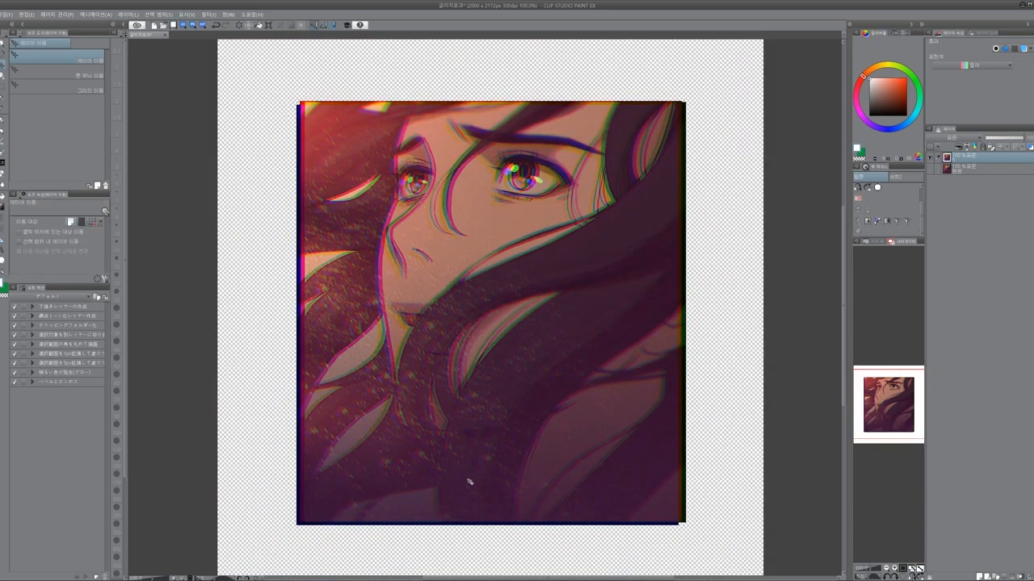
- Enlarge the merged layer proportionally beyond 130% with Transform so it spans the full canvas width
{"action": "key", "text": "ctrl+t"}
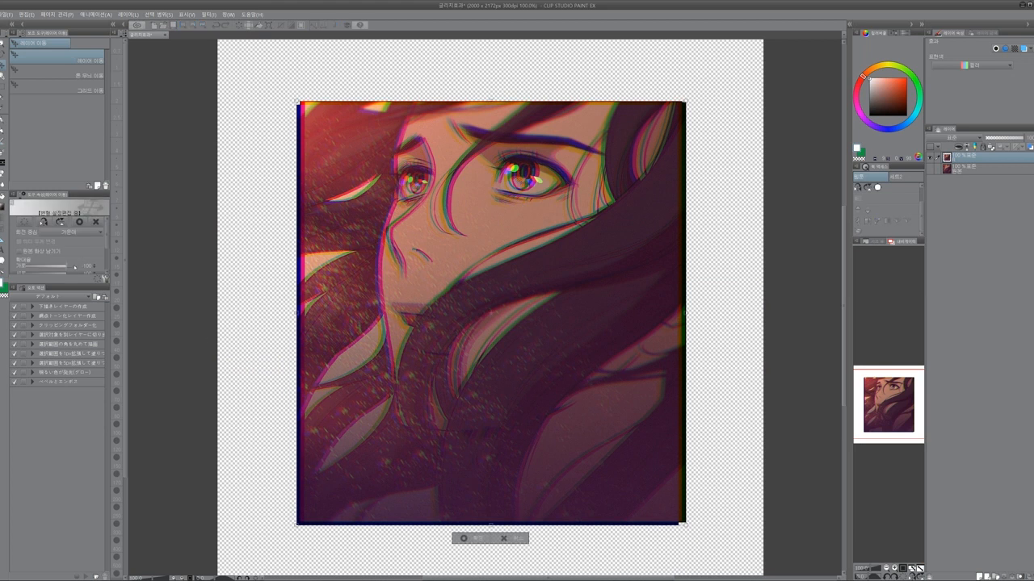
{"action": "scroll", "coordinate": [56, 247], "scroll_direction": "down", "scroll_amount": 2}
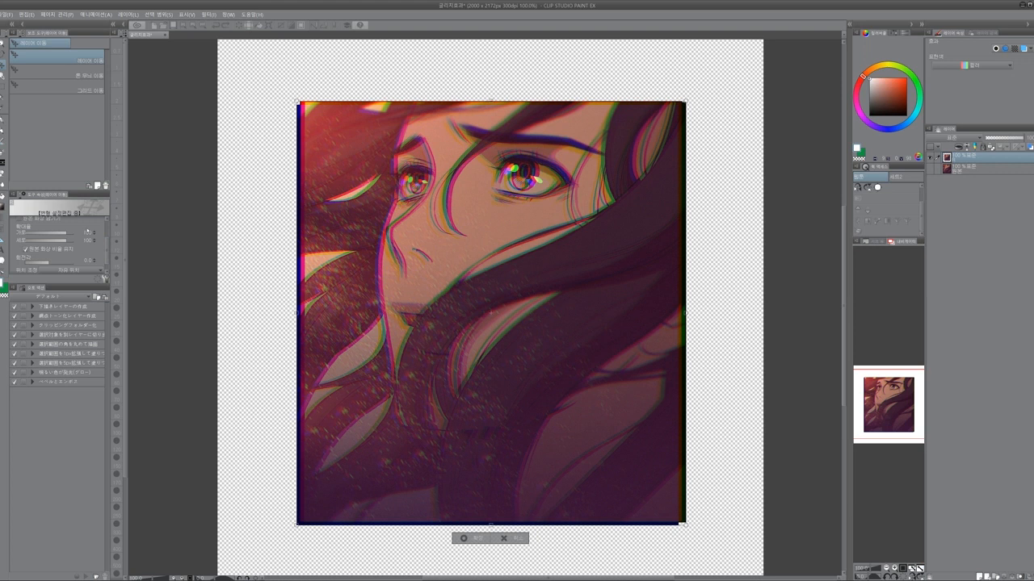
{"action": "type", "text": "130"}
{"action": "key", "text": "Return"}
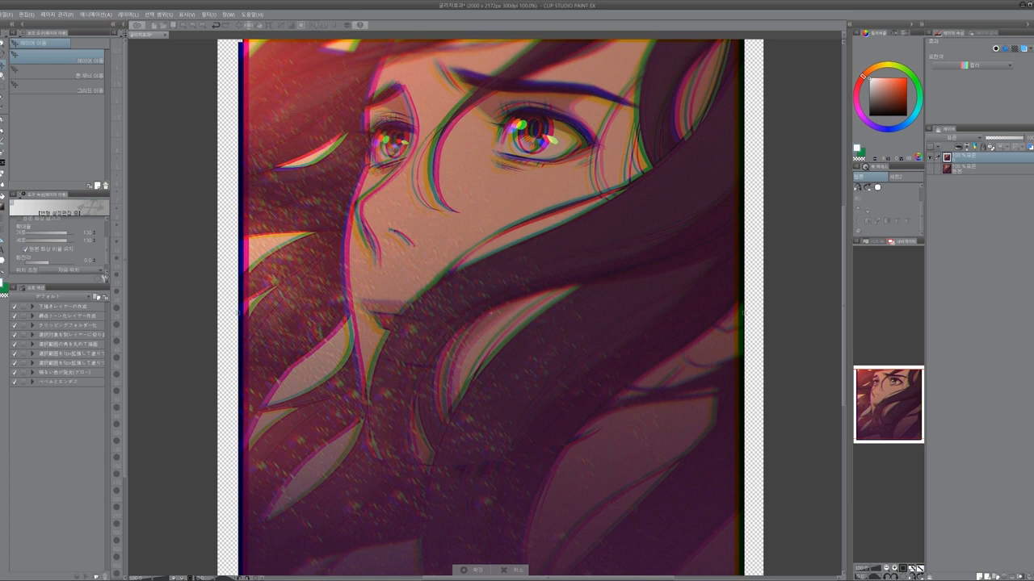
{"action": "left_click", "coordinate": [94, 230]}
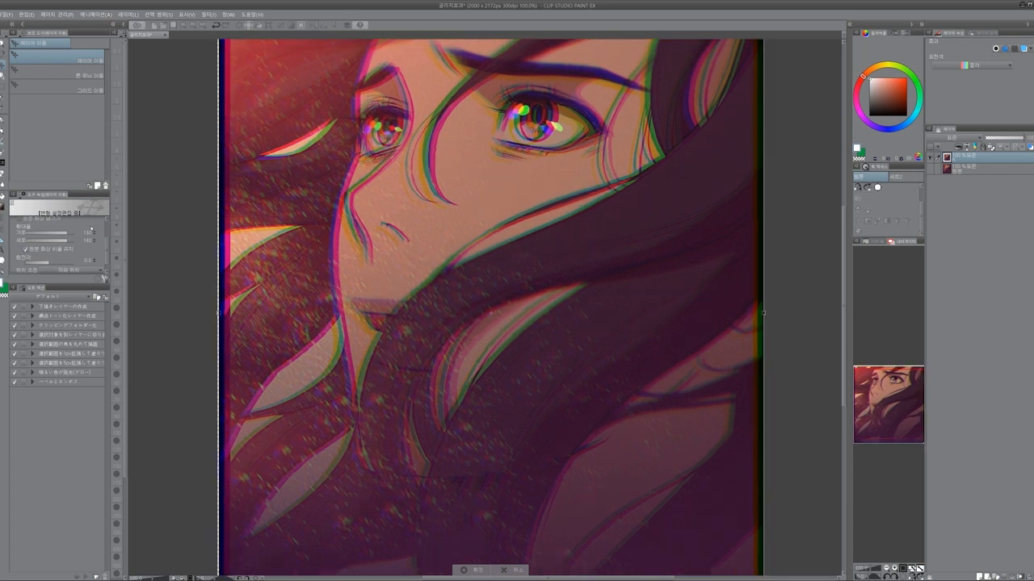
{"action": "left_click", "coordinate": [475, 569]}
{"action": "left_click_drag", "start_coordinate": [516, 333], "coordinate": [534, 365]}
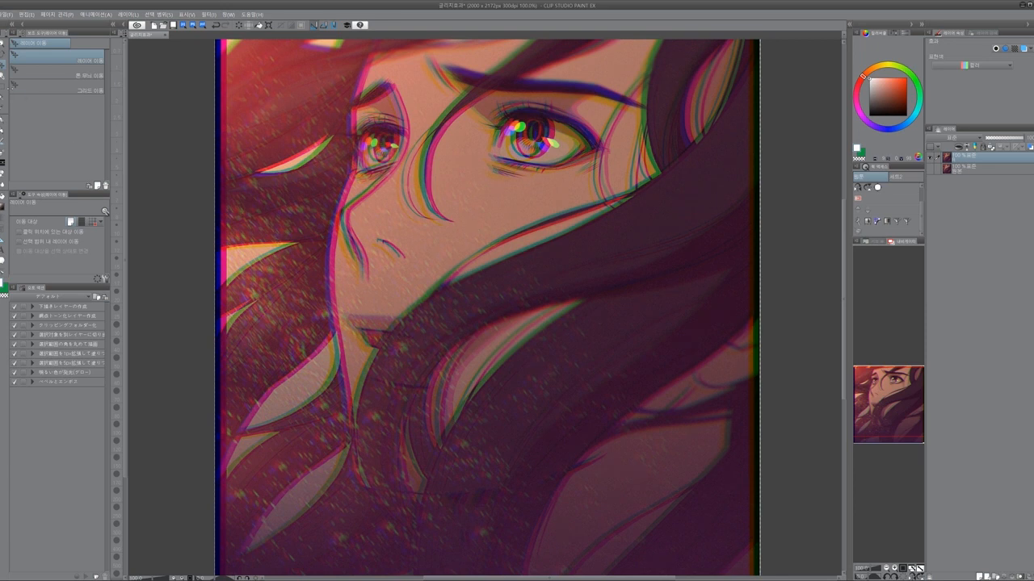
- Select six horizontal rectangular strips of varying height and length, spread over the illustration from the forehead to the lower hair
{"action": "key", "text": "m"}
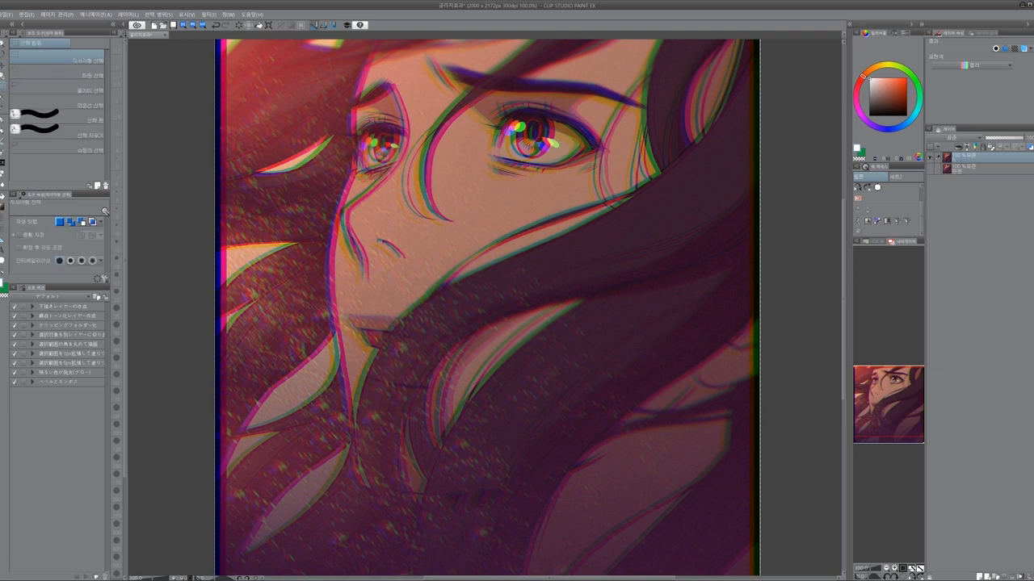
{"action": "left_click_drag", "start_coordinate": [197, 93], "coordinate": [783, 54]}
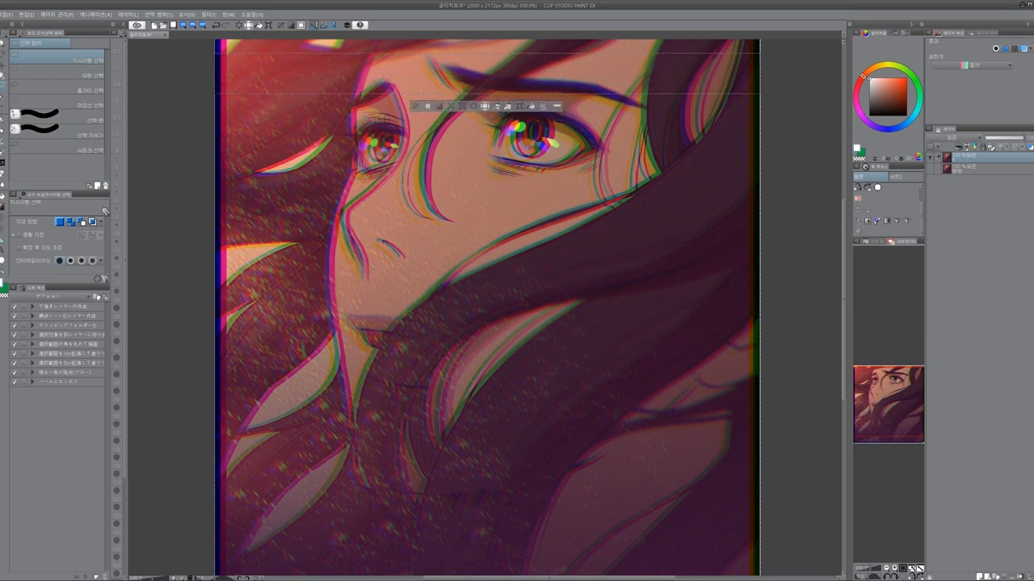
{"action": "left_click_drag", "start_coordinate": [212, 189], "coordinate": [764, 197]}
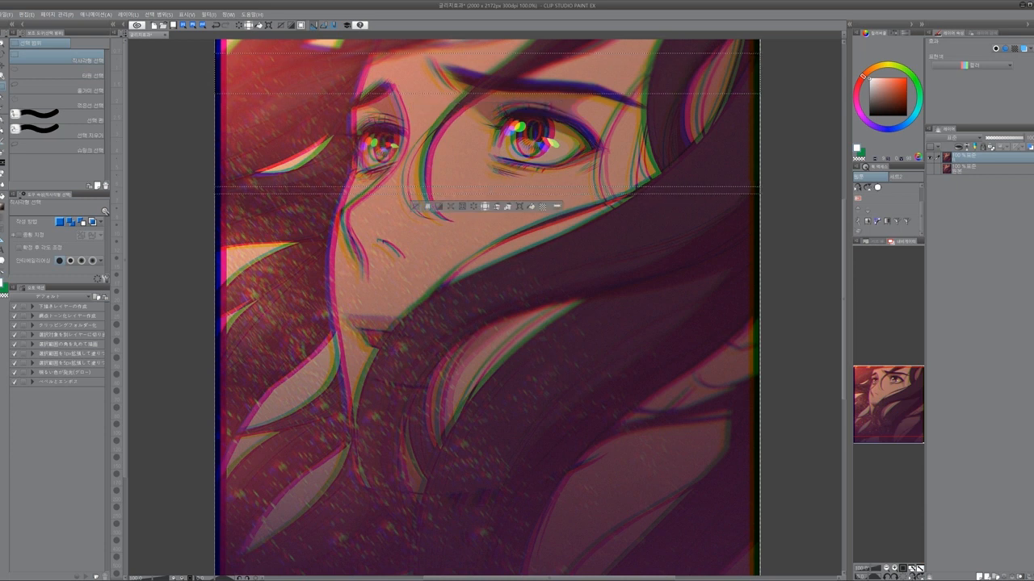
{"action": "left_click_drag", "start_coordinate": [207, 227], "coordinate": [670, 282]}
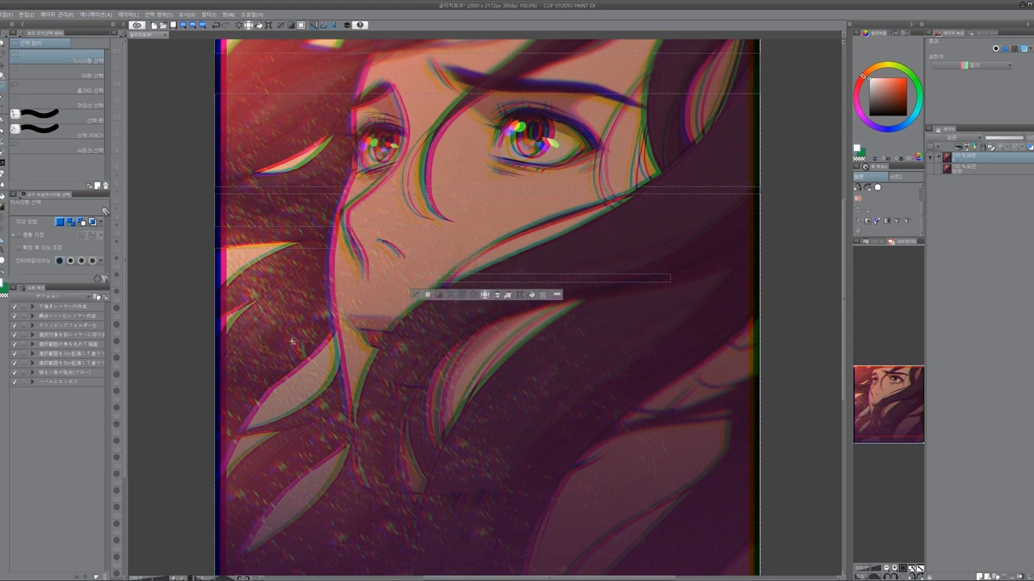
{"action": "left_click_drag", "start_coordinate": [267, 340], "coordinate": [760, 430]}
{"action": "left_click_drag", "start_coordinate": [198, 477], "coordinate": [733, 555]}
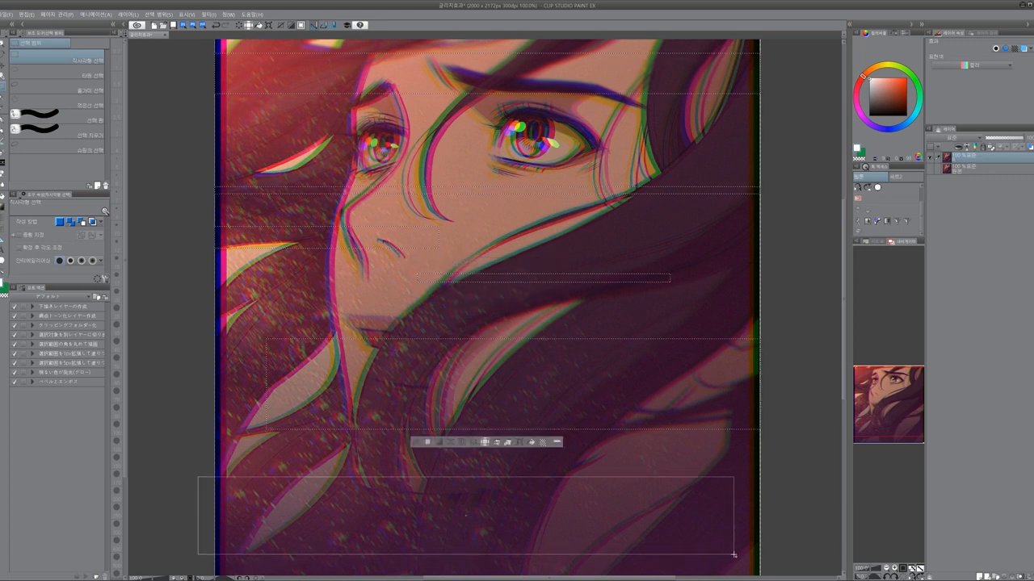
{"action": "key", "text": "space"}
{"action": "mouse_move", "coordinate": [707, 525]}
{"action": "left_mouse_down"}
{"action": "mouse_move", "coordinate": [710, 400]}
{"action": "mouse_move", "coordinate": [715, 512]}
{"action": "left_mouse_up"}
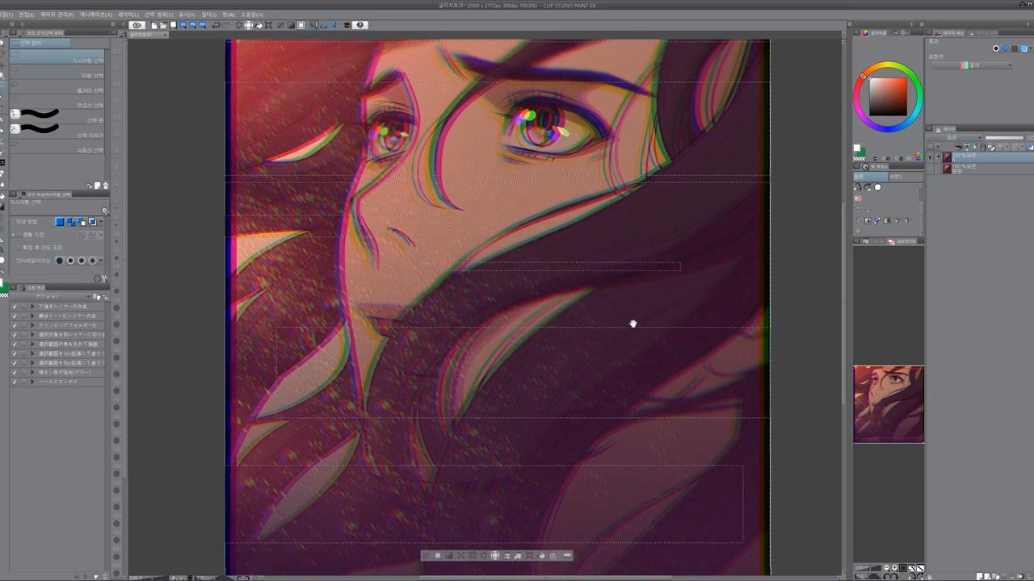
{"action": "left_click_drag", "start_coordinate": [633, 323], "coordinate": [628, 331]}
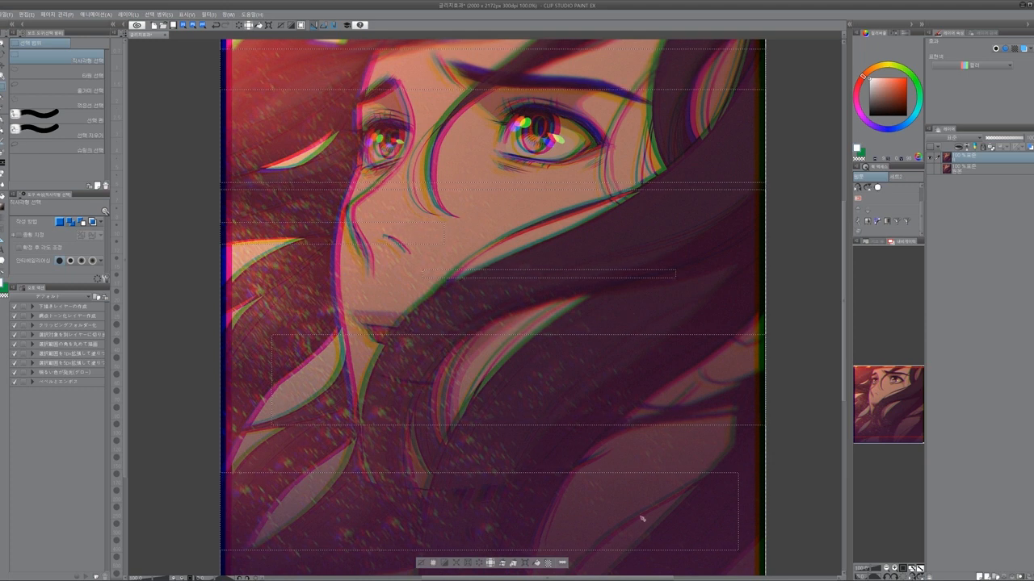
- Copy the selected strips onto a new layer and shift them slightly sideways against the image beneath
{"action": "key", "text": "ctrl+v"}
{"action": "left_click", "coordinate": [929, 168]}
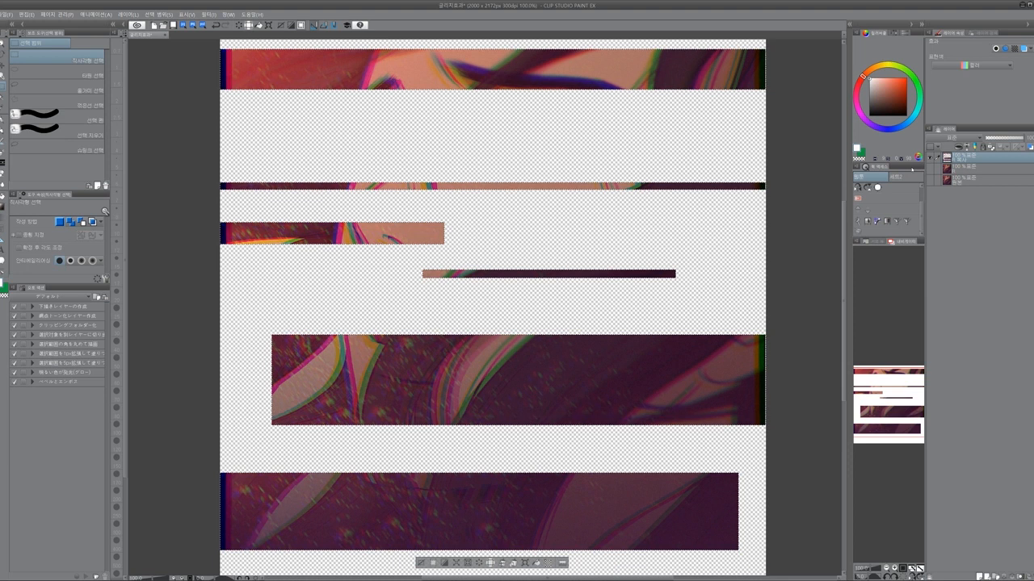
{"action": "key", "text": "ctrl+d"}
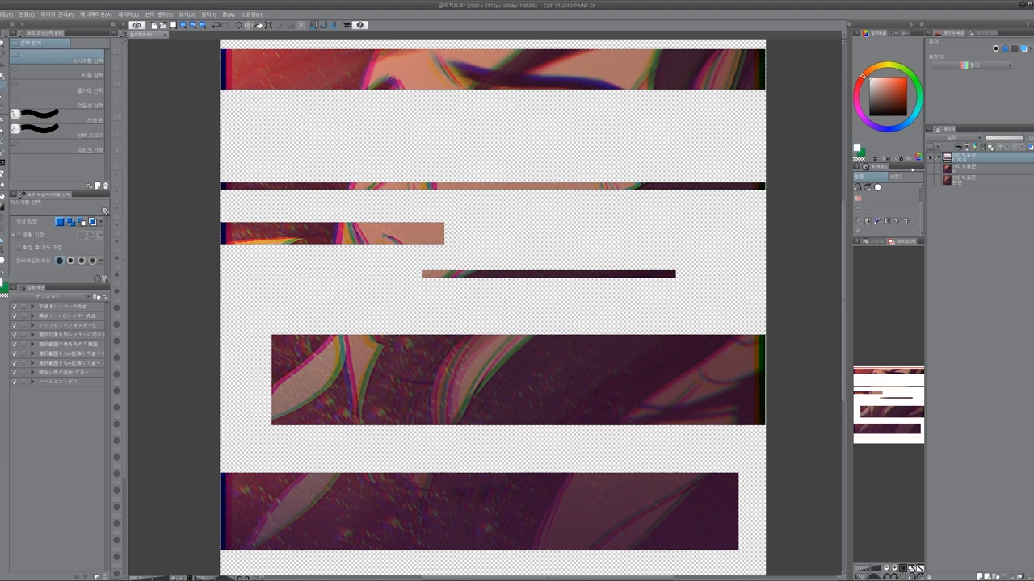
{"action": "left_click", "coordinate": [930, 168]}
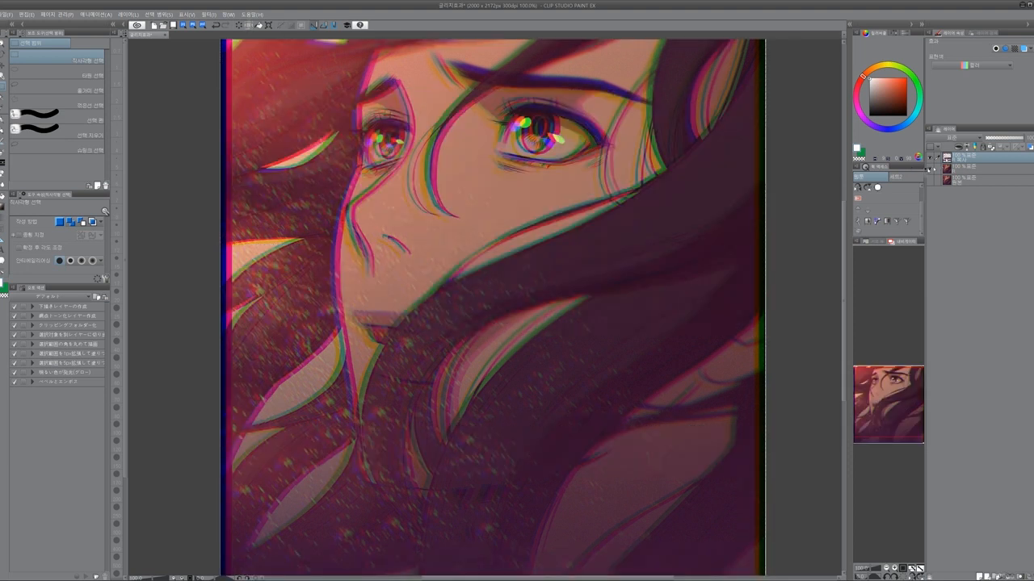
{"action": "key", "text": "k"}
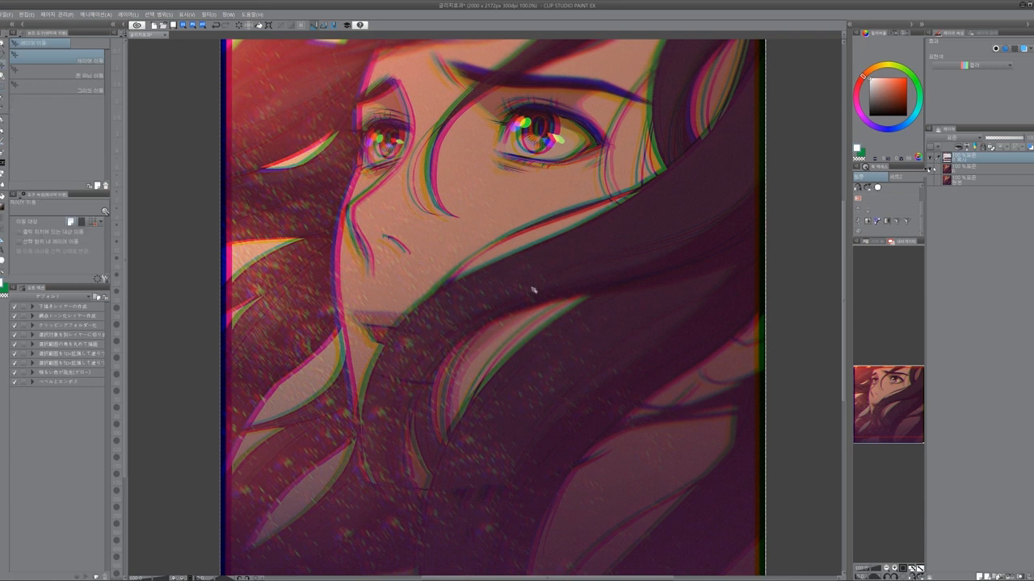
{"action": "left_click_drag", "start_coordinate": [533, 291], "coordinate": [537, 294]}
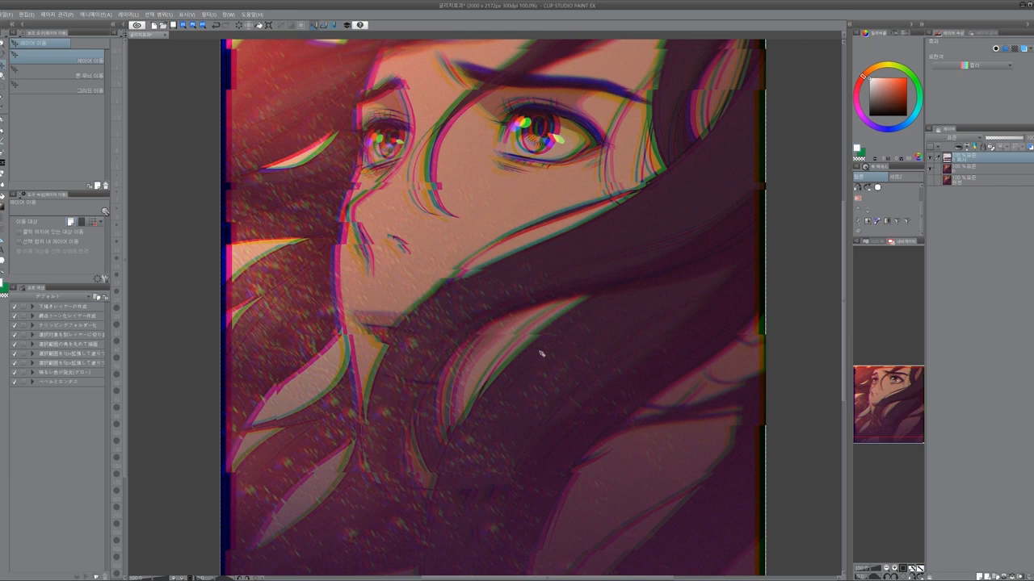
- Copy a thin horizontal strip between nose and mouth onto its own layer, offset it sideways, and merge it with the strips layer
{"action": "left_click_drag", "start_coordinate": [320, 268], "coordinate": [522, 273]}
{"action": "key", "text": "ctrl+c"}
{"action": "key", "text": "ctrl+v"}
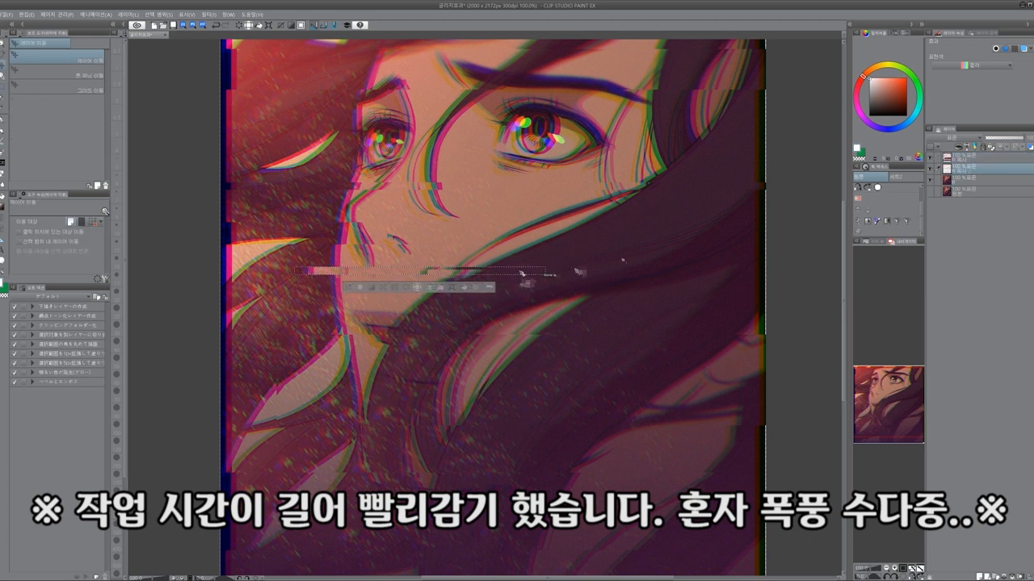
{"action": "key", "text": "ctrl+d"}
{"action": "scroll", "coordinate": [512, 335], "scroll_direction": "right", "scroll_amount": 1}
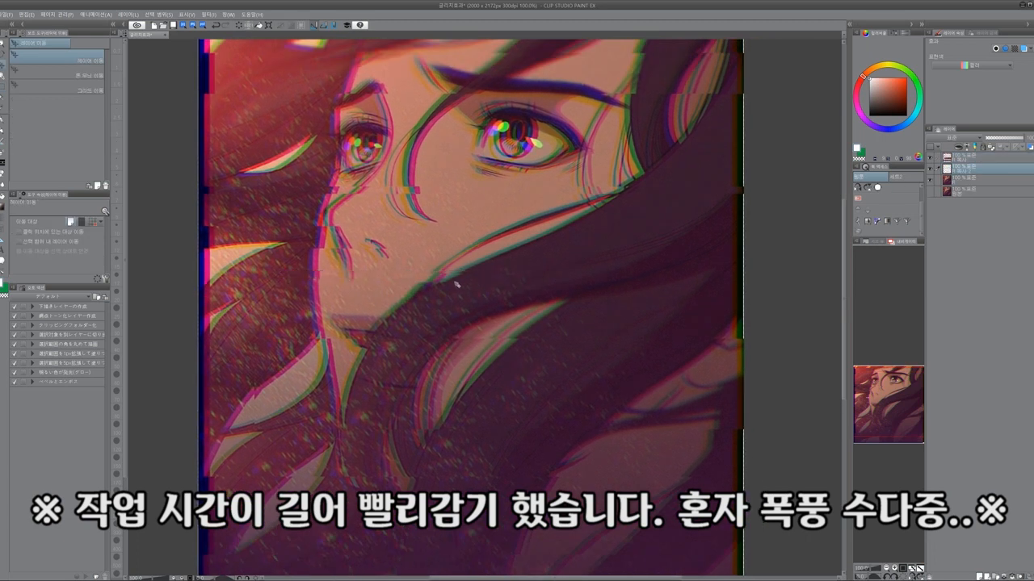
{"action": "key", "text": "ctrl+e"}
- Select a full-width band across the lower part of the illustration and shift the strips within it sideways
{"action": "left_click_drag", "start_coordinate": [572, 449], "coordinate": [588, 318]}
{"action": "key", "text": "m"}
{"action": "left_click_drag", "start_coordinate": [192, 323], "coordinate": [759, 494]}
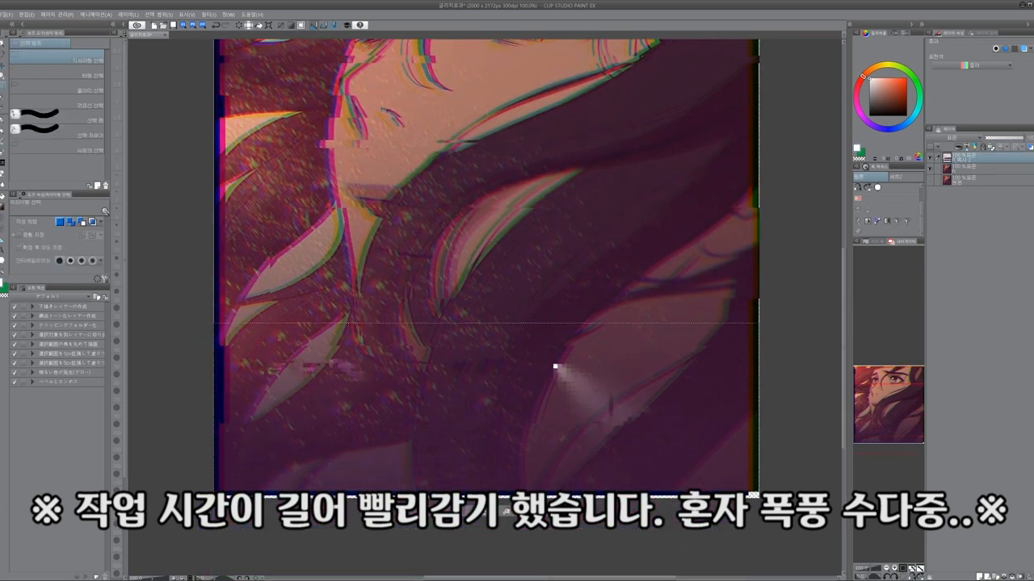
{"action": "key", "text": "k"}
{"action": "scroll", "coordinate": [504, 381], "scroll_direction": "up", "scroll_amount": 1}
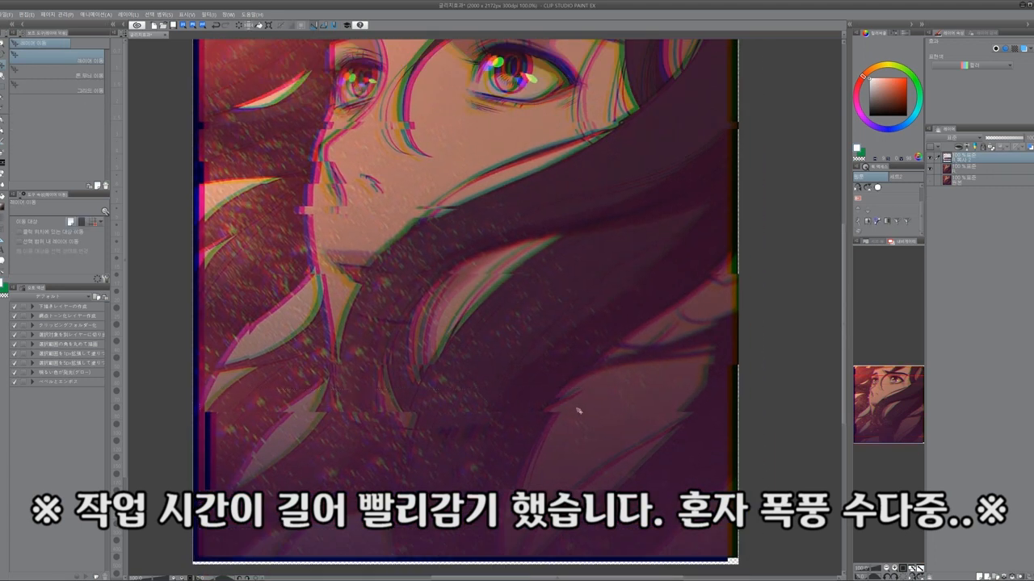
{"action": "scroll", "coordinate": [578, 410], "scroll_direction": "up", "scroll_amount": 2}
{"action": "key", "text": "m"}
{"action": "left_click_drag", "start_coordinate": [448, 230], "coordinate": [710, 264]}
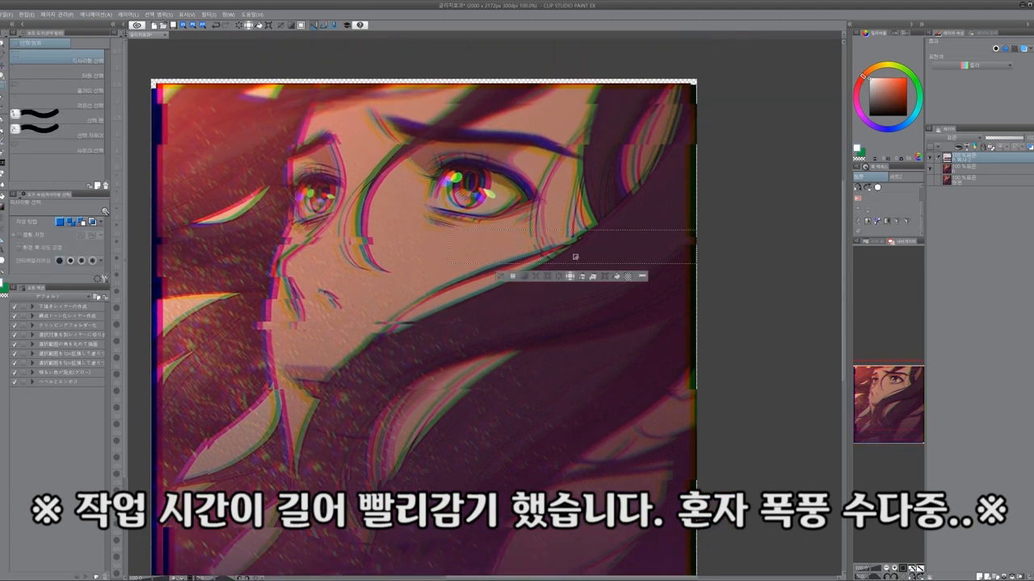
{"action": "key", "text": "k"}
{"action": "left_click", "coordinate": [965, 167]}
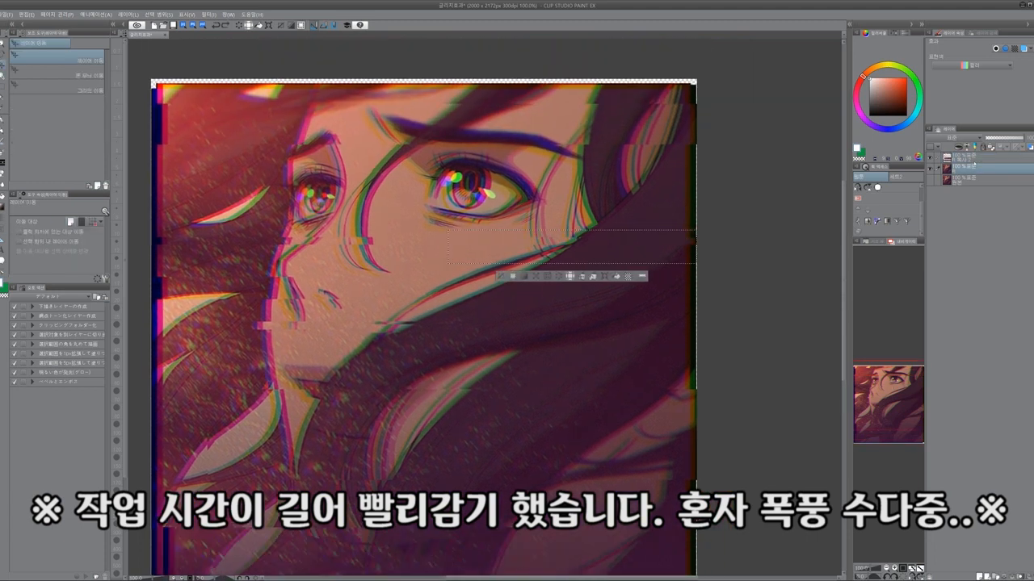
{"action": "key", "text": "ctrl+d"}
- Merge the strips layer with the color-offset image layer below it, and add a new raster layer on top
{"action": "left_click_drag", "start_coordinate": [684, 411], "coordinate": [711, 399]}
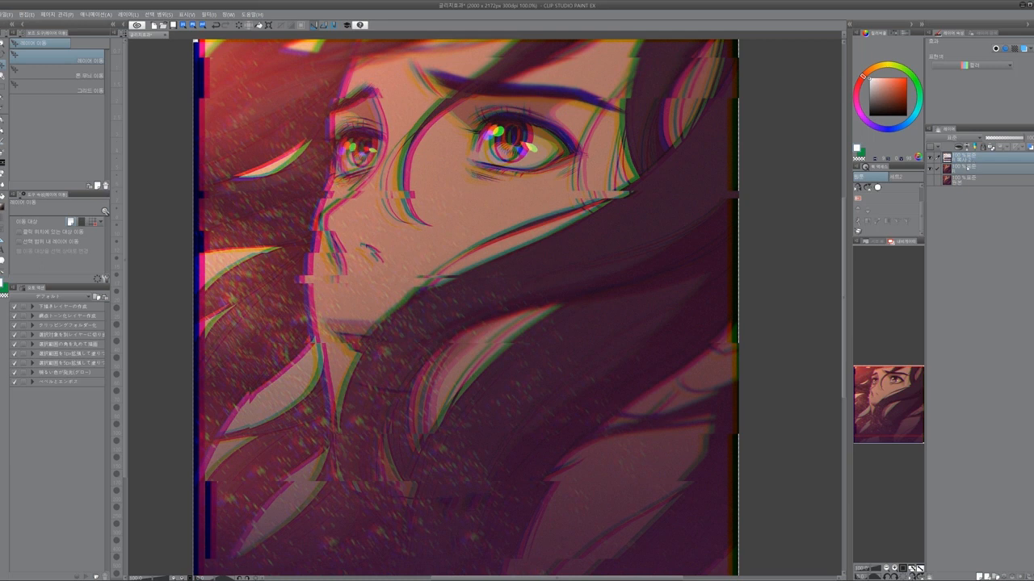
{"action": "left_click", "coordinate": [125, 14]}
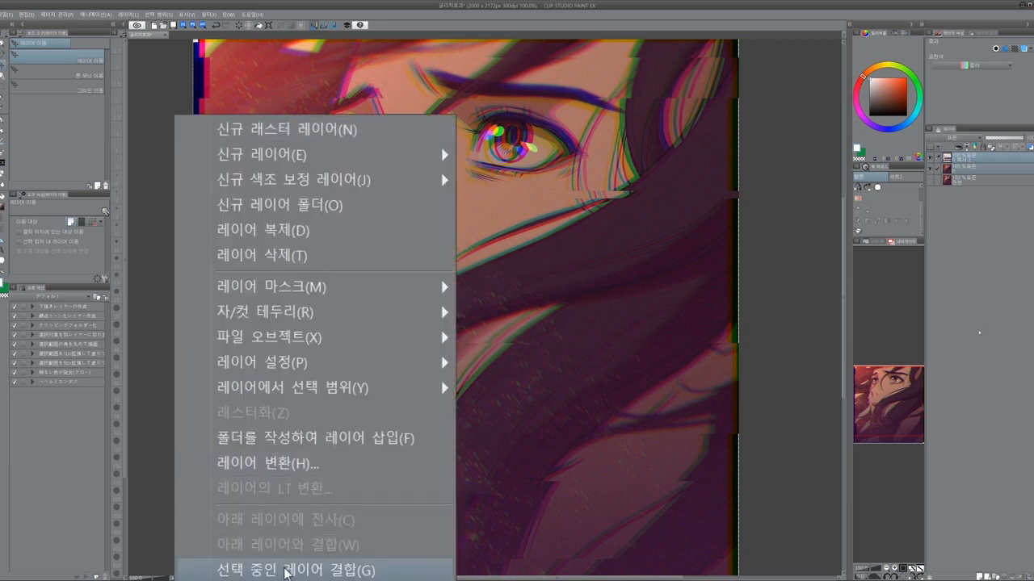
{"action": "left_click", "coordinate": [271, 572]}
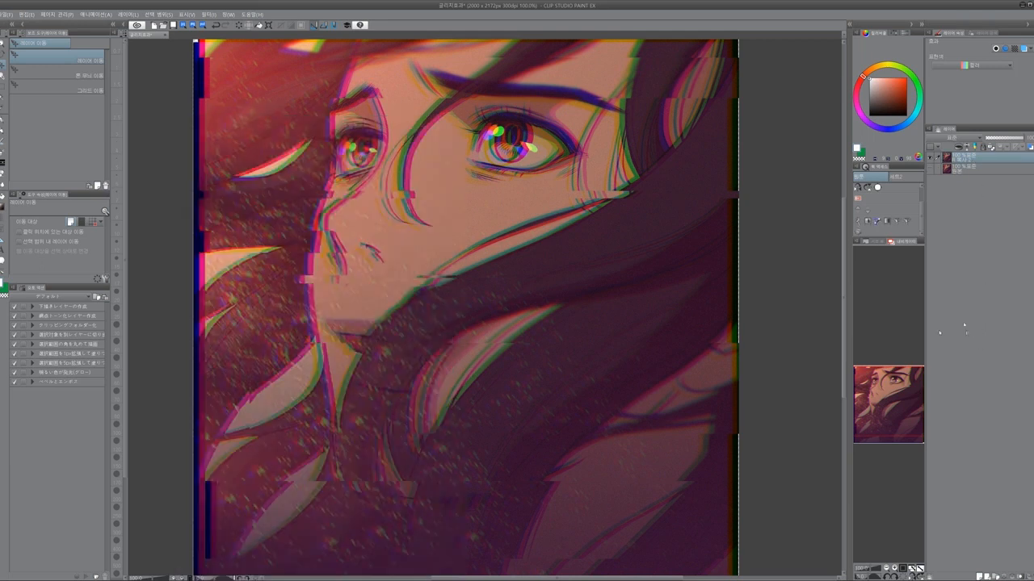
{"action": "mouse_move", "coordinate": [557, 373]}
{"action": "left_mouse_down"}
{"action": "mouse_move", "coordinate": [558, 397]}
{"action": "mouse_move", "coordinate": [556, 373]}
{"action": "left_mouse_up"}
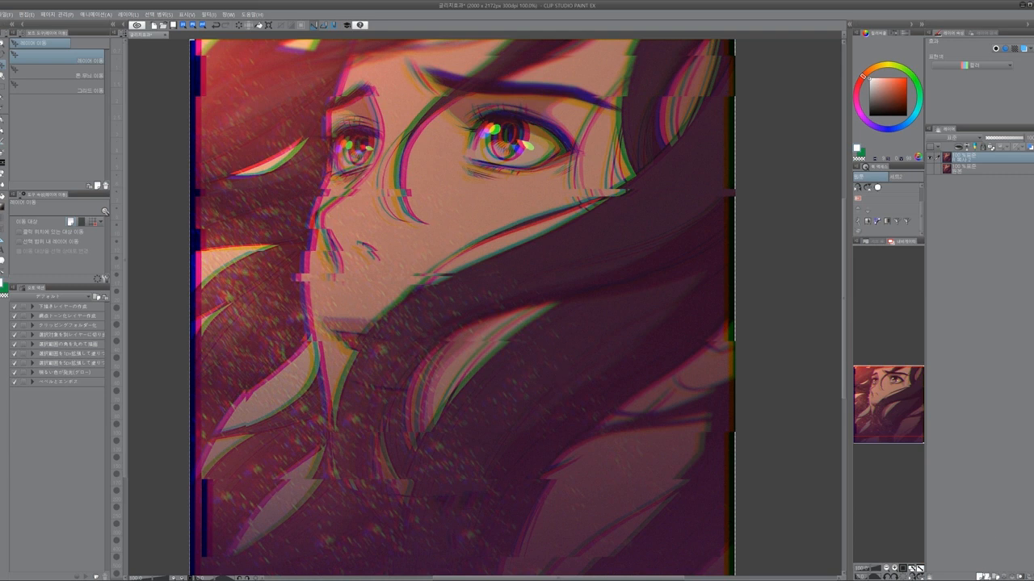
{"action": "left_click", "coordinate": [985, 569]}
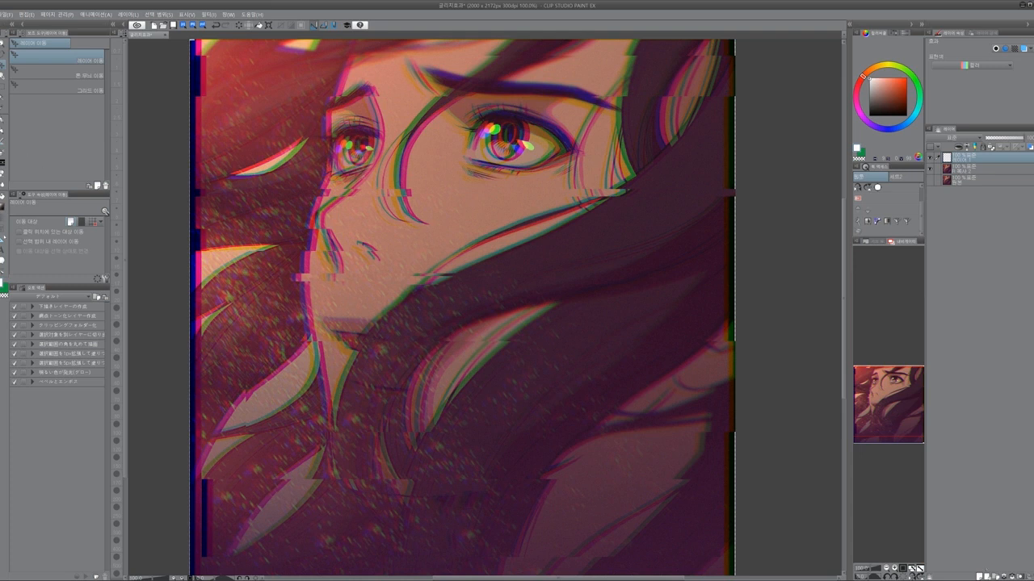
- Try drawing dense white horizontal stream lines down the illustration, and undo them
{"action": "key", "text": "p"}
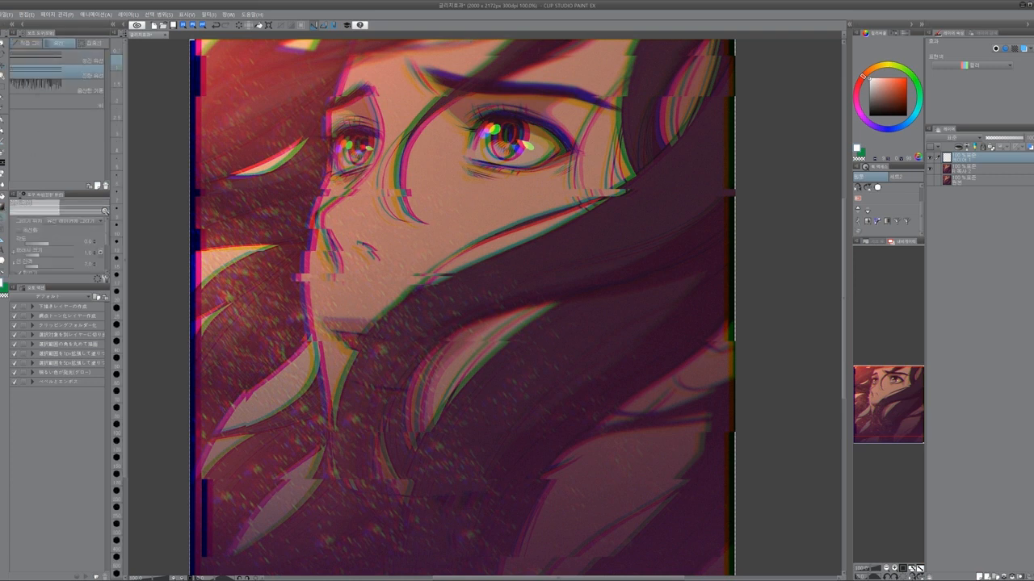
{"action": "left_click_drag", "start_coordinate": [469, 60], "coordinate": [478, 569]}
{"action": "left_click_drag", "start_coordinate": [540, 442], "coordinate": [516, 360]}
{"action": "key", "text": "ctrl+space"}
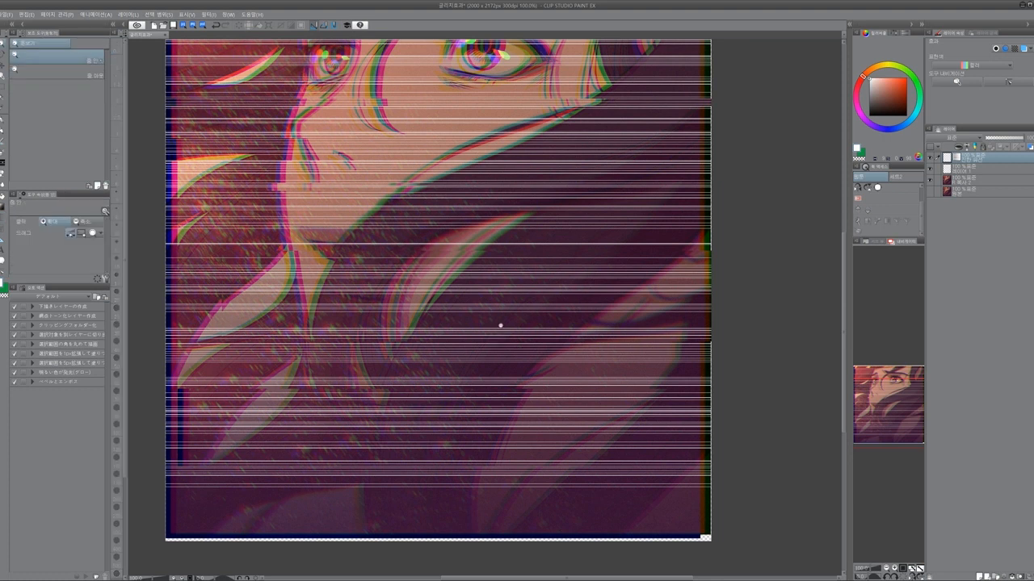
{"action": "left_click_drag", "start_coordinate": [500, 325], "coordinate": [493, 298]}
{"action": "key", "text": "ctrl+z"}
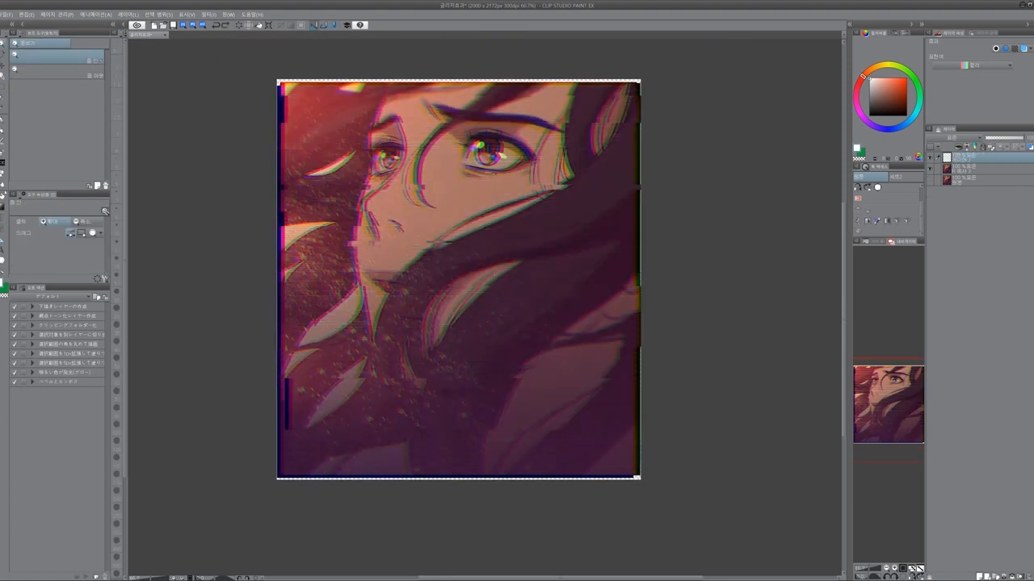
- Draw dense white horizontal stream lines over the whole height of the illustration, and change the line layer's blending mode and lower its opacity
{"action": "left_click", "coordinate": [3, 218]}
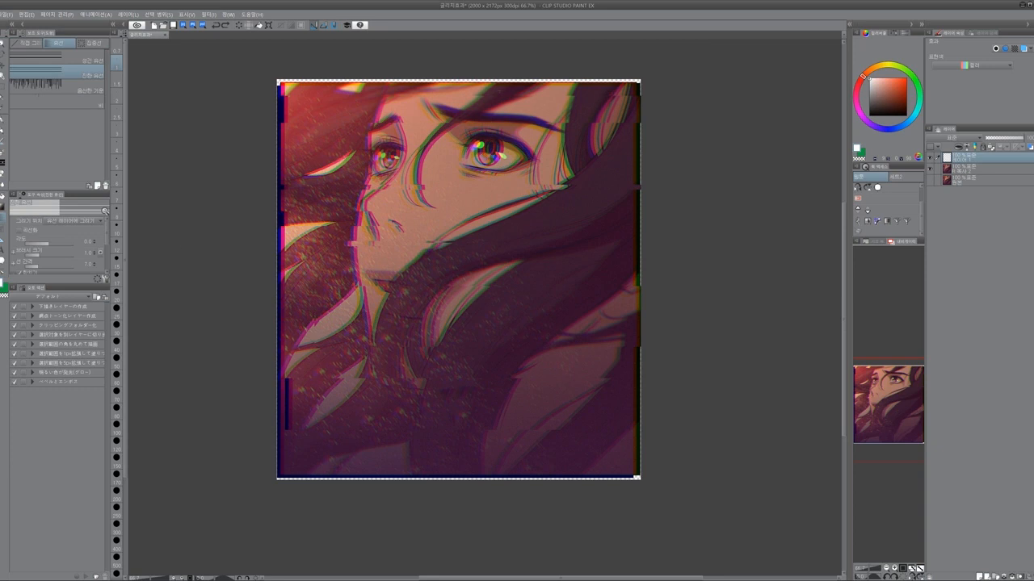
{"action": "mouse_move", "coordinate": [458, 62]}
{"action": "left_mouse_down"}
{"action": "mouse_move", "coordinate": [459, 535]}
{"action": "mouse_move", "coordinate": [460, 465]}
{"action": "left_mouse_up"}
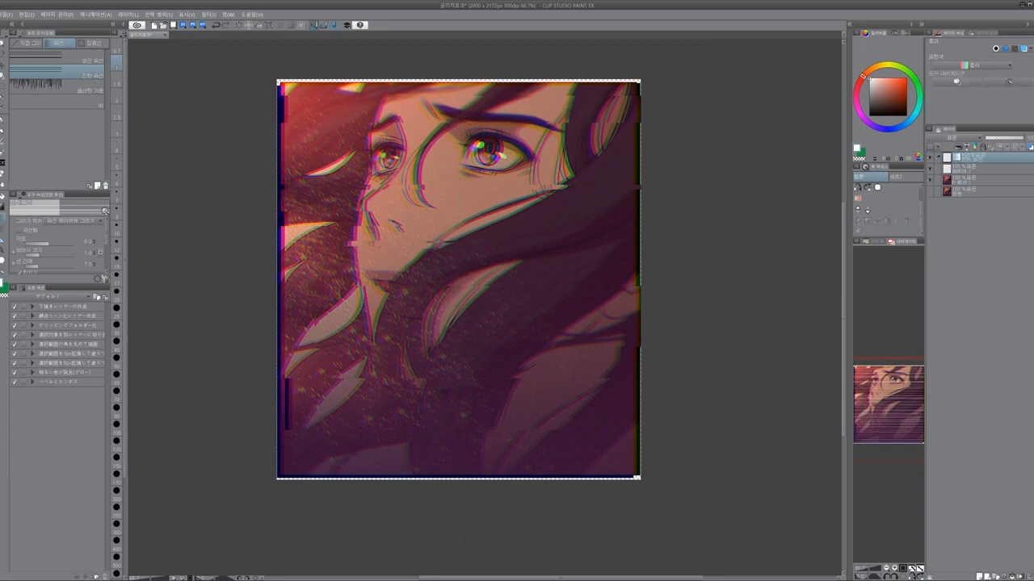
{"action": "left_click_drag", "start_coordinate": [514, 170], "coordinate": [506, 172]}
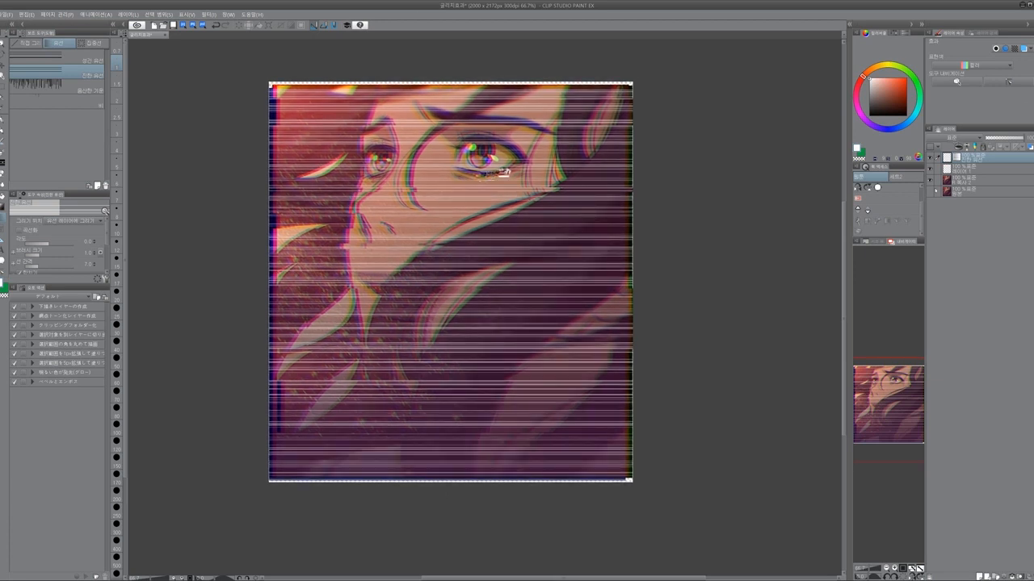
{"action": "left_click", "coordinate": [952, 138]}
{"action": "left_click", "coordinate": [207, 275]}
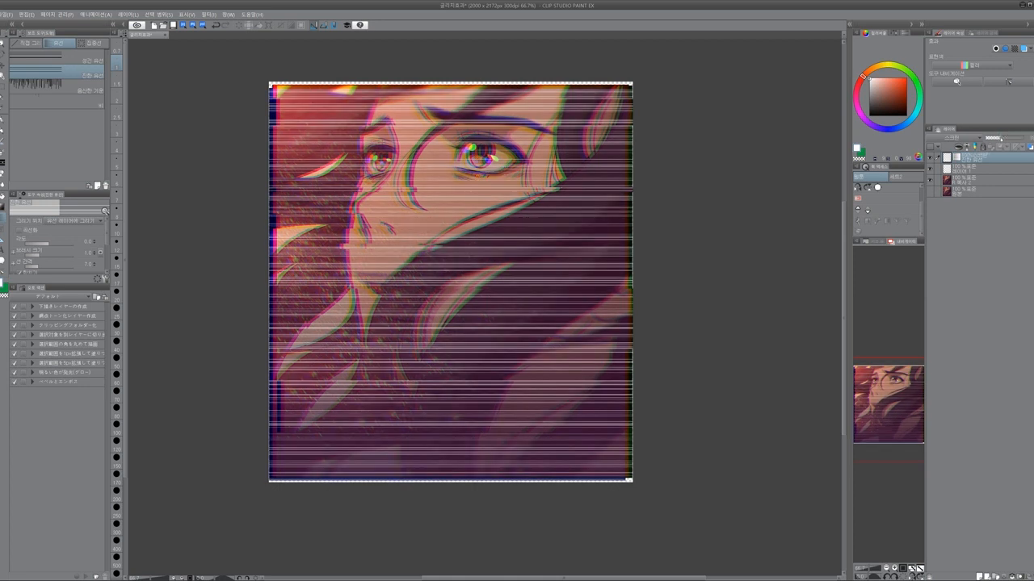
- Lower the opacity of the white stream-line layer over the illustration
{"action": "left_click_drag", "start_coordinate": [1019, 138], "coordinate": [999, 139]}
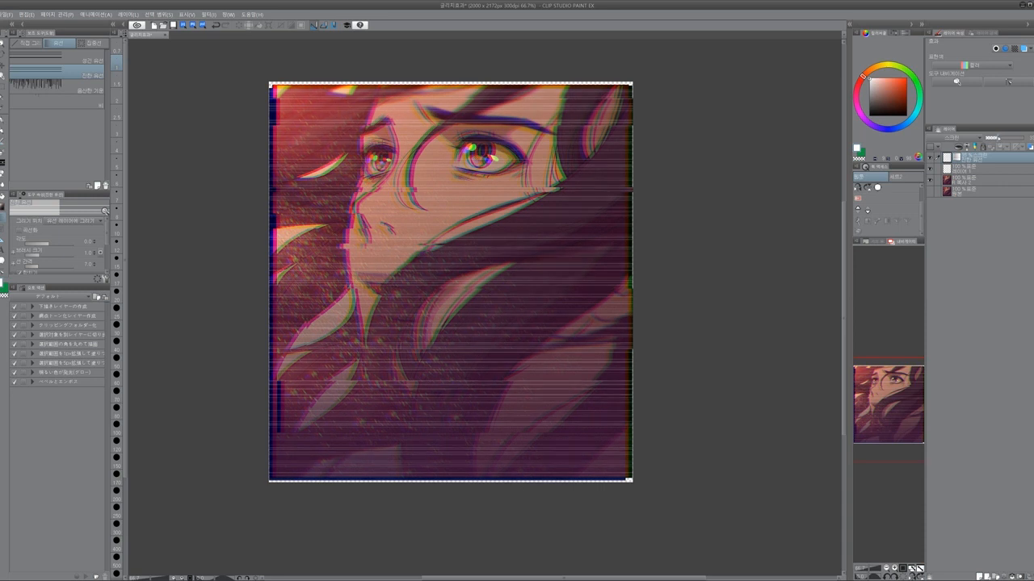
{"action": "left_click", "coordinate": [396, 218]}
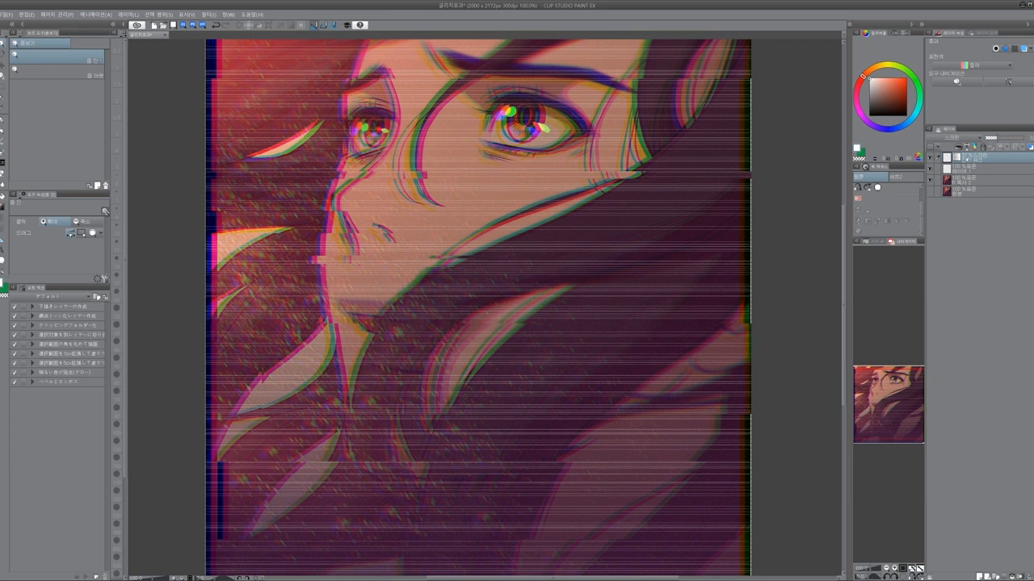
{"action": "left_click_drag", "start_coordinate": [532, 238], "coordinate": [536, 227]}
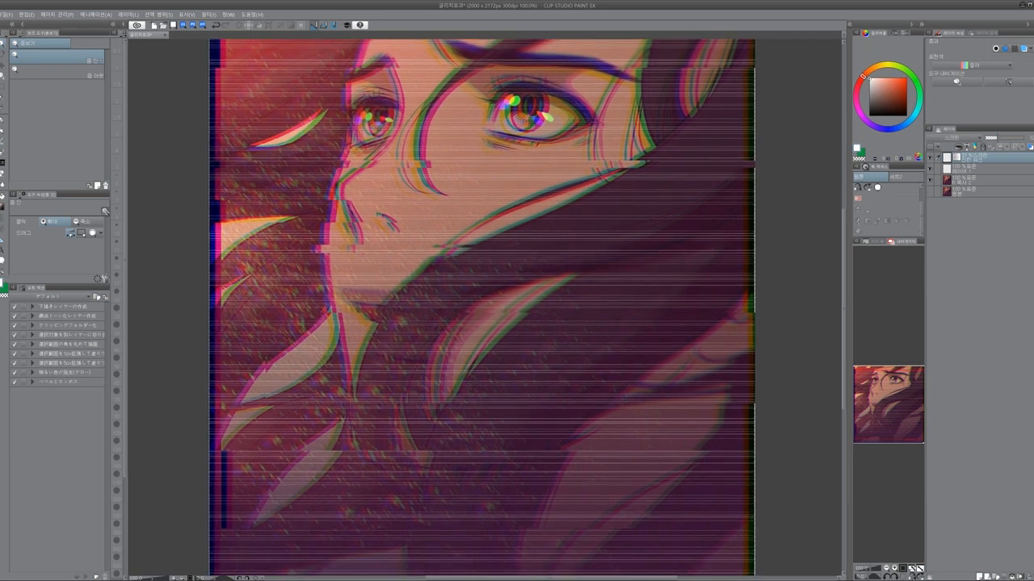
- Edit the drawn stream lines as an object and widen the gap between them to 11.5
{"action": "key", "text": "o"}
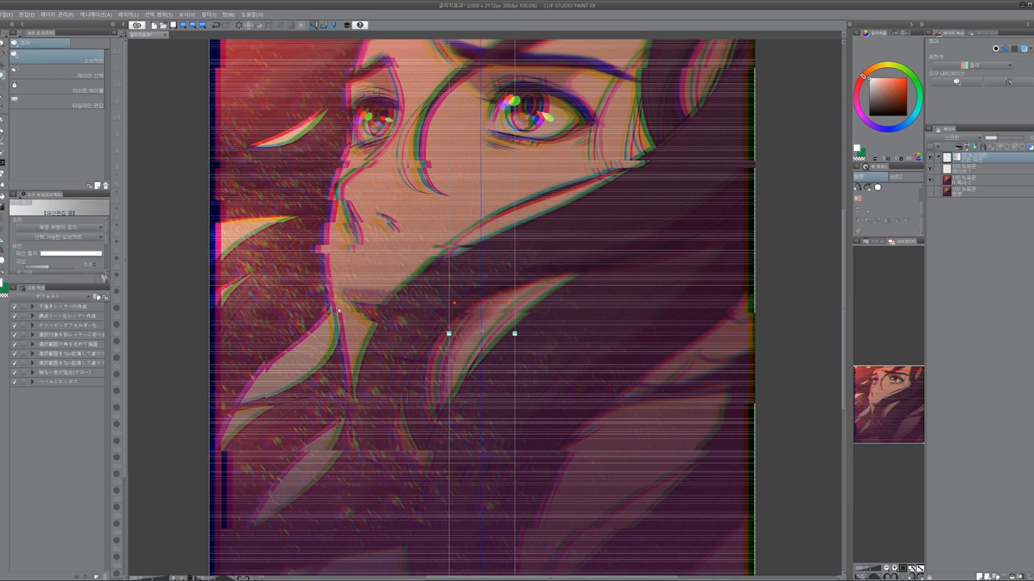
{"action": "left_click_drag", "start_coordinate": [77, 281], "coordinate": [77, 363]}
{"action": "left_click_drag", "start_coordinate": [58, 279], "coordinate": [45, 279]}
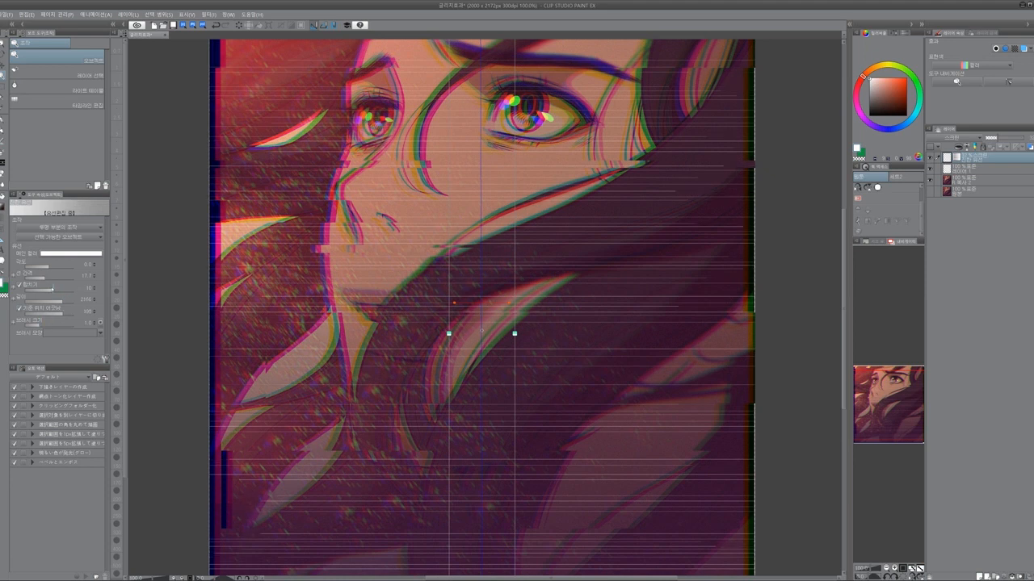
{"action": "left_click_drag", "start_coordinate": [47, 278], "coordinate": [45, 273]}
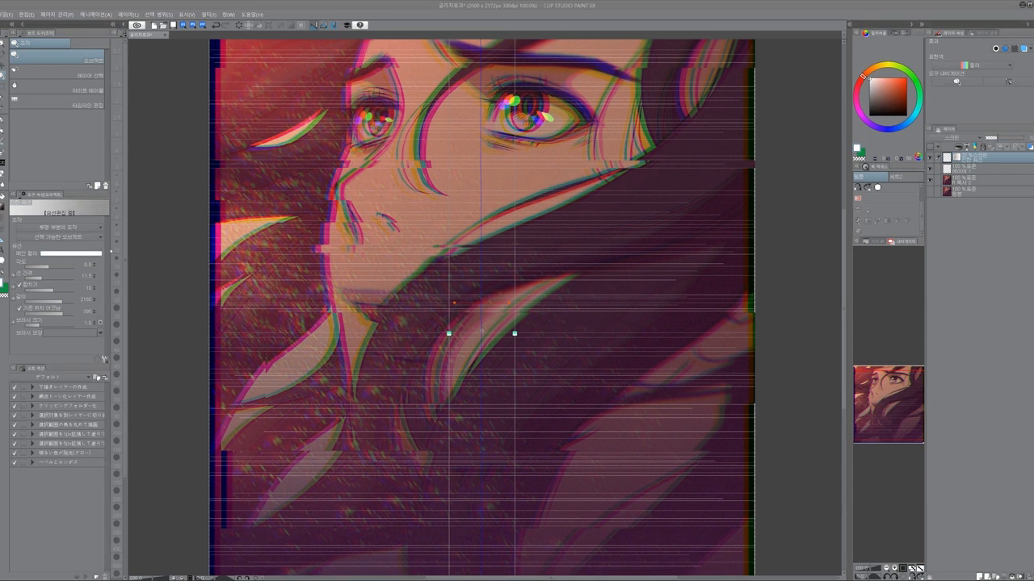
- Change the stream lines' main color from white to red, E61919
{"action": "left_click", "coordinate": [70, 253]}
{"action": "left_click", "coordinate": [383, 315]}
{"action": "left_click", "coordinate": [418, 274]}
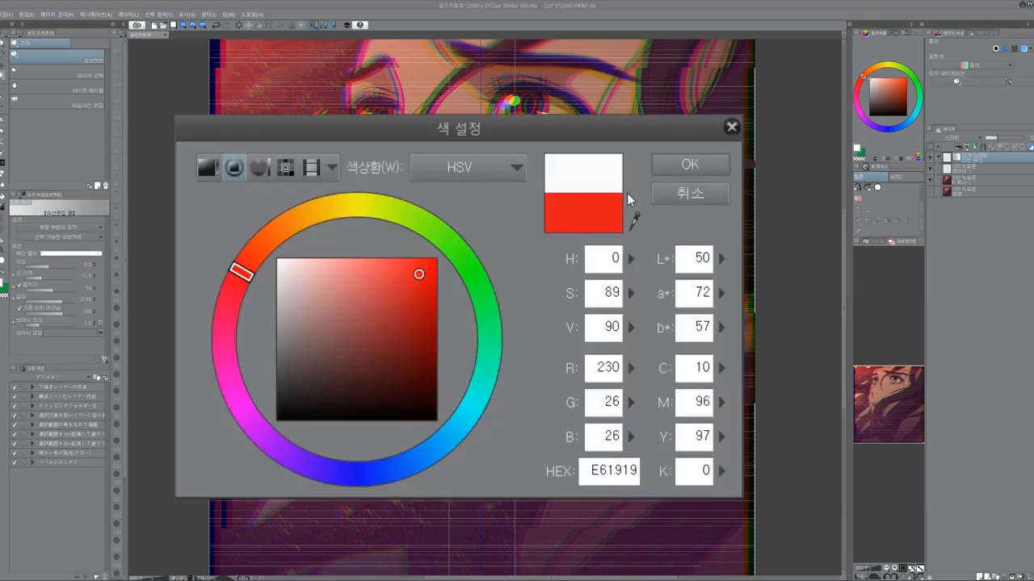
{"action": "left_click", "coordinate": [683, 165]}
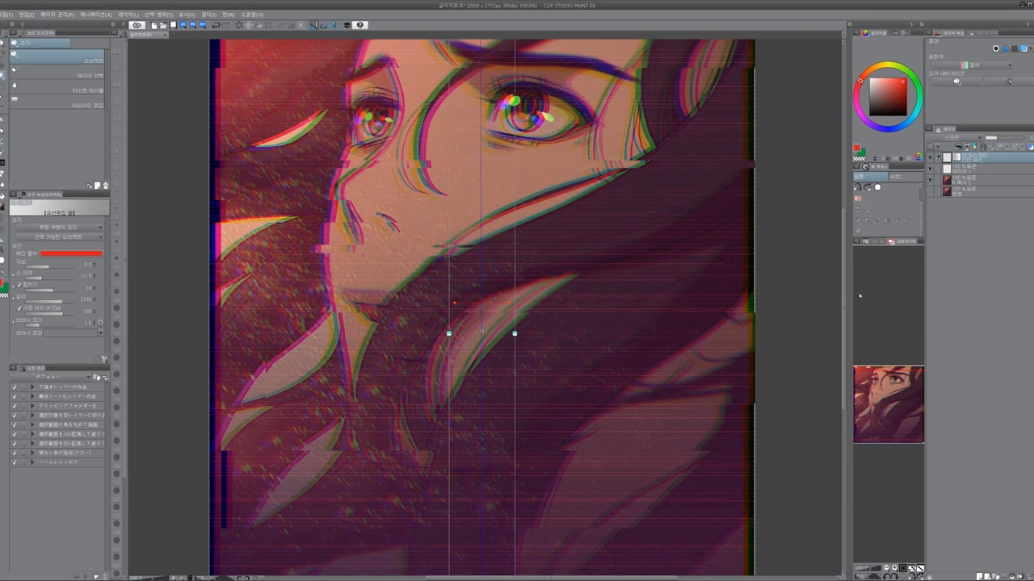
- Fine-tune the red line layer's opacity and compare the illustration with the layer hidden and shown
{"action": "left_click_drag", "start_coordinate": [1008, 138], "coordinate": [1024, 138]}
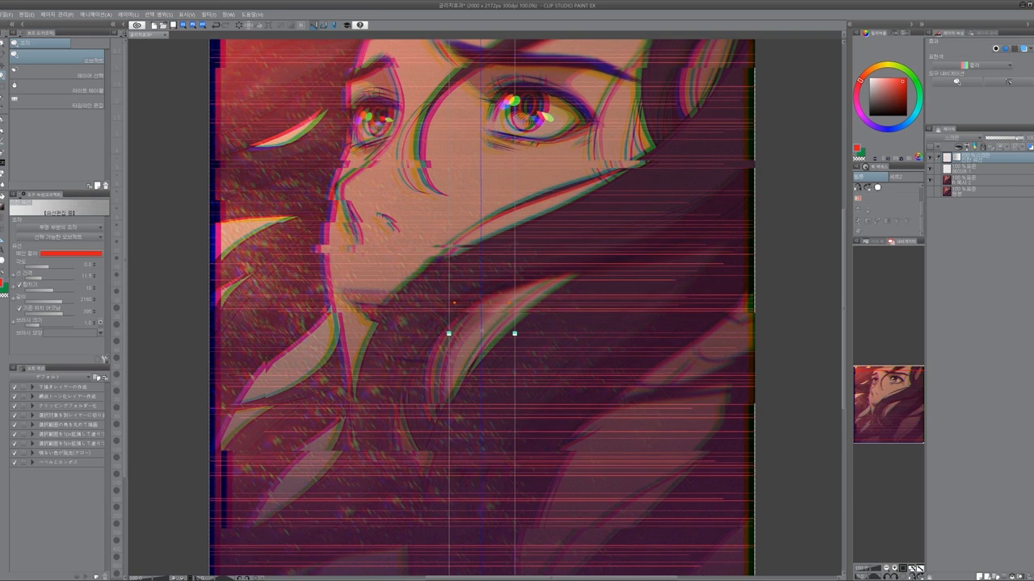
{"action": "left_click_drag", "start_coordinate": [1015, 138], "coordinate": [1000, 139]}
{"action": "left_click", "coordinate": [931, 158]}
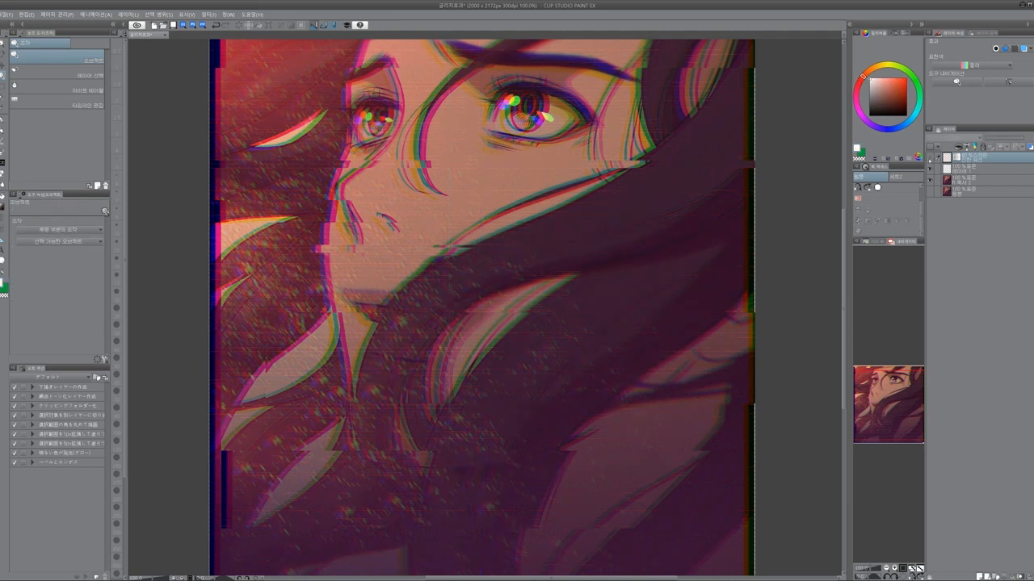
{"action": "left_click", "coordinate": [931, 158]}
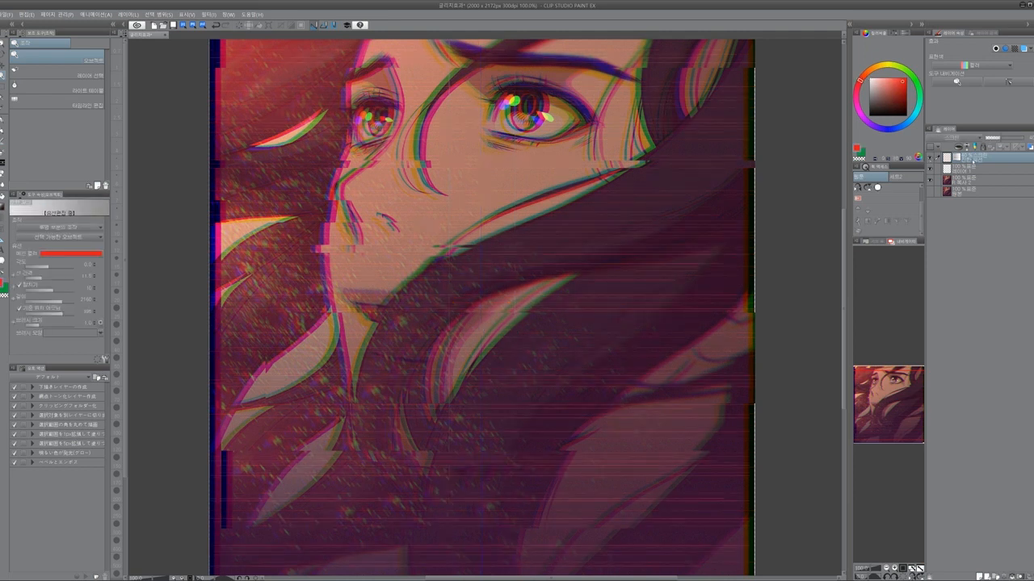
- Add a new raster layer above the red line layer and set its blending mode to Overlay (오버레이)
{"action": "mouse_move", "coordinate": [529, 410]}
{"action": "left_mouse_down"}
{"action": "mouse_move", "coordinate": [533, 441]}
{"action": "mouse_move", "coordinate": [533, 405]}
{"action": "left_mouse_up"}
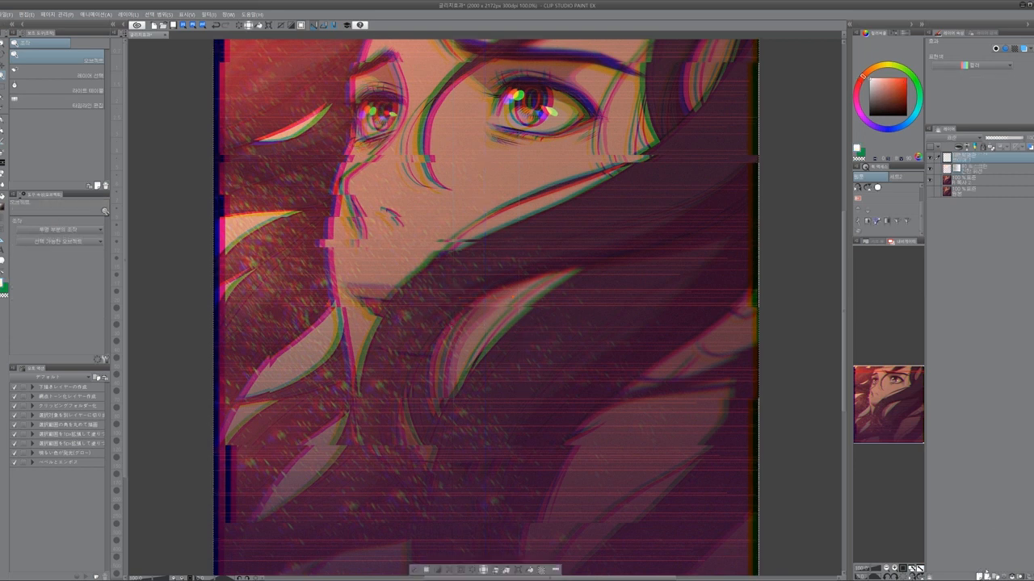
{"action": "left_click", "coordinate": [954, 140]}
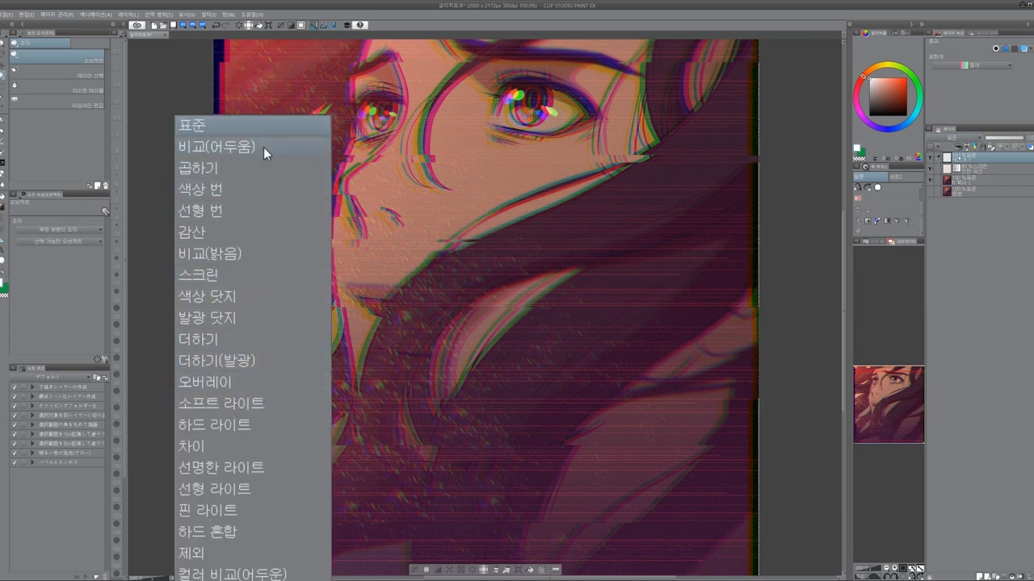
{"action": "left_click", "coordinate": [236, 376]}
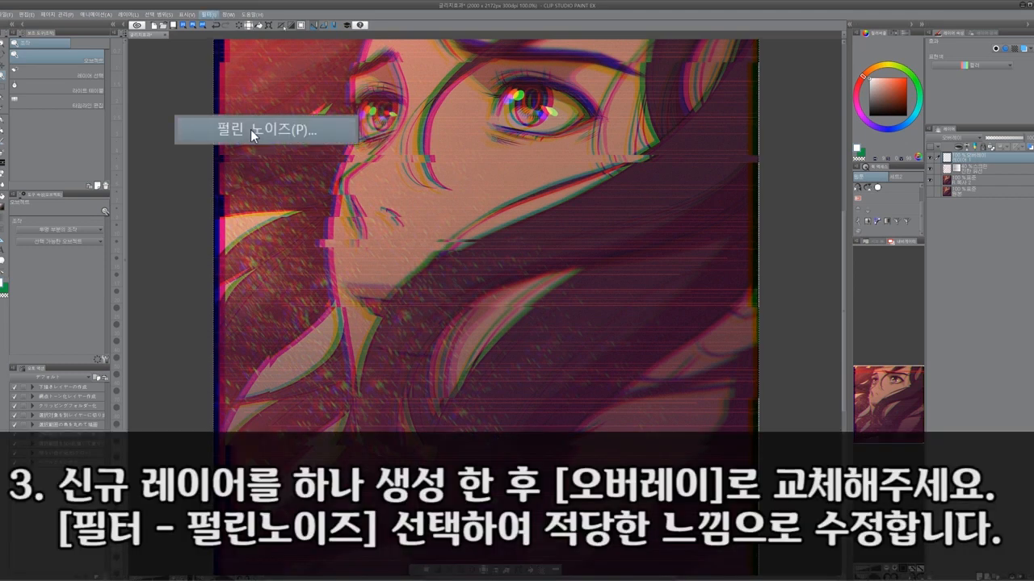
- Start the Perlin Noise filter on the overlay layer and set the noise scale to 2
{"action": "left_click", "coordinate": [249, 130]}
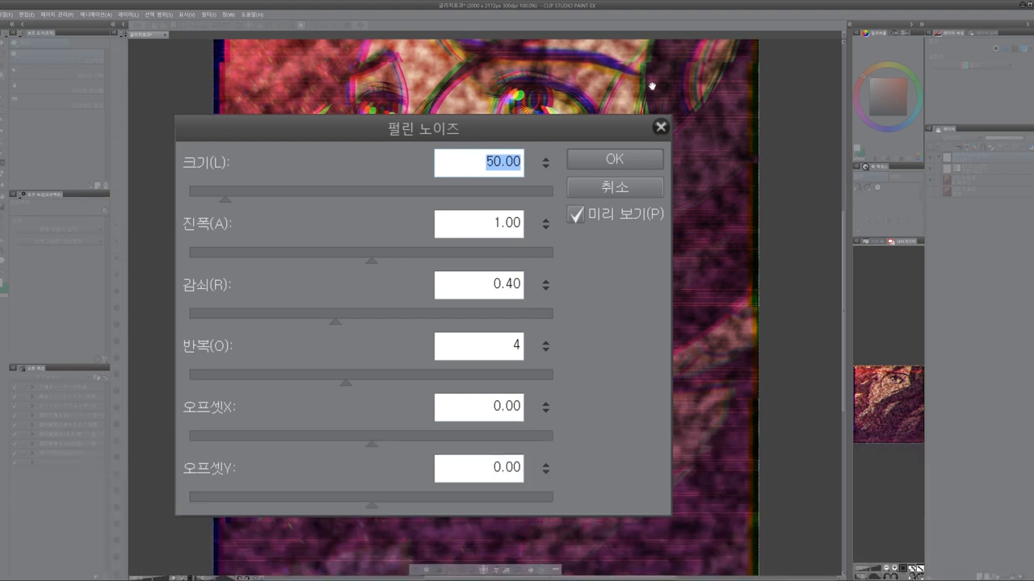
{"action": "left_click_drag", "start_coordinate": [323, 128], "coordinate": [162, 176]}
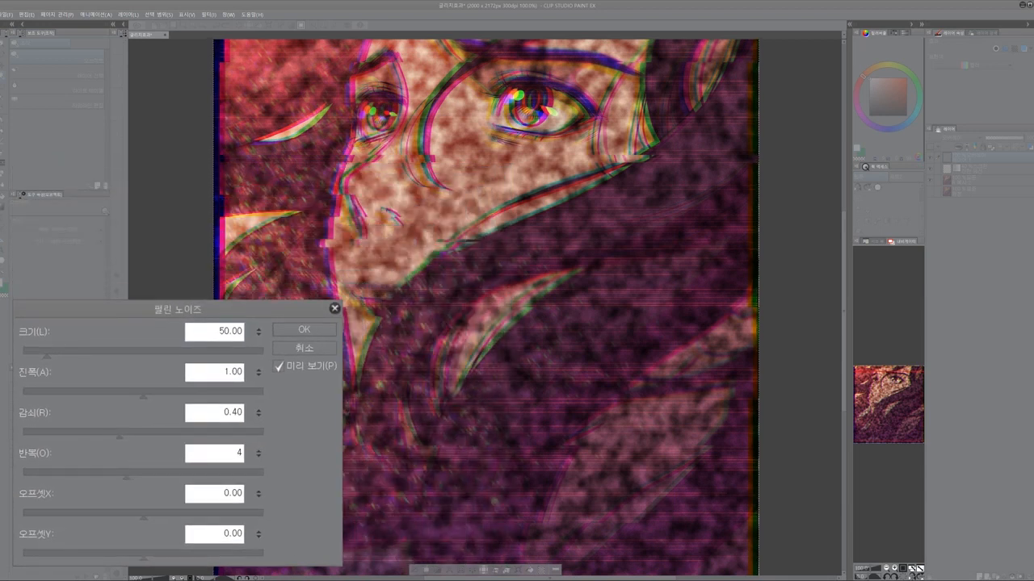
{"action": "left_click", "coordinate": [194, 315]}
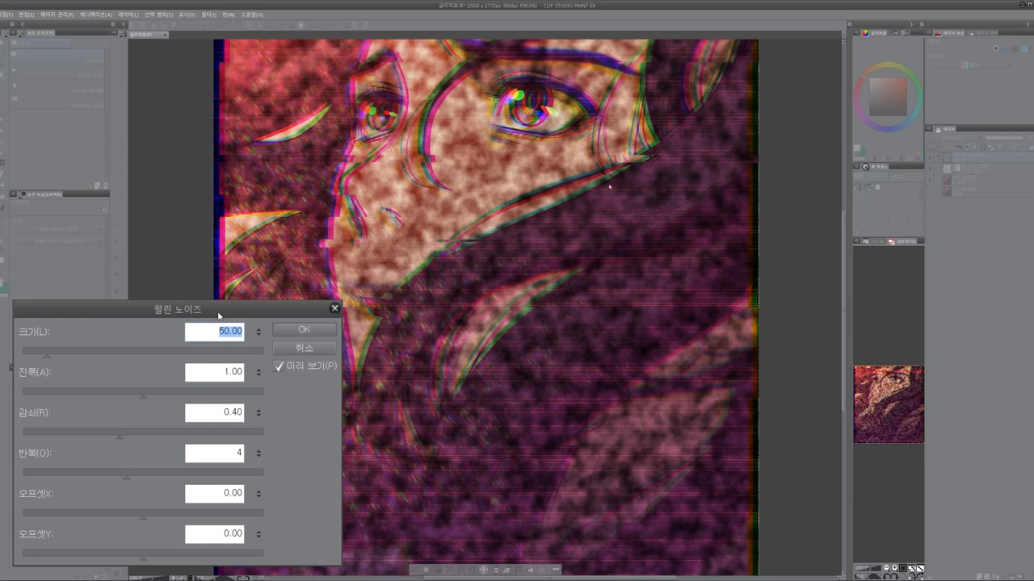
{"action": "left_click_drag", "start_coordinate": [41, 358], "coordinate": [22, 362]}
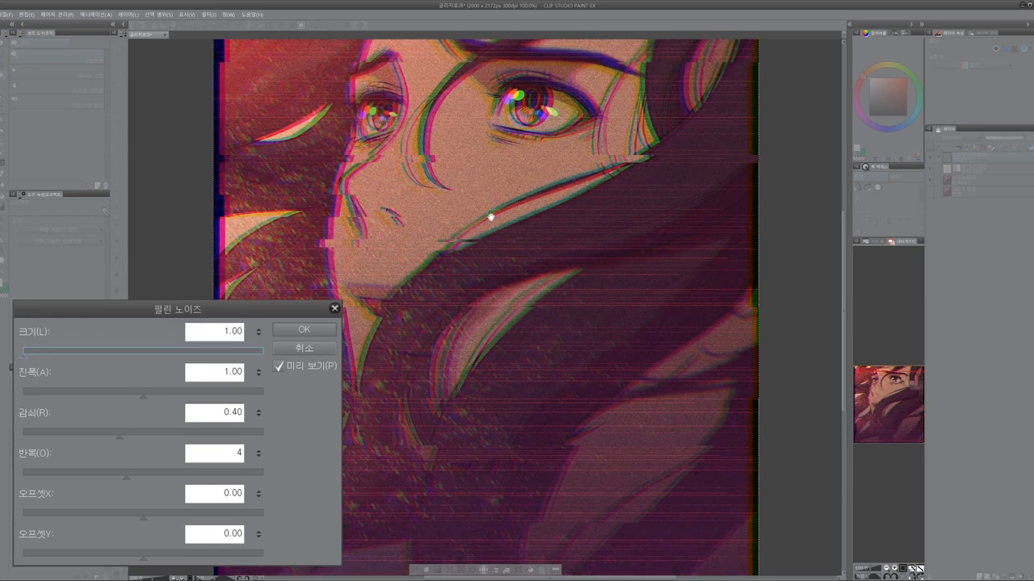
{"action": "left_click_drag", "start_coordinate": [219, 332], "coordinate": [244, 333]}
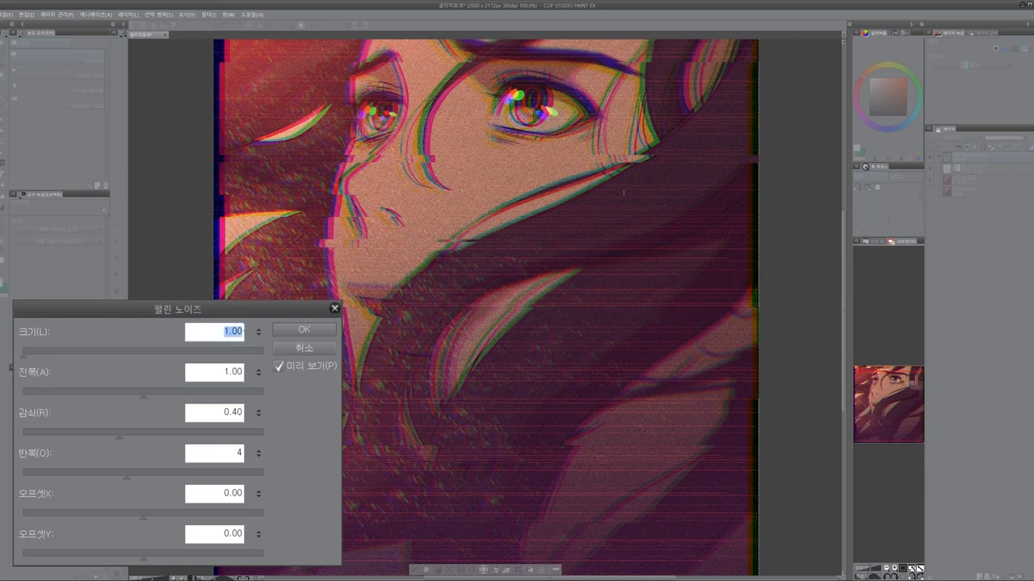
{"action": "type", "text": "2"}
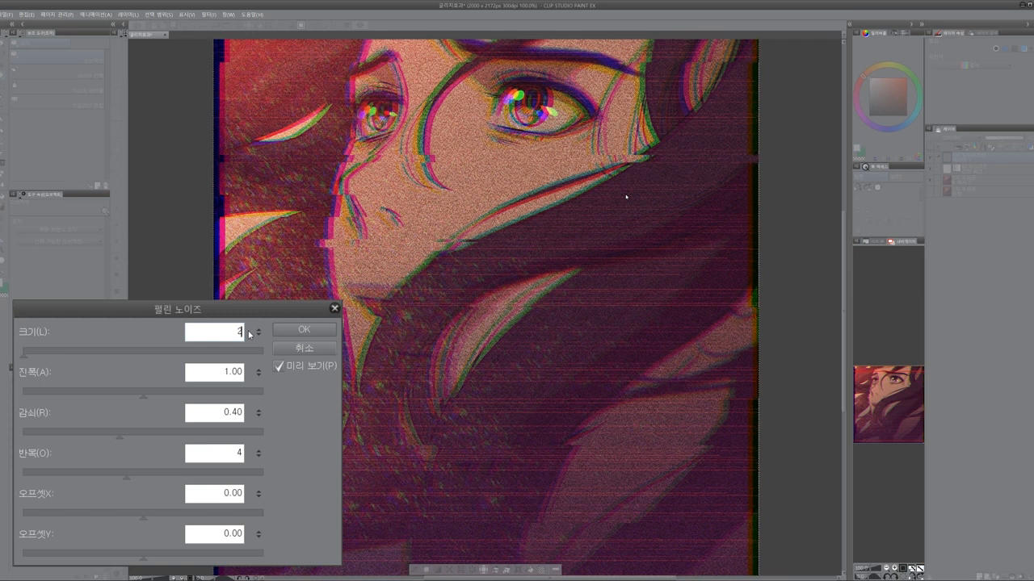
- Set the Perlin noise amplitude to 0.51, readjust the scale, and apply the filter to the overlay layer
{"action": "left_click", "coordinate": [43, 394]}
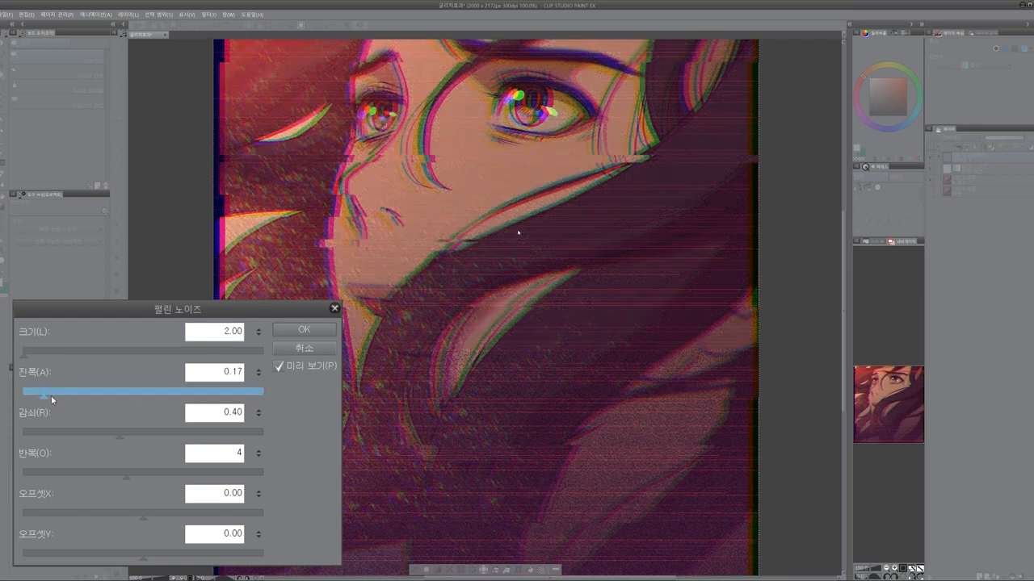
{"action": "left_click_drag", "start_coordinate": [52, 399], "coordinate": [246, 397]}
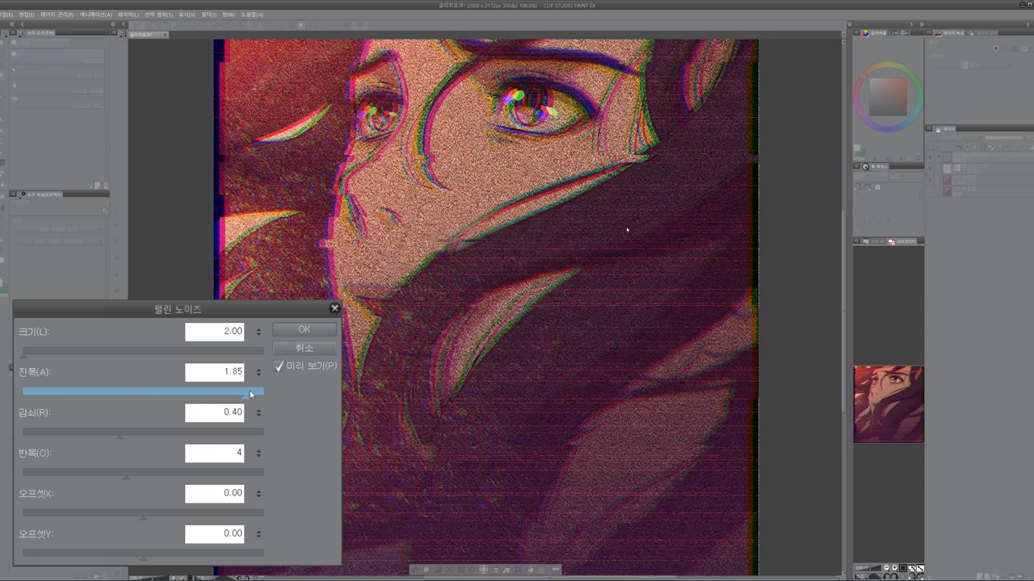
{"action": "left_click_drag", "start_coordinate": [250, 394], "coordinate": [75, 396]}
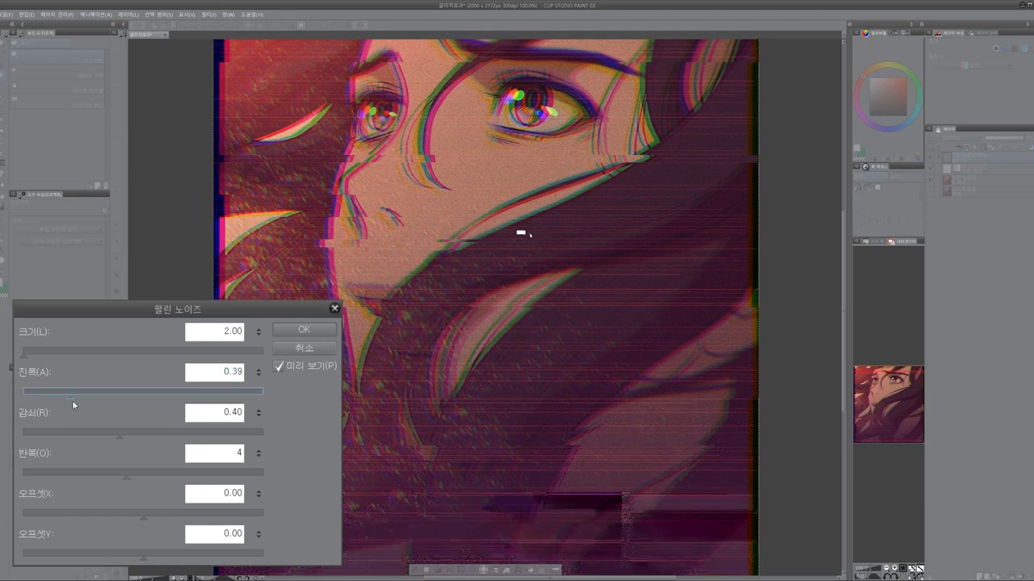
{"action": "left_click_drag", "start_coordinate": [72, 400], "coordinate": [108, 395]}
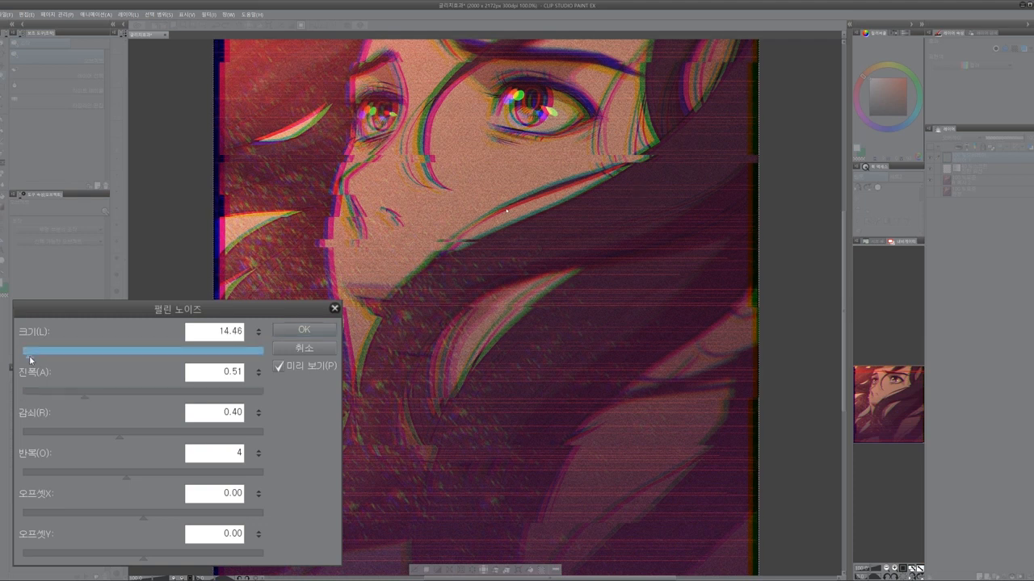
{"action": "left_click", "coordinate": [296, 330]}
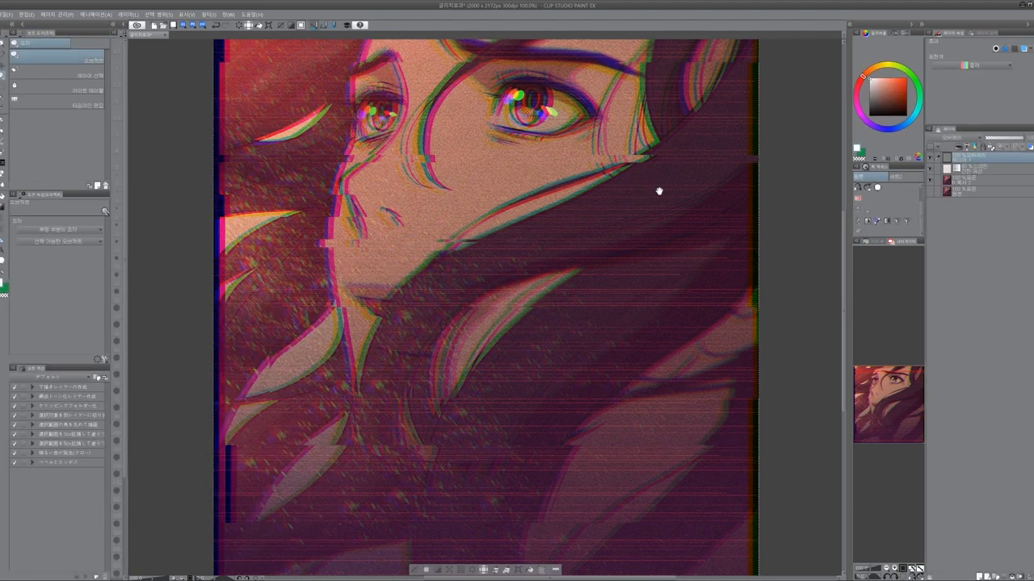
- Select the noise, line and color-offset image layers and create a merged copy of them on top of the stack
{"action": "mouse_move", "coordinate": [512, 423]}
{"action": "left_mouse_down"}
{"action": "mouse_move", "coordinate": [510, 399]}
{"action": "mouse_move", "coordinate": [521, 410]}
{"action": "left_mouse_up"}
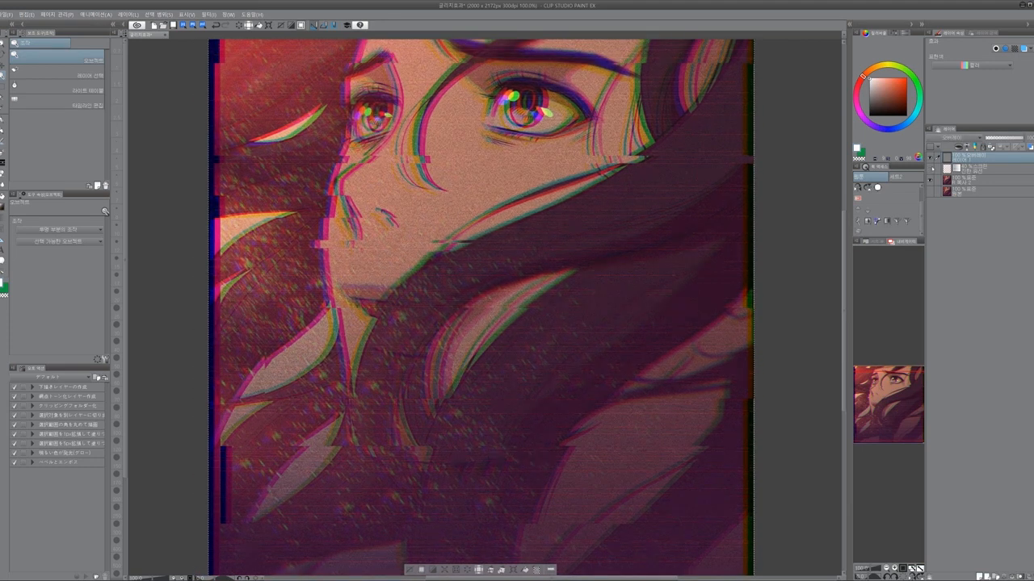
{"action": "left_click", "coordinate": [983, 176]}
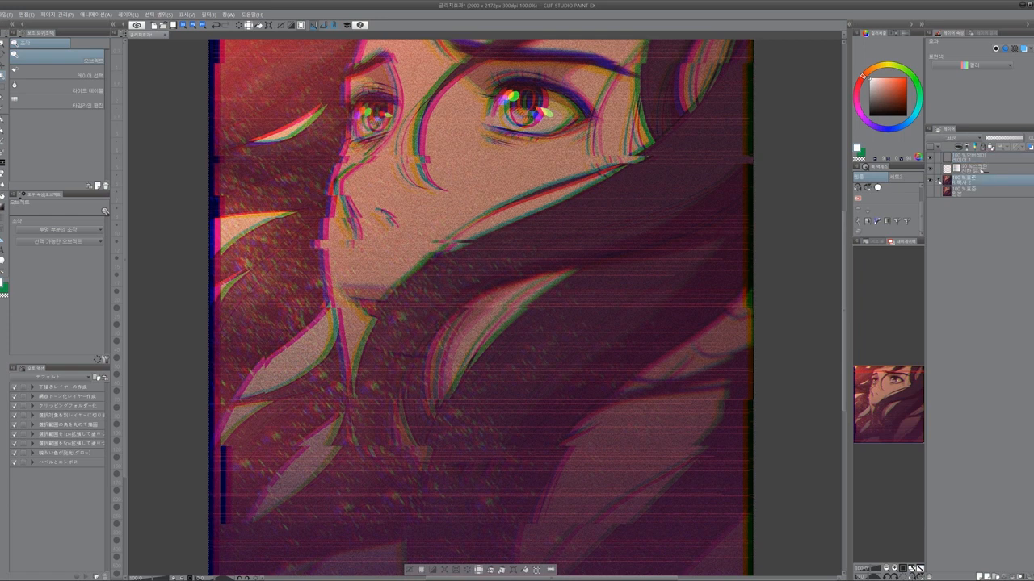
{"action": "scroll", "coordinate": [526, 344], "scroll_direction": "down", "scroll_amount": 2}
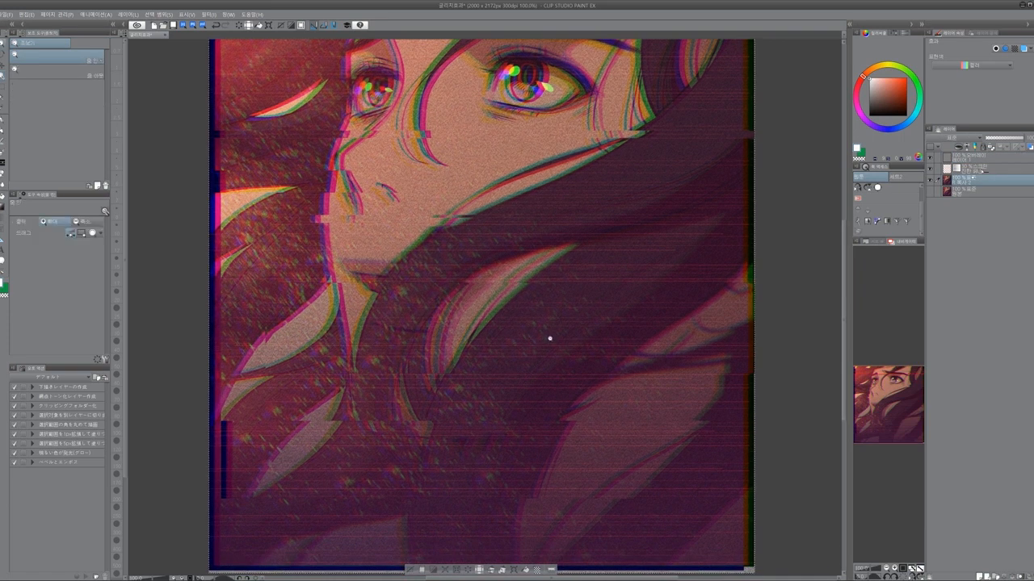
{"action": "left_click", "coordinate": [550, 337], "text": "ctrl+alt"}
{"action": "left_click", "coordinate": [563, 340]}
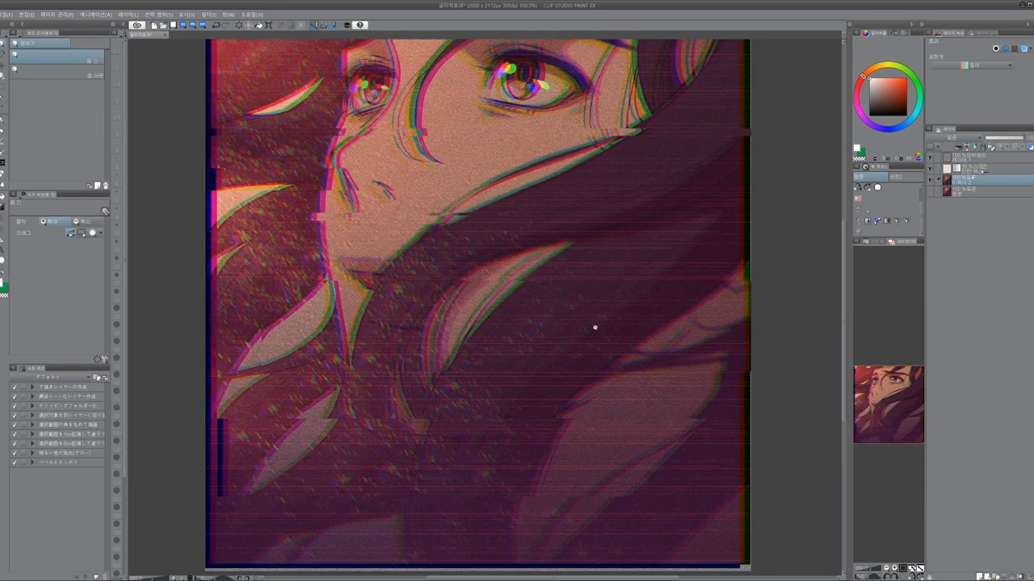
{"action": "left_click", "coordinate": [600, 328], "text": "alt"}
{"action": "left_click", "coordinate": [973, 158]}
{"action": "left_click", "coordinate": [973, 177], "text": "shift"}
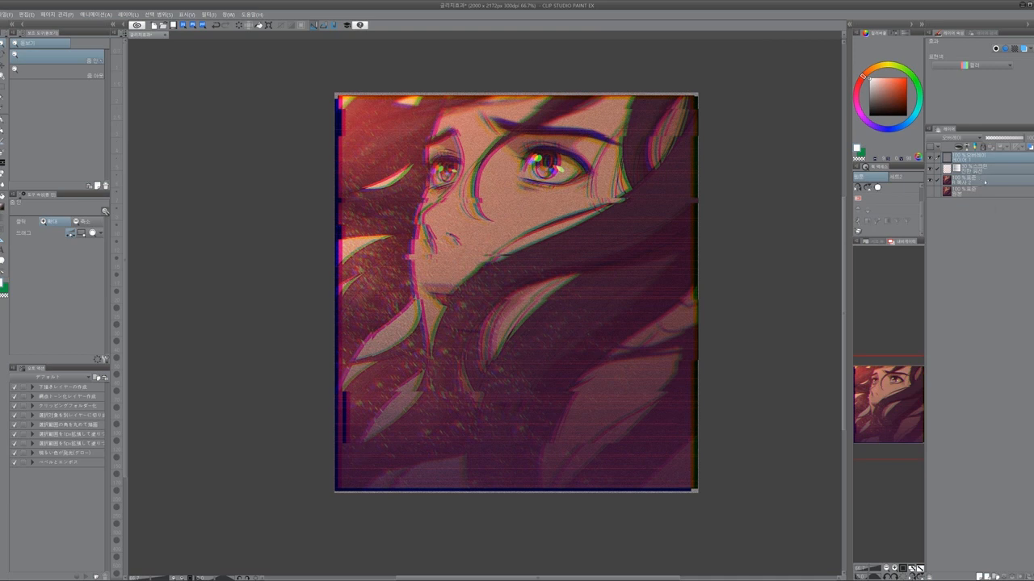
{"action": "right_click", "coordinate": [985, 182]}
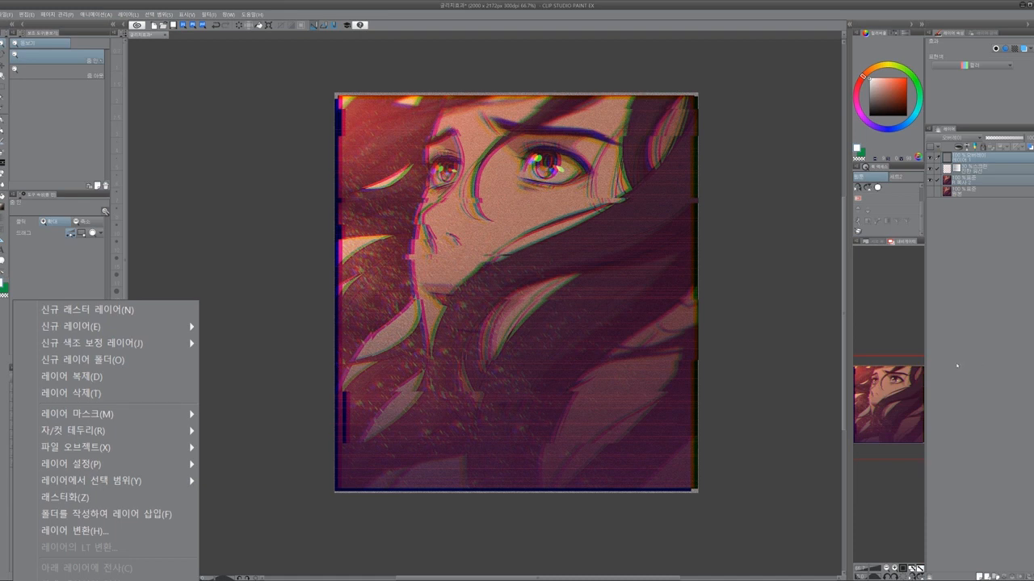
{"action": "key", "text": "d"}
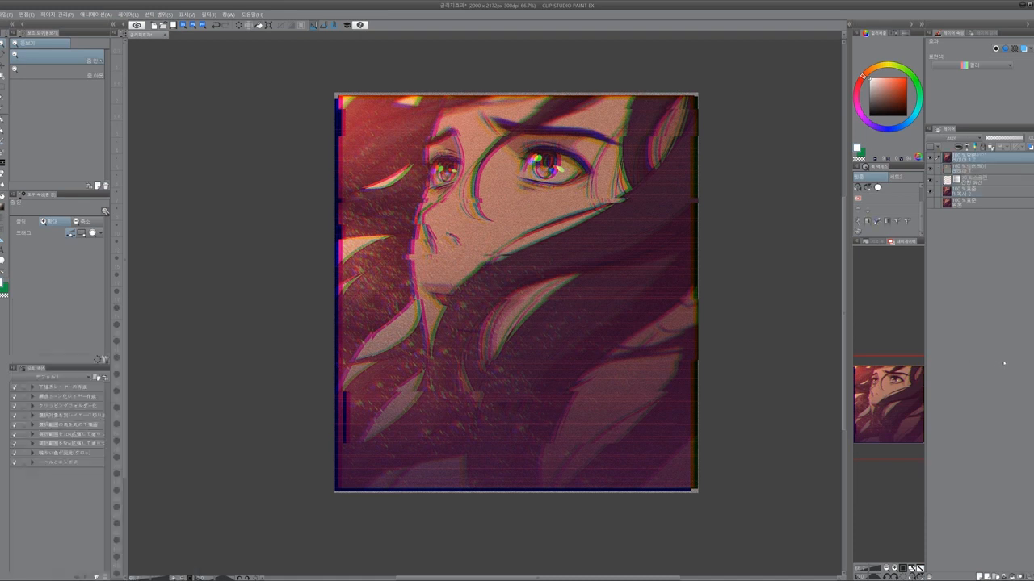
- Make the merged copy at the top of the layer stack the active layer
{"action": "left_click", "coordinate": [964, 171]}
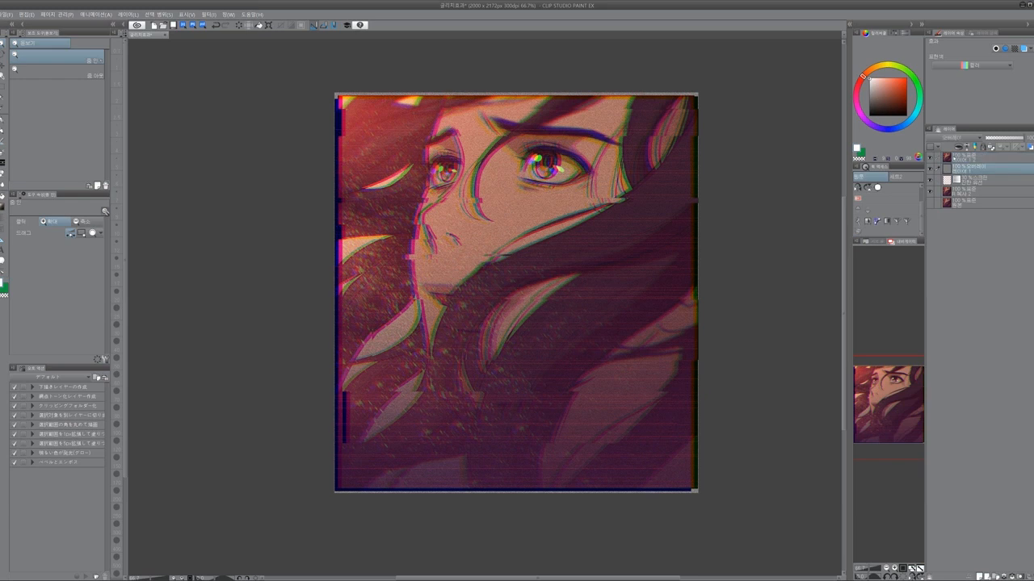
{"action": "left_click", "coordinate": [946, 158]}
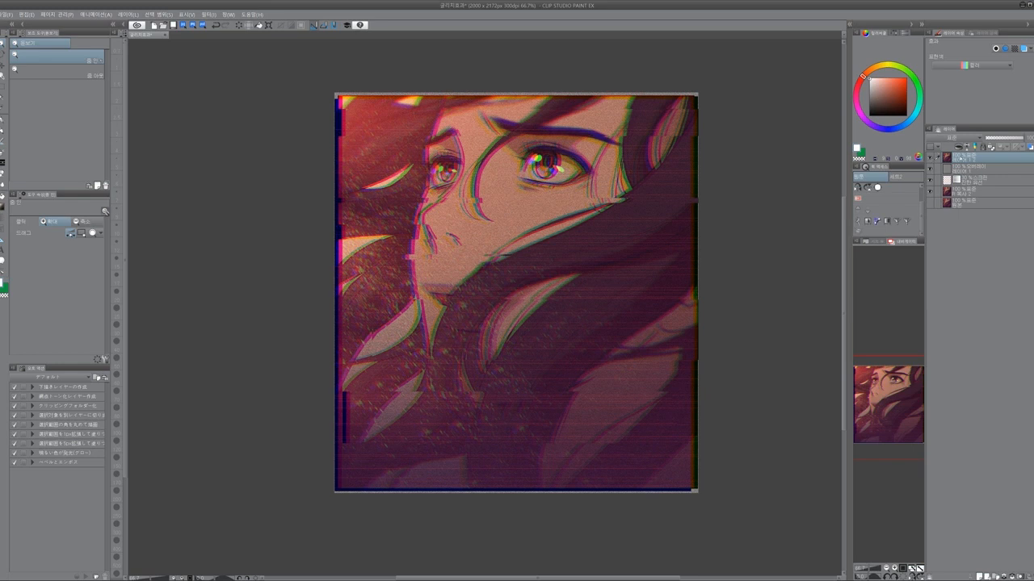
{"action": "left_click_drag", "start_coordinate": [482, 305], "coordinate": [422, 334]}
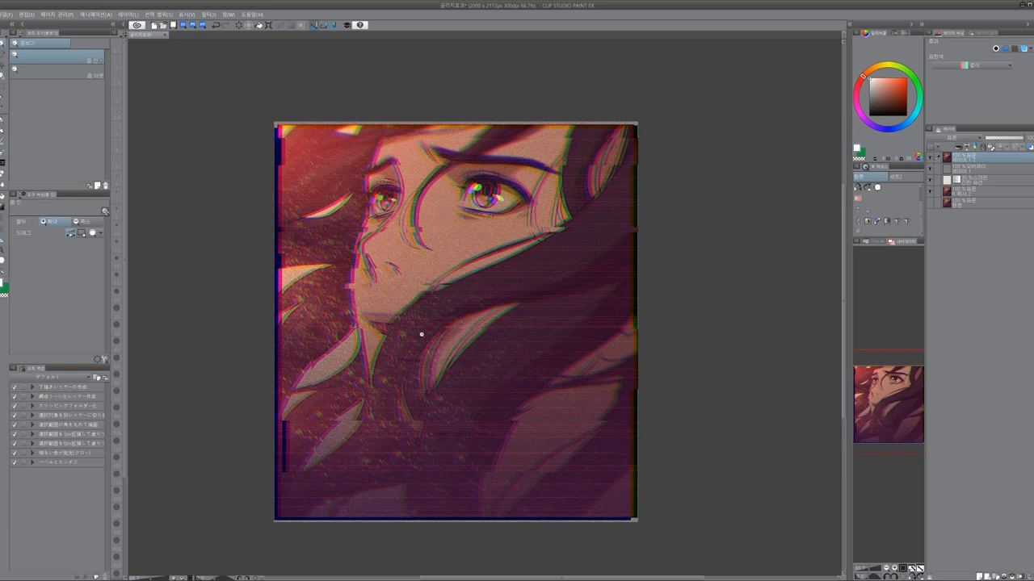
- Apply the Fisheye Lens filter to the merged copy with only a slight distortion across the entire layer
{"action": "left_click", "coordinate": [208, 14]}
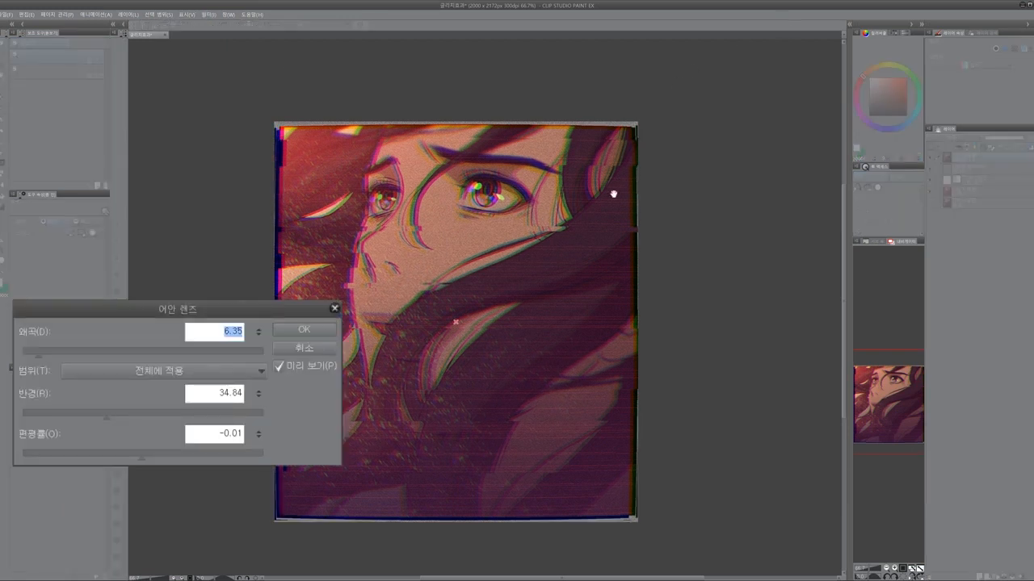
{"action": "left_click_drag", "start_coordinate": [180, 313], "coordinate": [239, 387]}
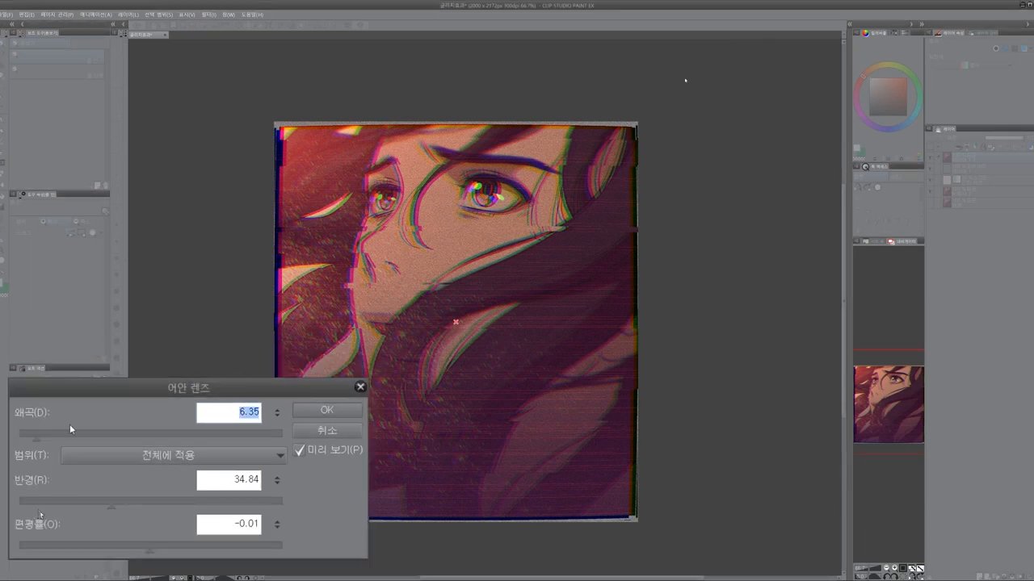
{"action": "left_click_drag", "start_coordinate": [36, 435], "coordinate": [283, 446]}
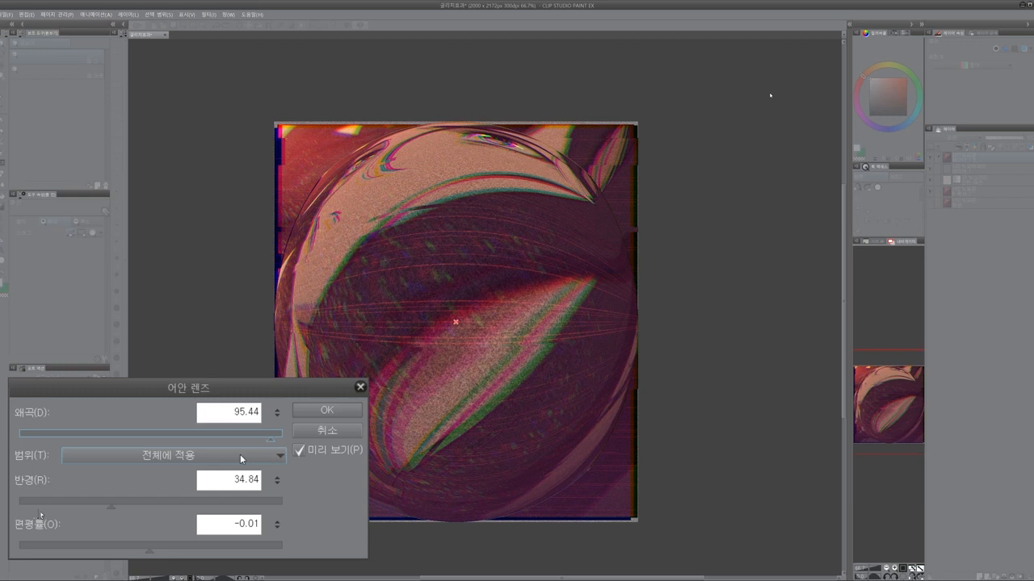
{"action": "left_click_drag", "start_coordinate": [192, 435], "coordinate": [104, 436]}
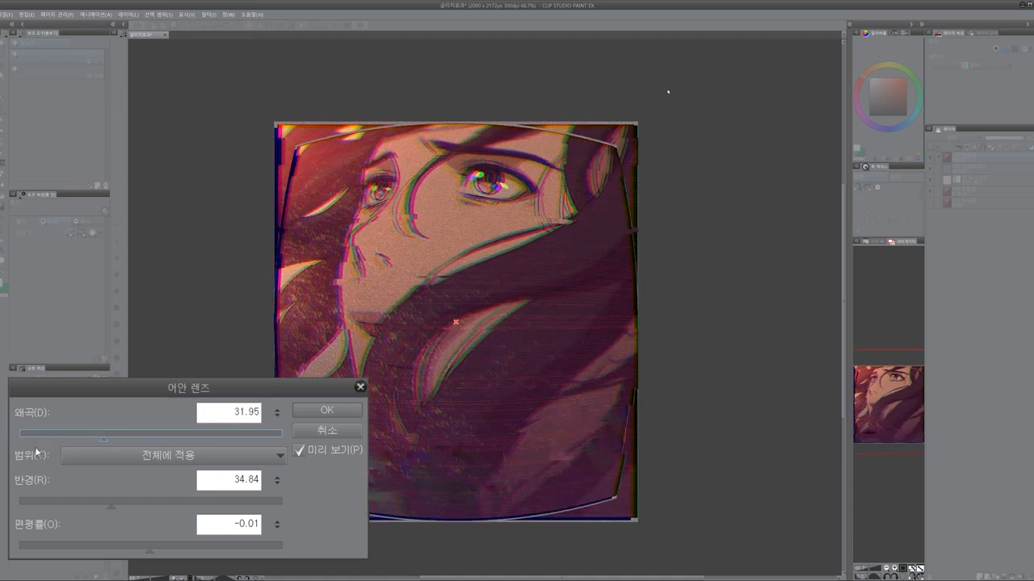
{"action": "left_click_drag", "start_coordinate": [44, 434], "coordinate": [36, 441]}
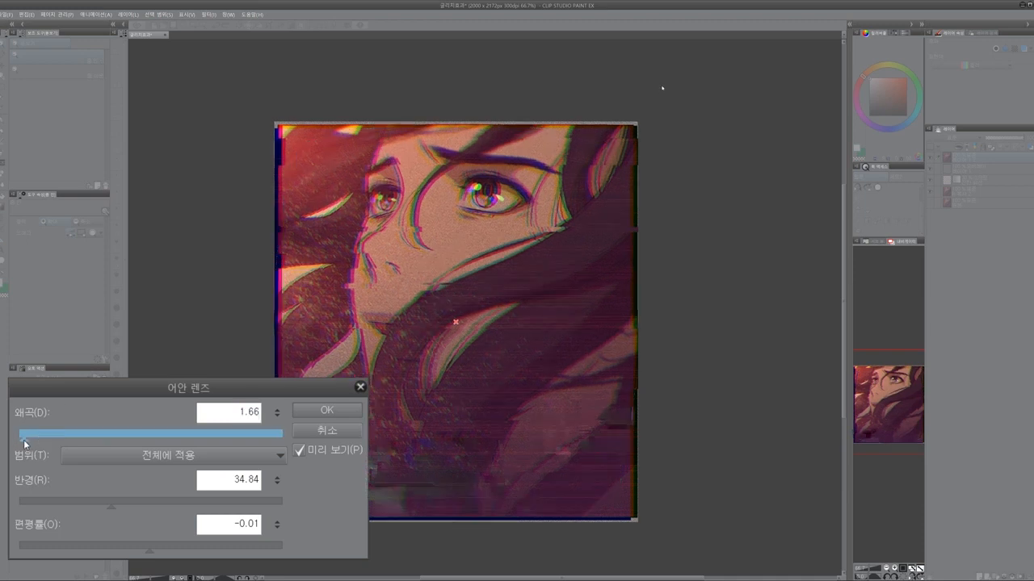
{"action": "left_click", "coordinate": [252, 413]}
{"action": "type", "text": "3"}
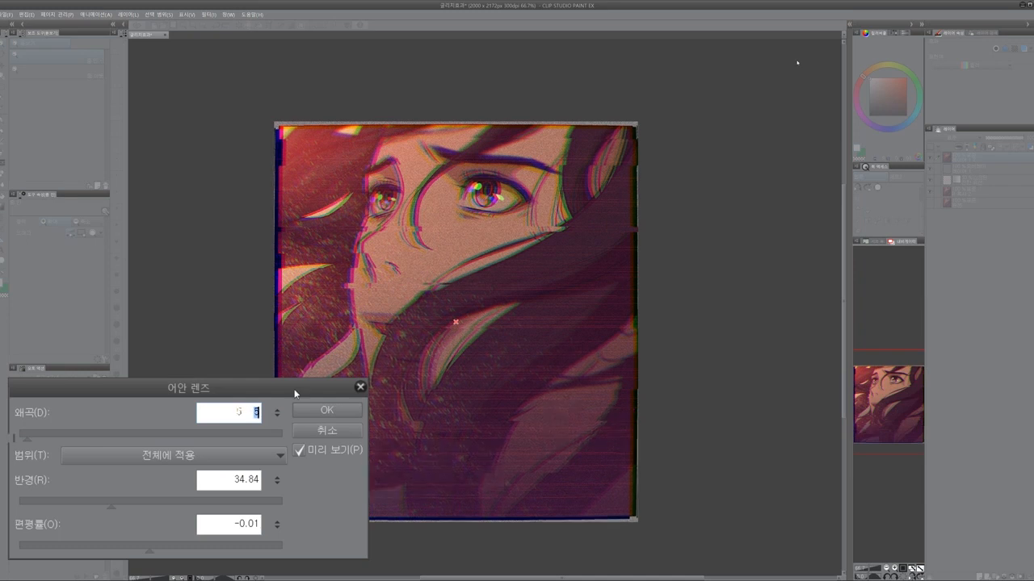
{"action": "left_click", "coordinate": [327, 411]}
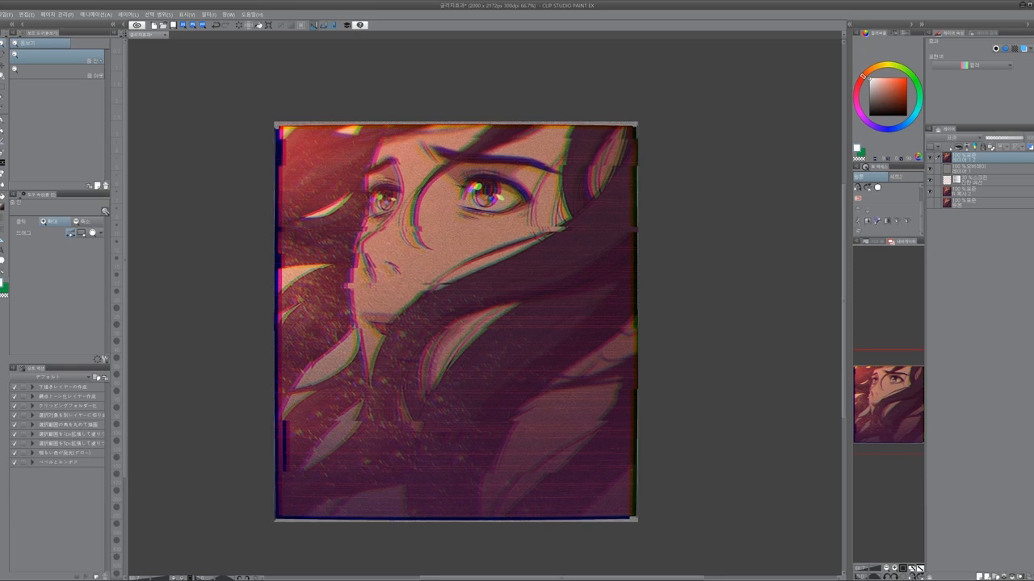
- Select the whole merged copy and scale it up slightly so the curved borders extend past the canvas edges
{"action": "key", "text": "ctrl+a"}
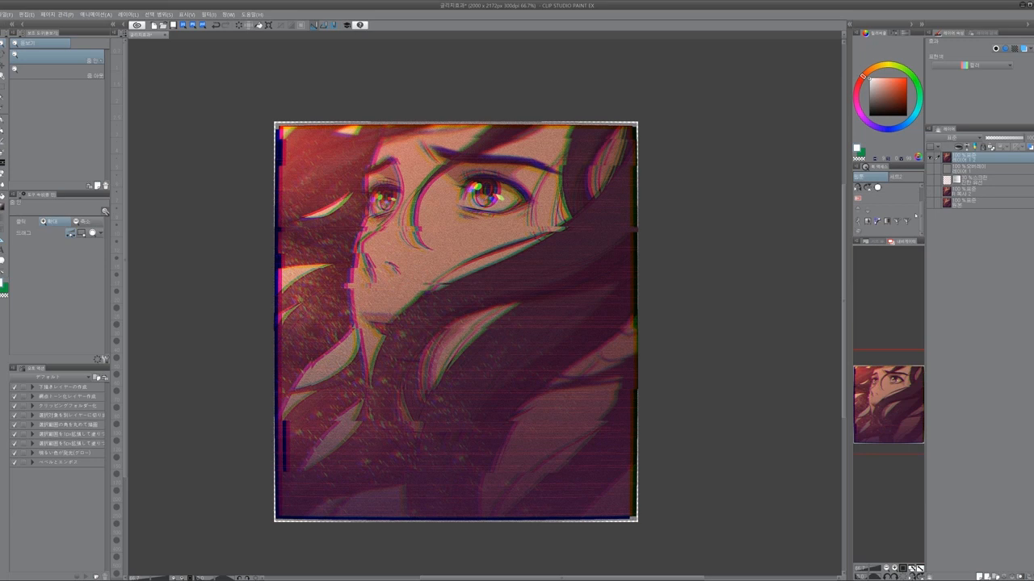
{"action": "key", "text": "ctrl+t"}
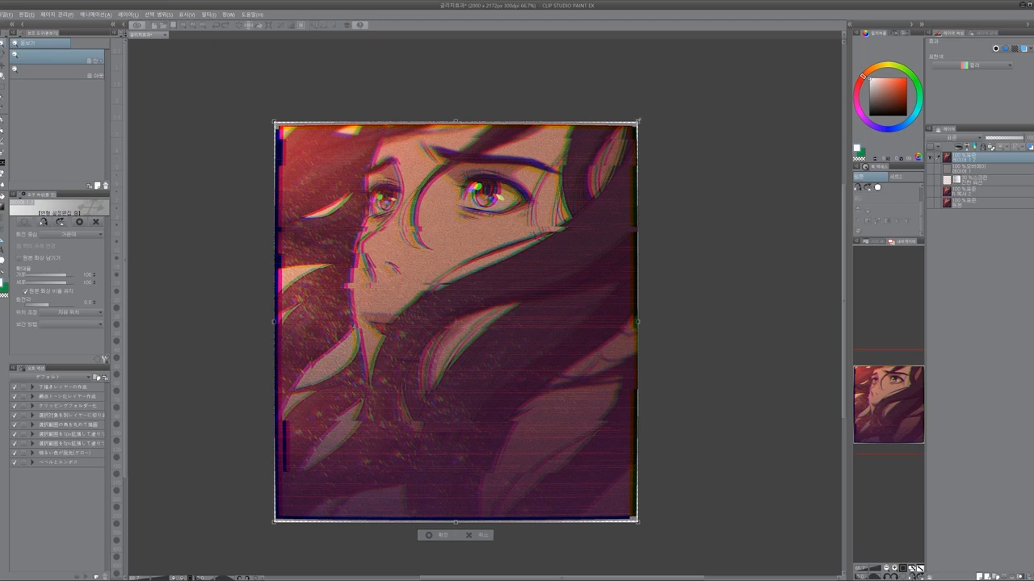
{"action": "left_click_drag", "start_coordinate": [638, 121], "coordinate": [644, 115]}
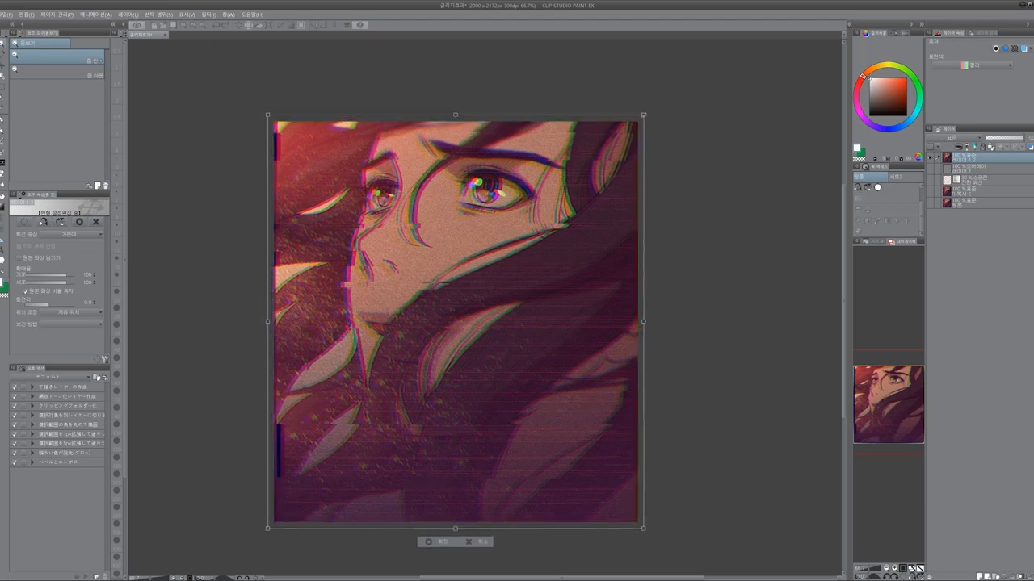
{"action": "left_click_drag", "start_coordinate": [644, 114], "coordinate": [643, 117]}
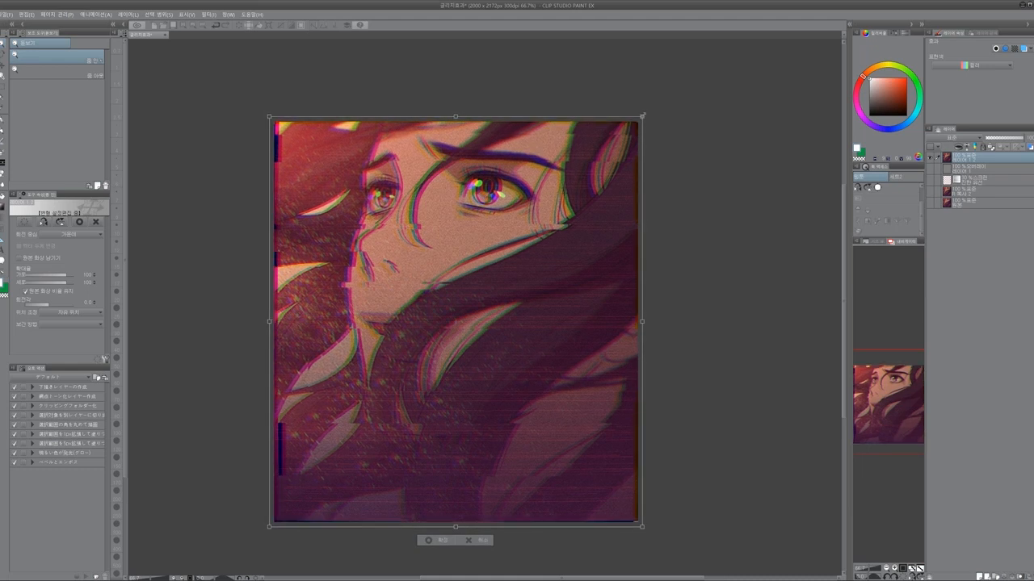
{"action": "left_click", "coordinate": [429, 540]}
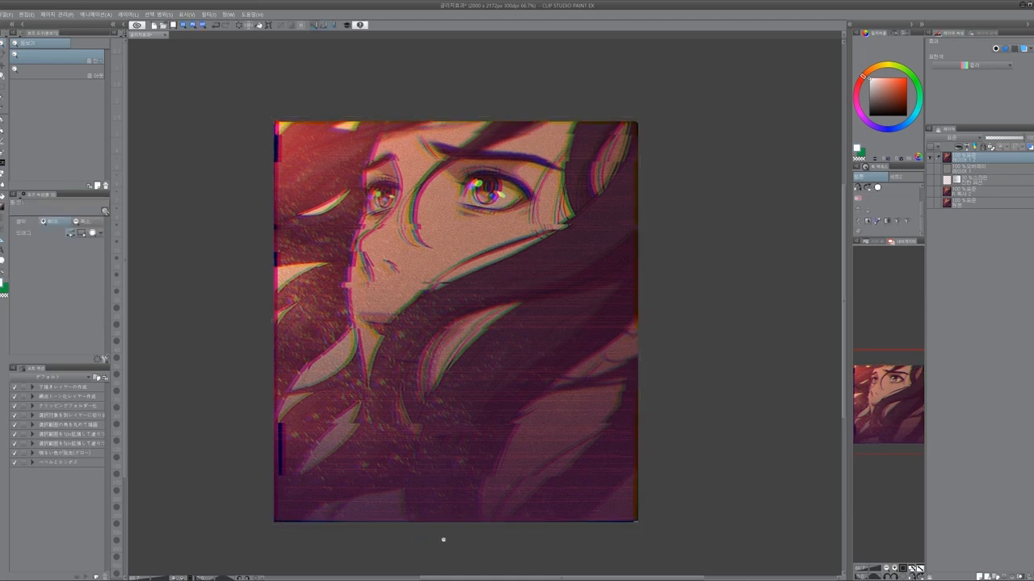
{"action": "left_click", "coordinate": [485, 371]}
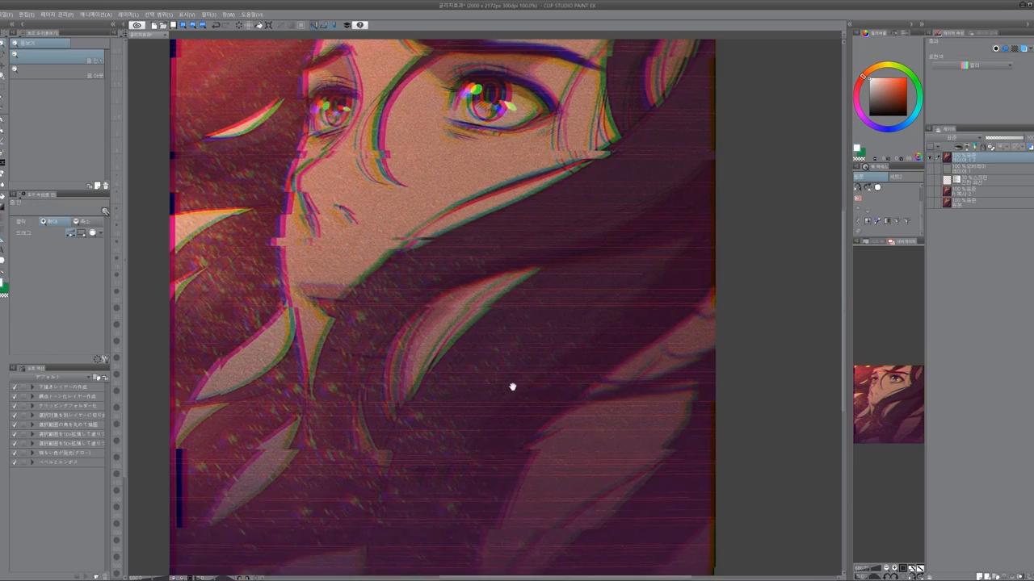
{"action": "left_click_drag", "start_coordinate": [511, 388], "coordinate": [552, 395]}
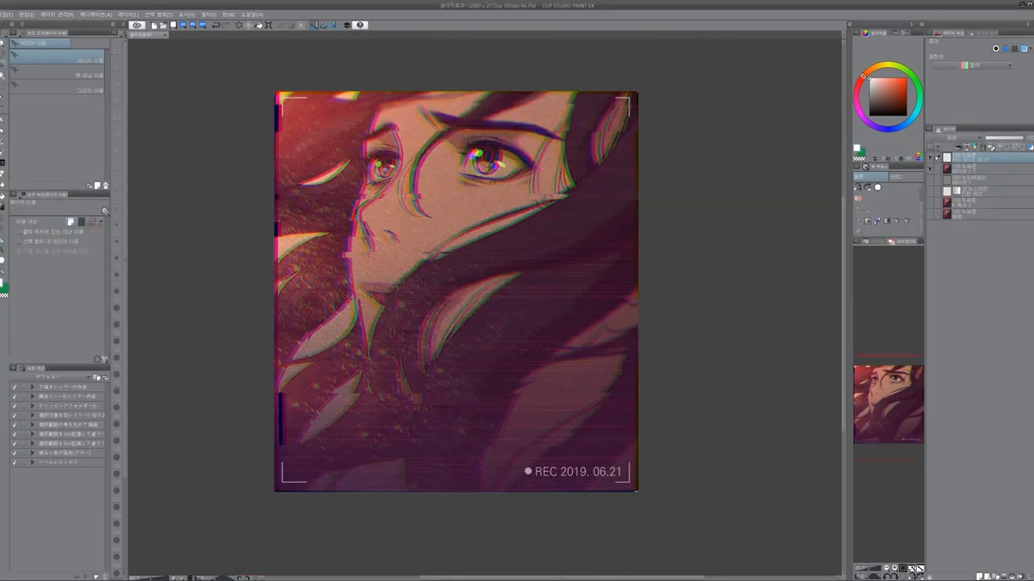
- Increase the merged copy's contrast with an S-shaped RGB tone curve that darkens the shadows and brightens the highlights
{"action": "key", "text": "ctrl+space"}
{"action": "left_click", "coordinate": [478, 331]}
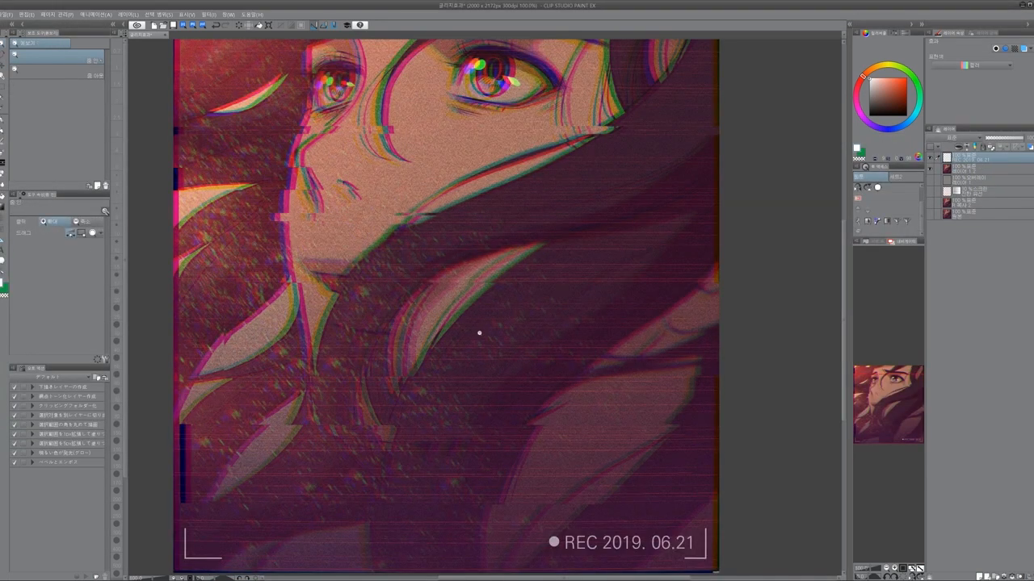
{"action": "left_click_drag", "start_coordinate": [498, 342], "coordinate": [524, 380]}
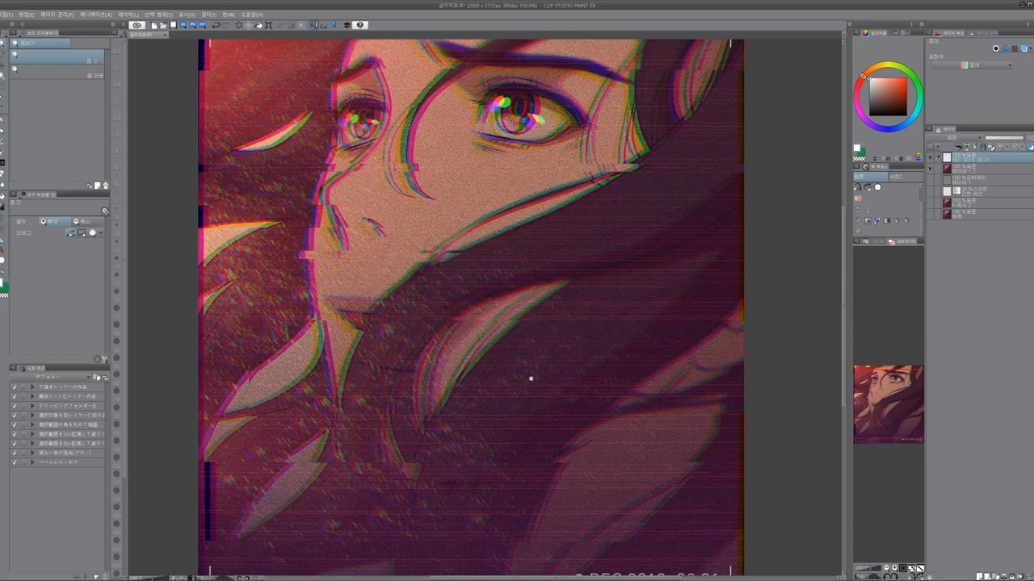
{"action": "left_click", "coordinate": [975, 170]}
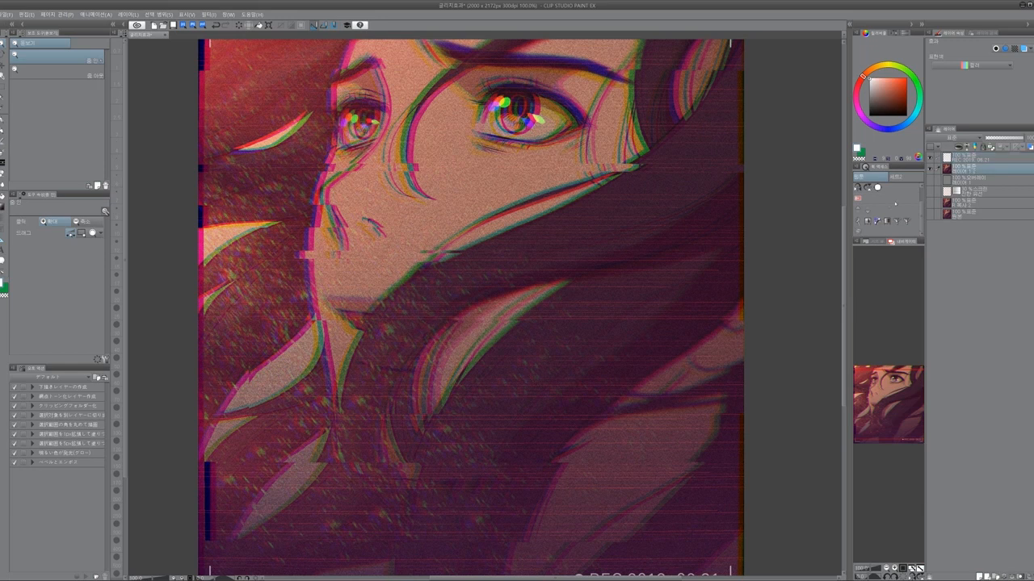
{"action": "key", "text": "ctrl+m"}
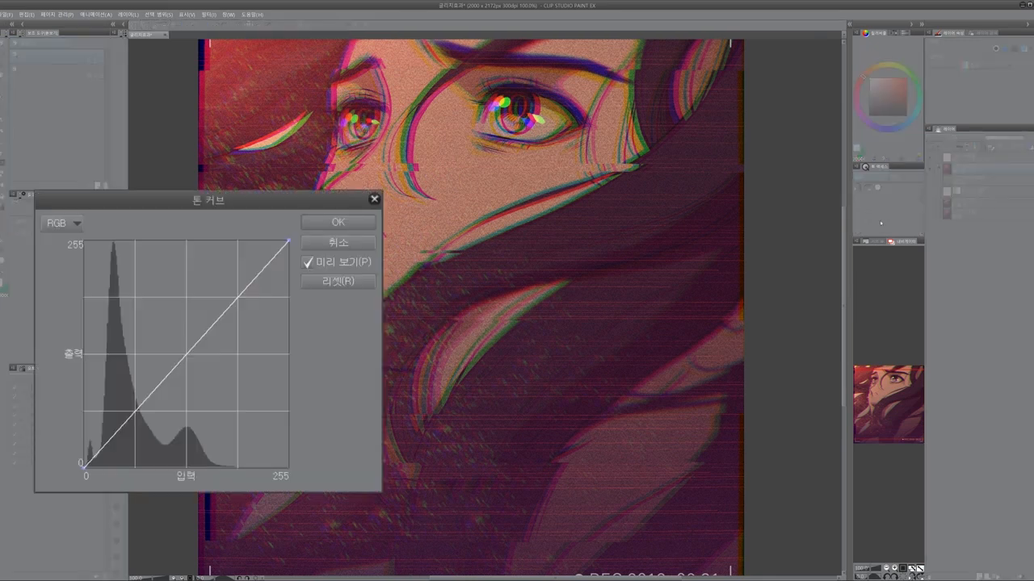
{"action": "left_click_drag", "start_coordinate": [258, 277], "coordinate": [252, 256]}
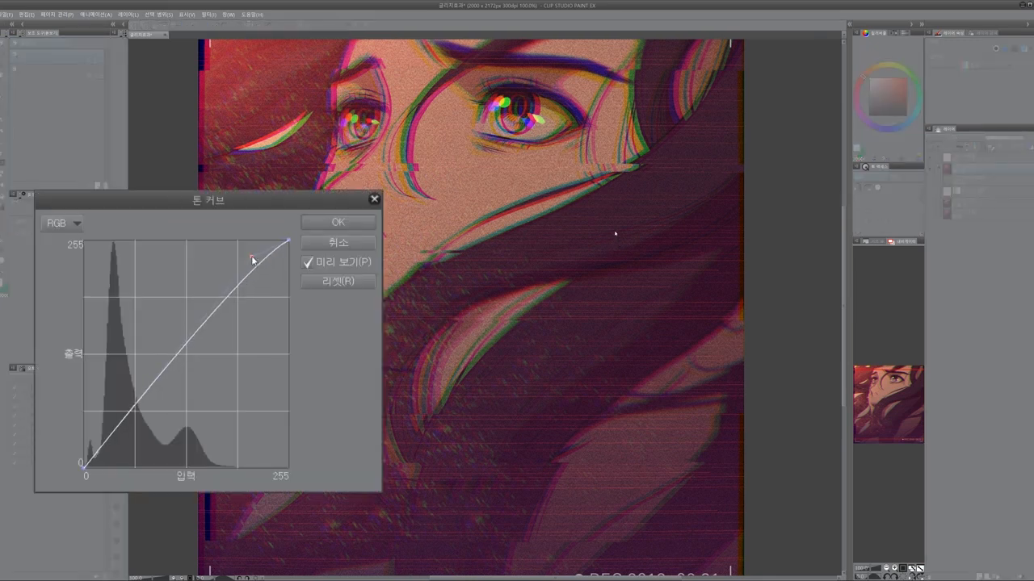
{"action": "left_click_drag", "start_coordinate": [156, 410], "coordinate": [135, 442]}
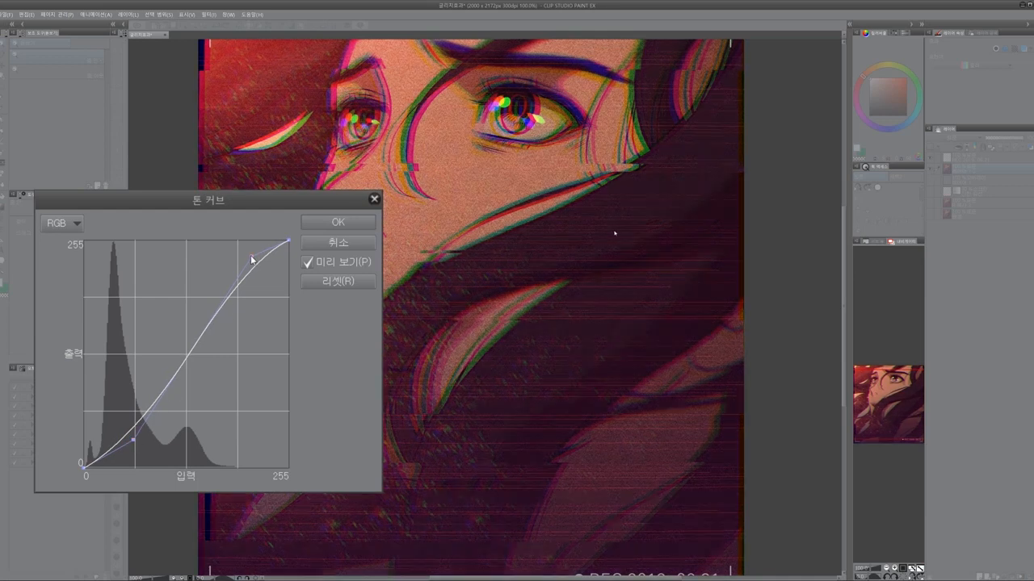
{"action": "left_click_drag", "start_coordinate": [252, 256], "coordinate": [231, 251]}
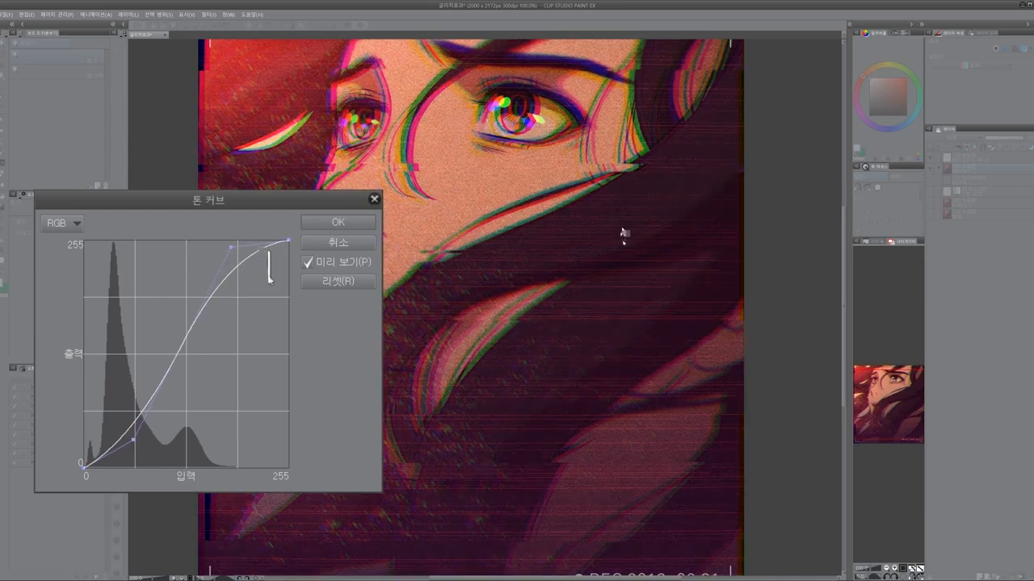
{"action": "left_click", "coordinate": [357, 225]}
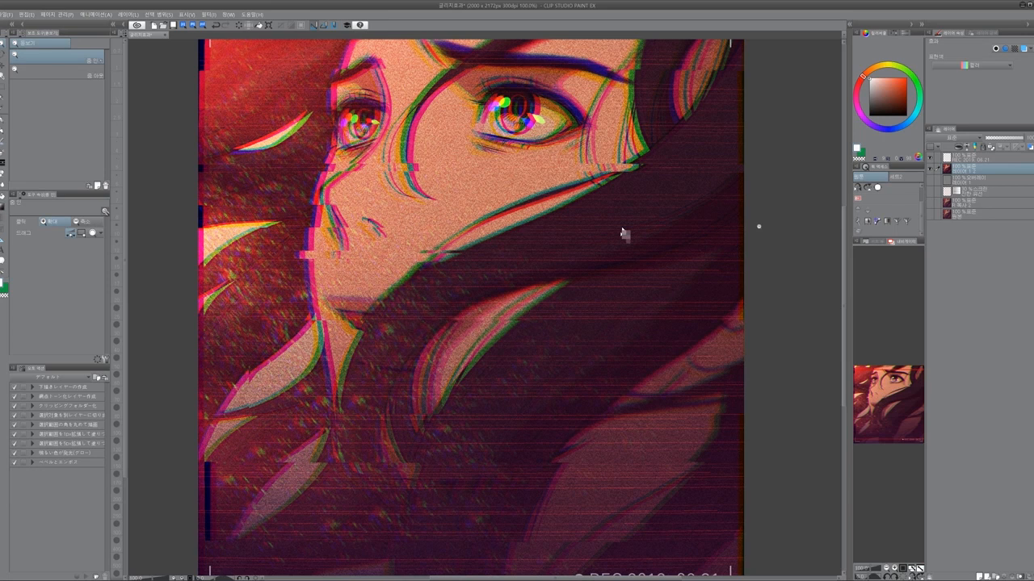
- Try deleting a thin horizontal strip from the merged copy at the picture's right edge, and undo the deletion
{"action": "scroll", "coordinate": [558, 347], "scroll_direction": "down", "scroll_amount": 2}
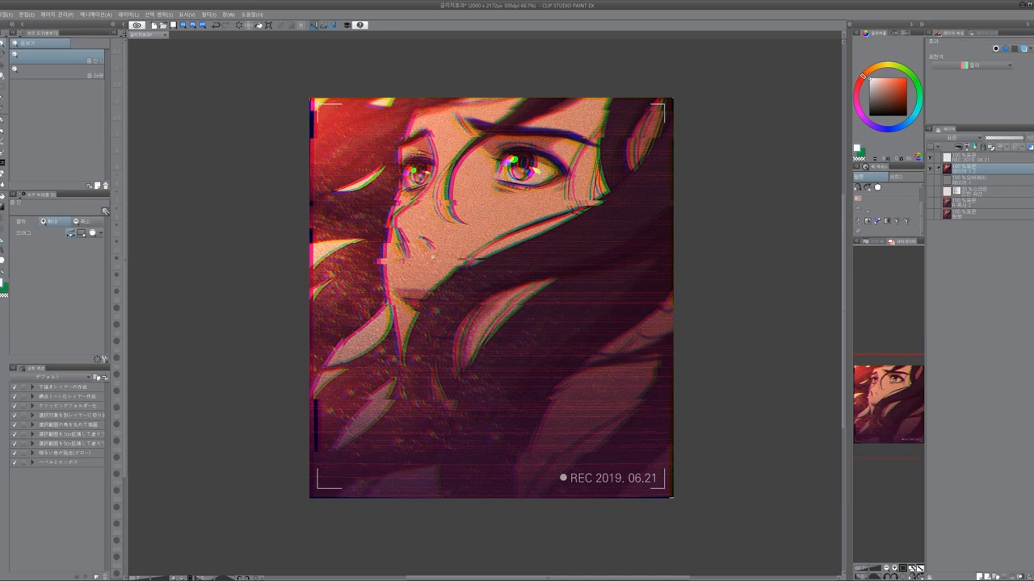
{"action": "key", "text": "m"}
{"action": "left_click_drag", "start_coordinate": [691, 258], "coordinate": [599, 269]}
{"action": "left_click", "coordinate": [635, 282]}
{"action": "key", "text": "ctrl+d"}
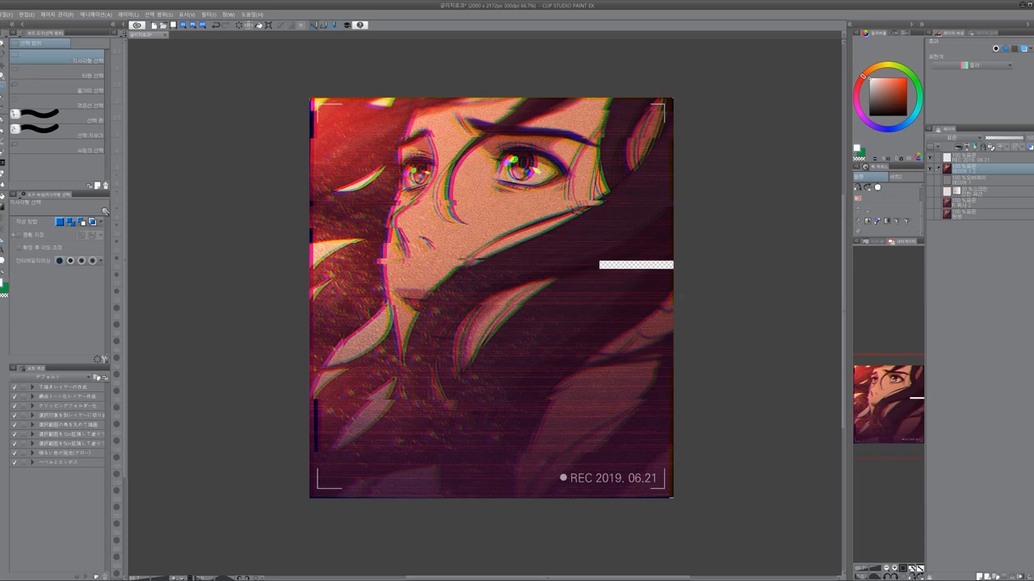
{"action": "key", "text": "ctrl+z"}
{"action": "key", "text": "ctrl+z"}
- Add a new layer directly above the original image layer and fill the entire canvas on it with black
{"action": "left_click", "coordinate": [976, 215]}
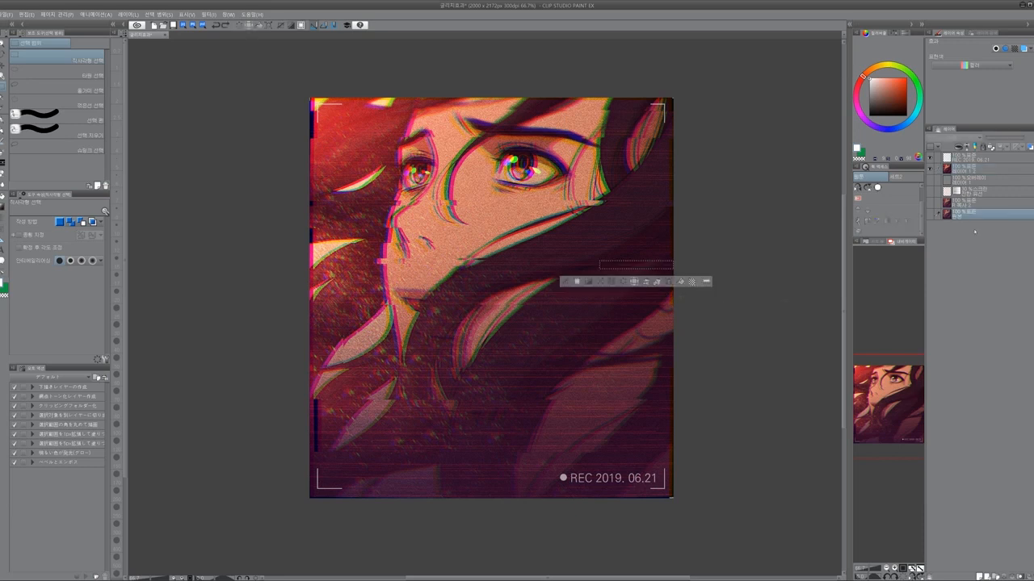
{"action": "left_click", "coordinate": [985, 567]}
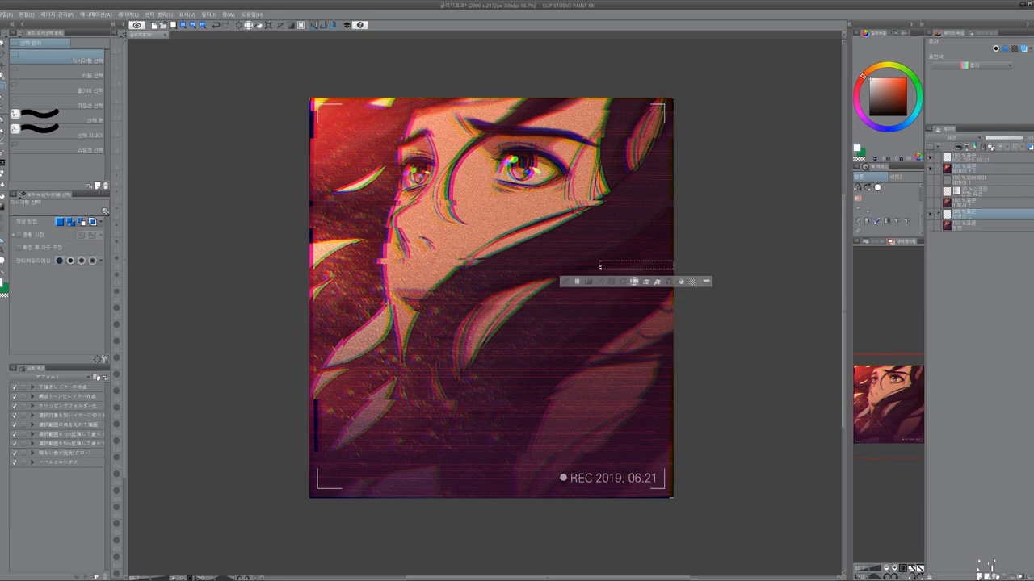
{"action": "key", "text": "ctrl+a"}
{"action": "left_click_drag", "start_coordinate": [876, 102], "coordinate": [849, 149]}
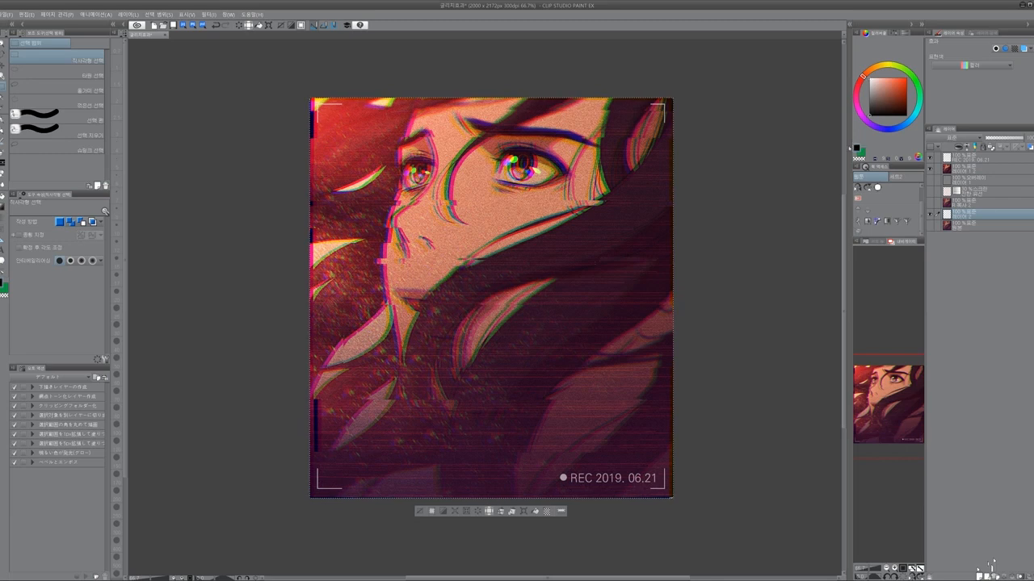
{"action": "key", "text": "alt+BackSpace"}
- Add thin black bars to the merged copy: a long one over the hair at the right edge and short offset ones at the jaw
{"action": "left_click", "coordinate": [963, 171]}
{"action": "left_click_drag", "start_coordinate": [721, 213], "coordinate": [607, 217]}
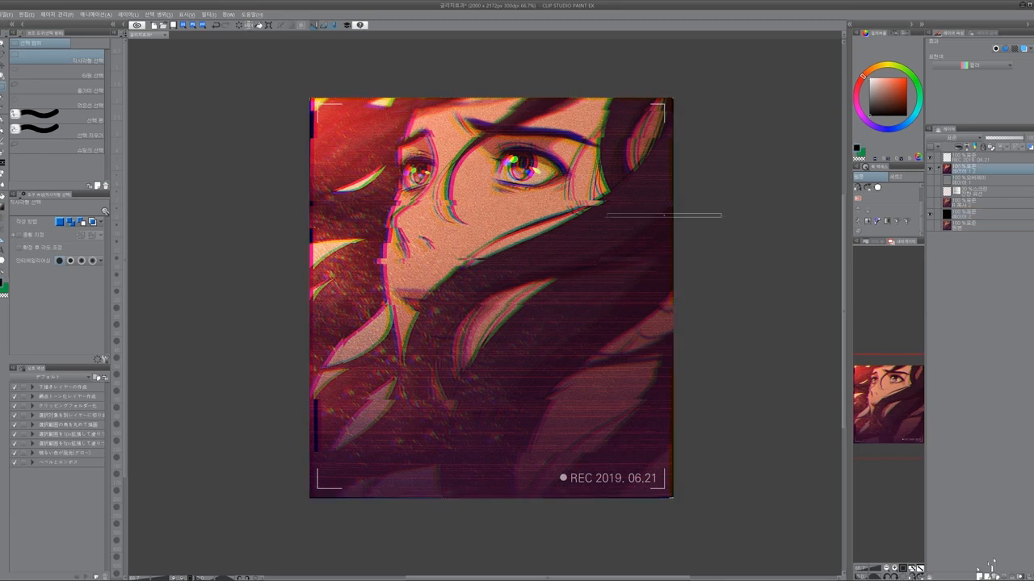
{"action": "key", "text": "alt+BackSpace"}
{"action": "key", "text": "ctrl+d"}
{"action": "left_click_drag", "start_coordinate": [486, 236], "coordinate": [520, 245]}
{"action": "key", "text": "alt+BackSpace"}
{"action": "key", "text": "ctrl+d"}
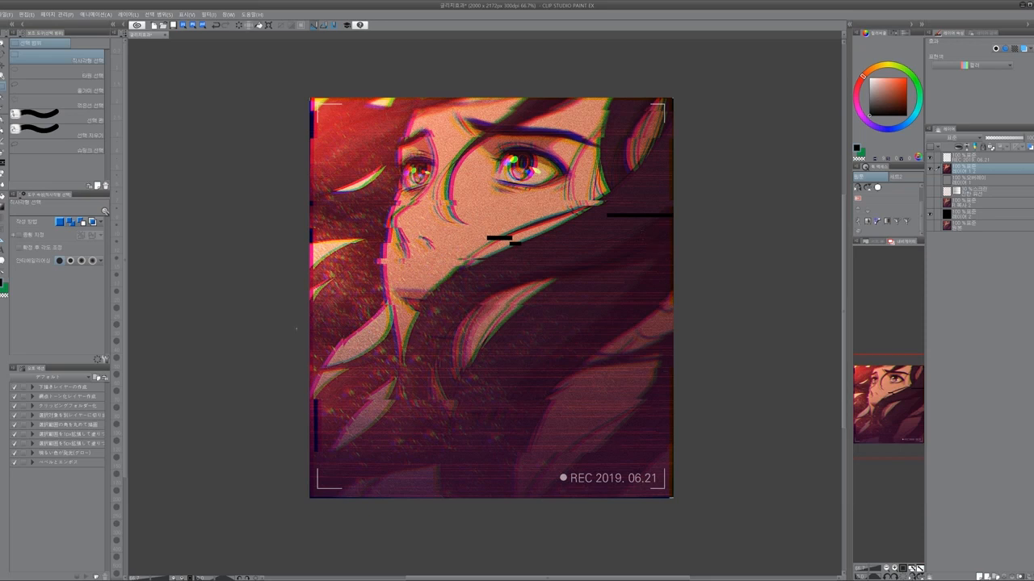
- Add a thin horizontal black bar to the merged copy, running from the picture's left edge across the hair below the chin
{"action": "left_click_drag", "start_coordinate": [296, 329], "coordinate": [373, 332]}
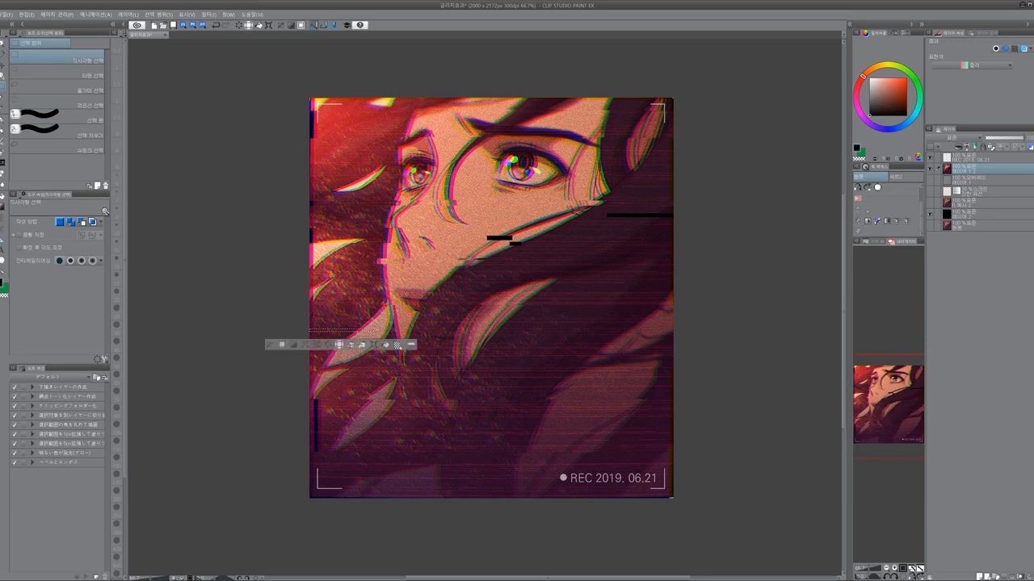
{"action": "key", "text": "alt+BackSpace"}
{"action": "key", "text": "ctrl+d"}
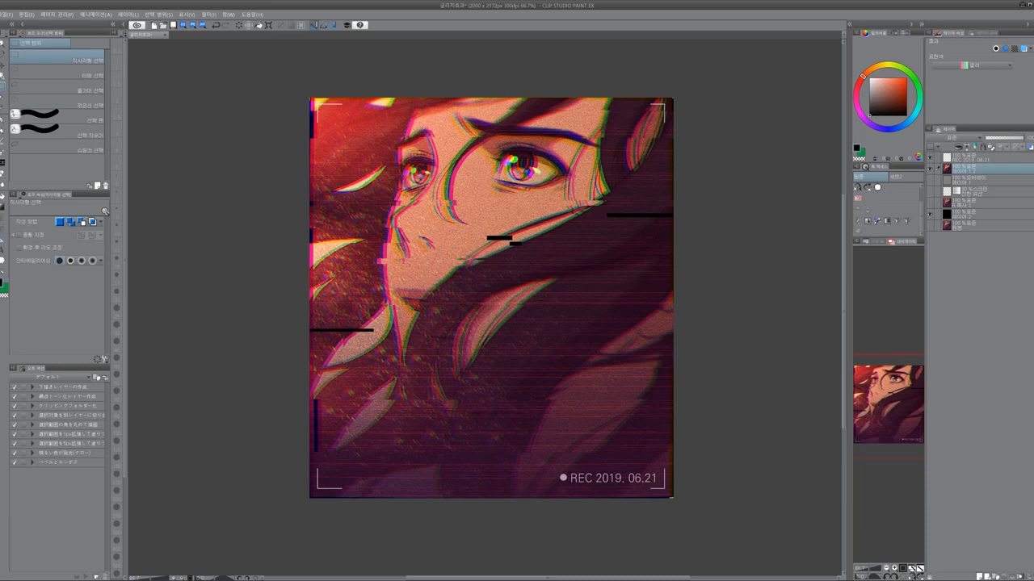
{"action": "key", "text": "ctrl+space"}
{"action": "left_click", "coordinate": [481, 290]}
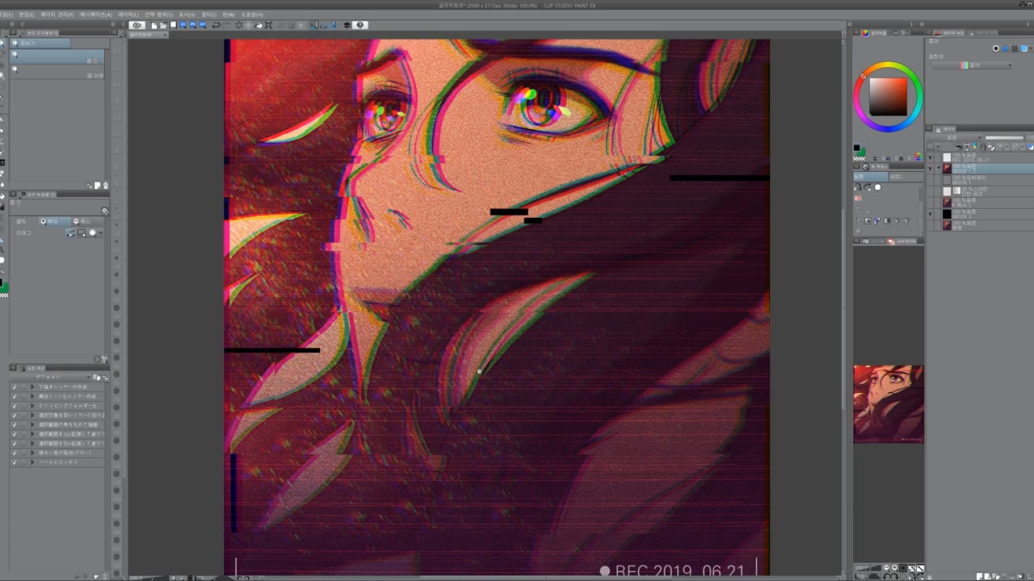